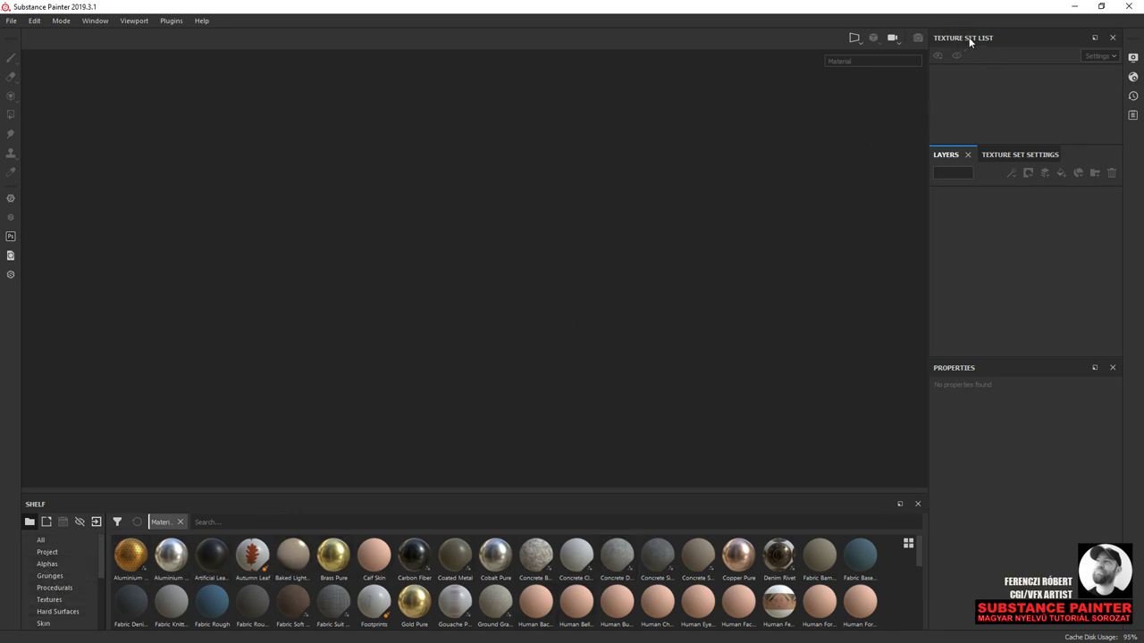
- Show the Texture Set Settings panel and bring up the File menu
left_click(1033, 156)
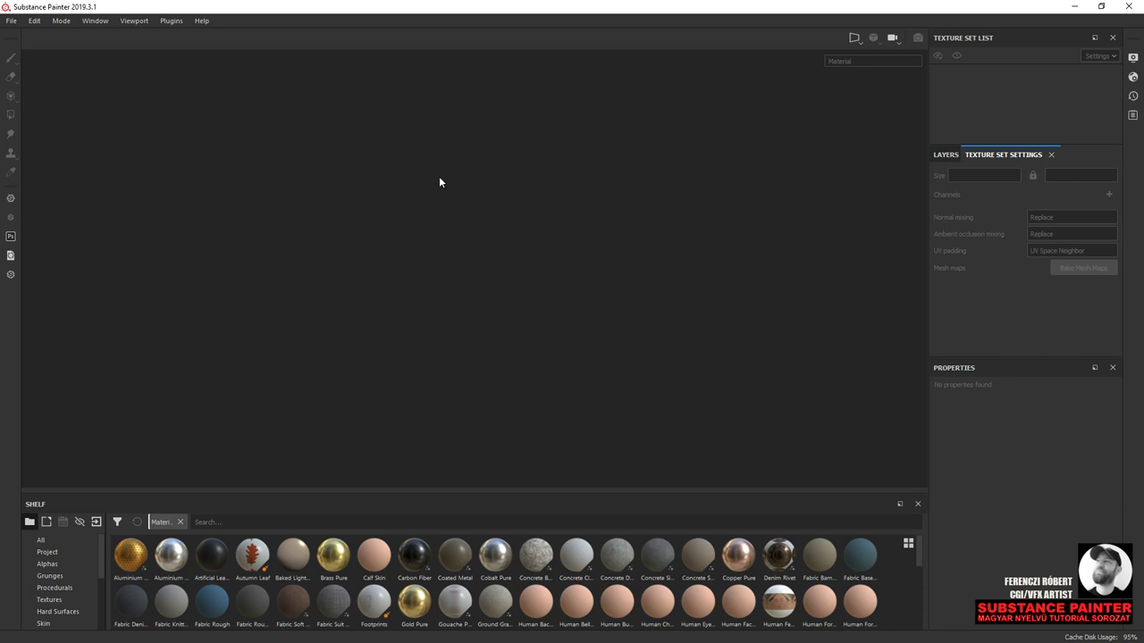
left_click(13, 21)
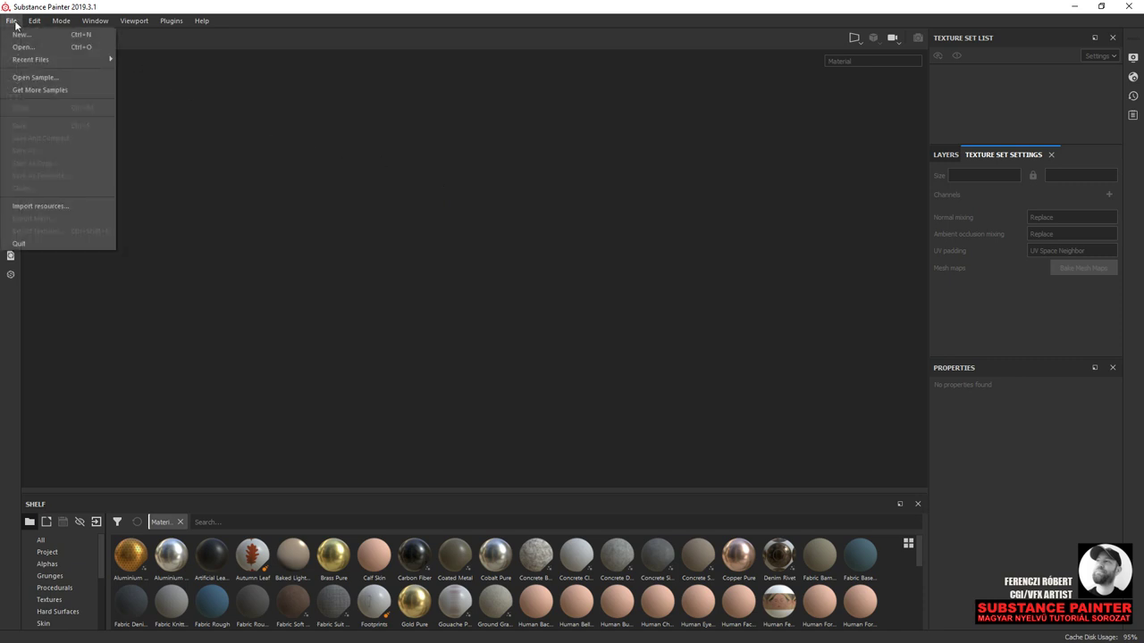
- Start a new project, keeping PBR - Metallic Roughness (allegorithmic) as the template
left_click(81, 35)
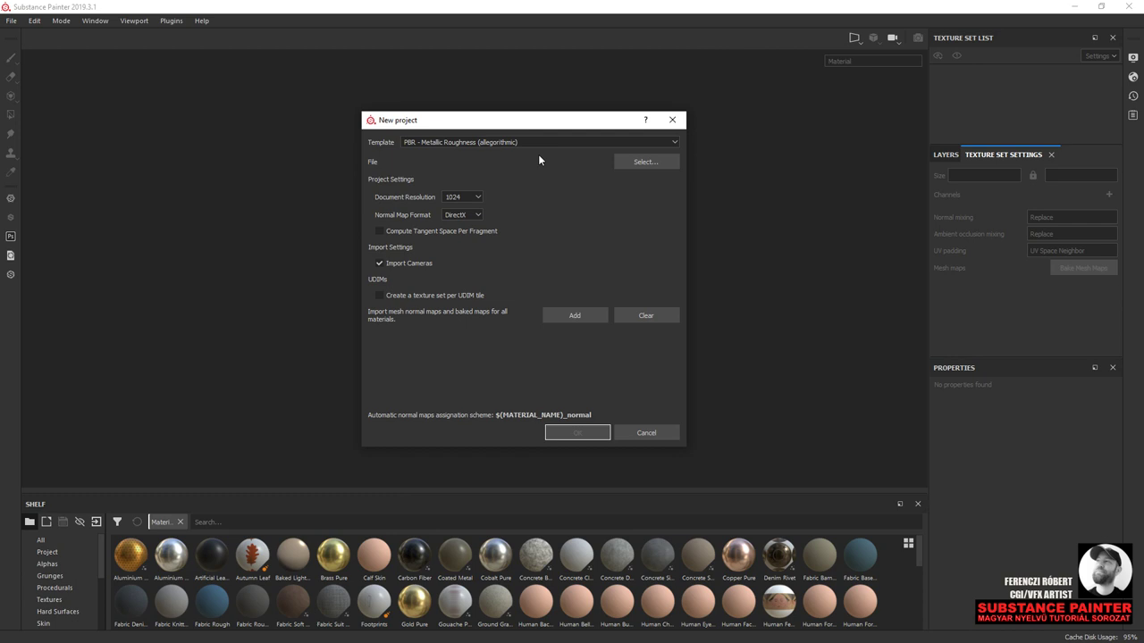
left_click_drag(407, 142, 519, 143)
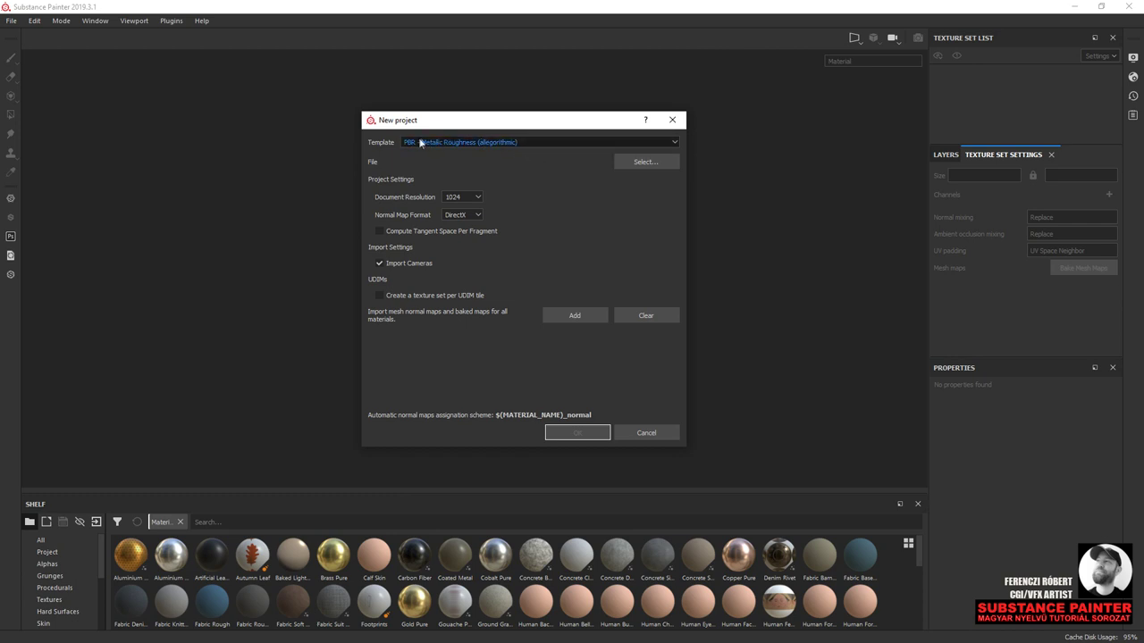
left_click(536, 141)
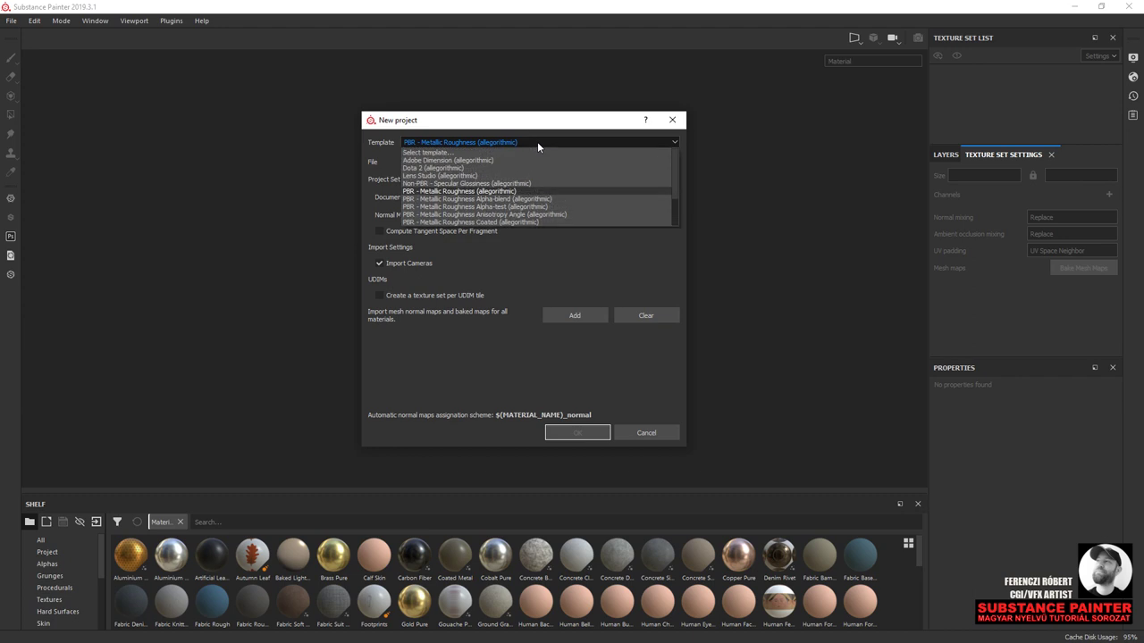
left_click(446, 191)
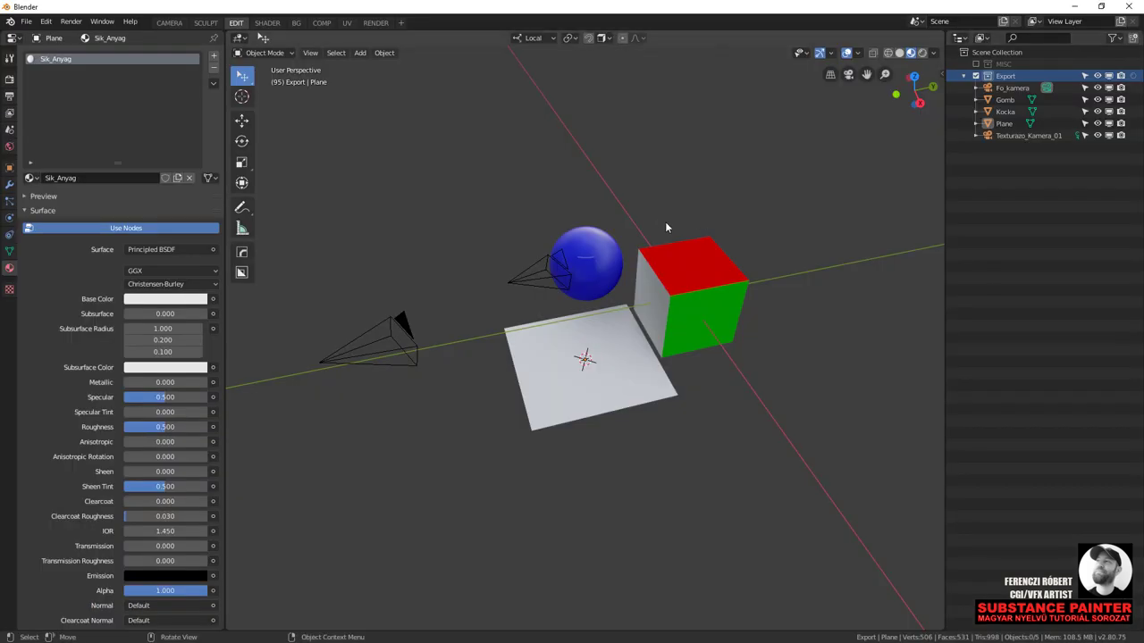
- Orbit around the scene and select the blue sphere to inspect its material
scroll(590, 318, "up", 3)
mouse_move(620, 306)
middle_mouse_down()
mouse_move(659, 307)
mouse_move(707, 268)
middle_mouse_up()
scroll(697, 288, "up", 2)
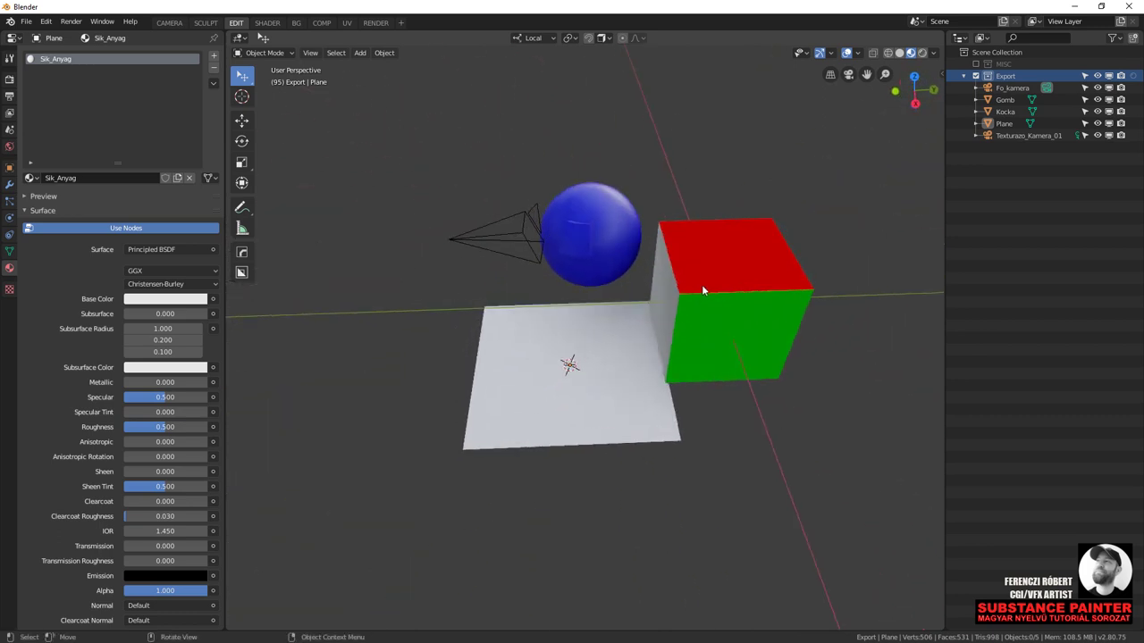
left_click(593, 197)
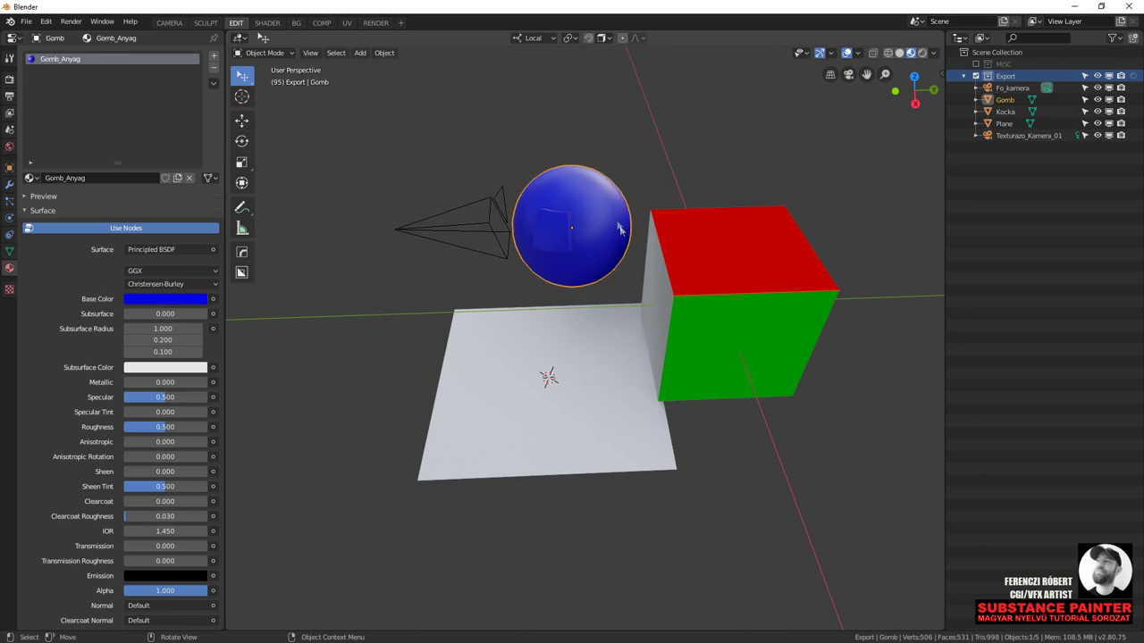
middle_click_drag(552, 202, 536, 207)
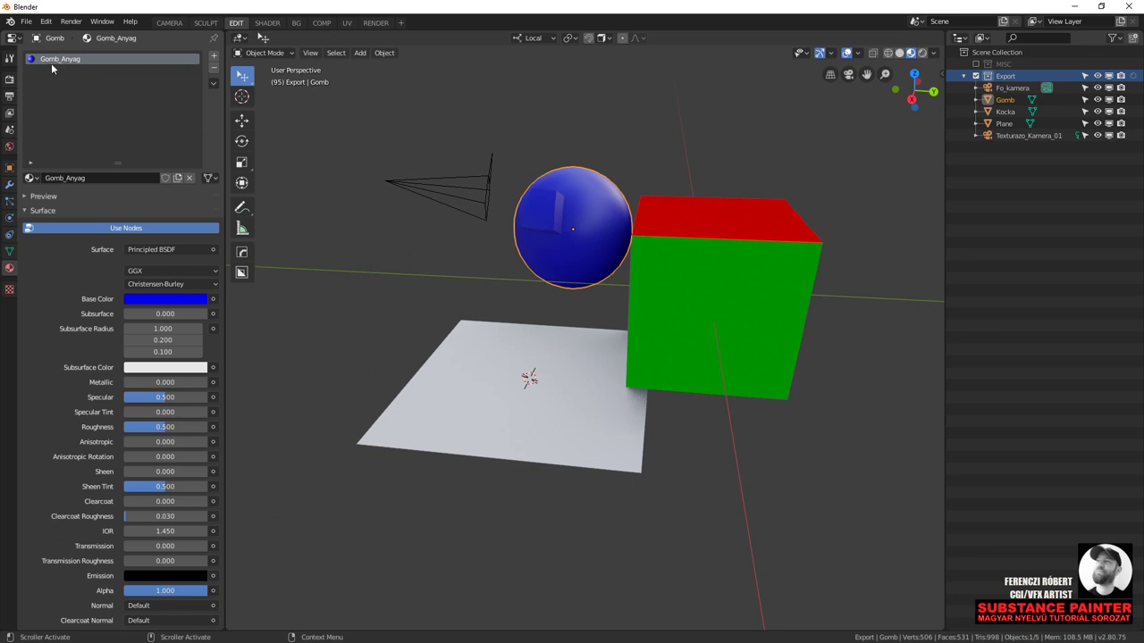
middle_click_drag(525, 256, 711, 250)
- Inspect the cube's faces in edit mode and check its green and red materials
left_click(712, 250)
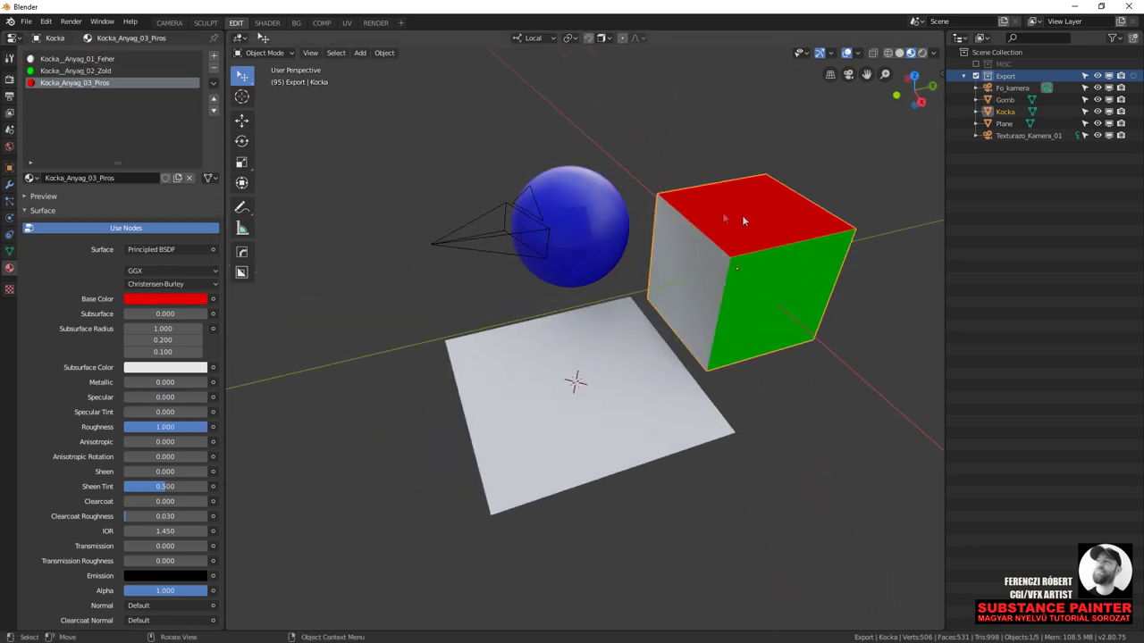
key("Tab")
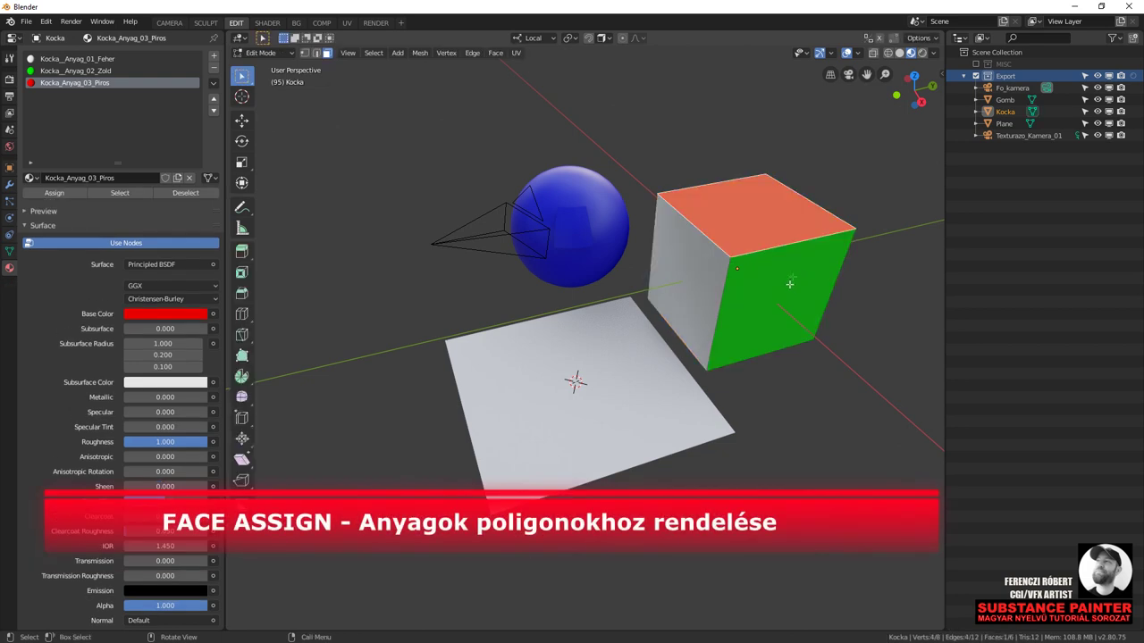
left_click(788, 284)
left_click(698, 279)
left_click(723, 225)
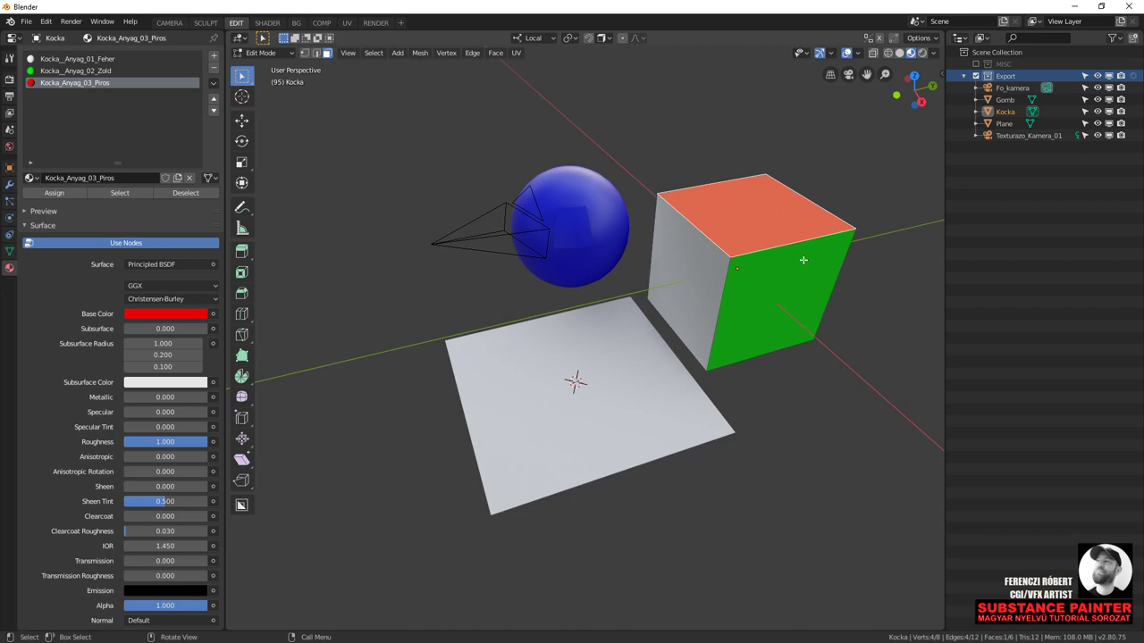
mouse_move(810, 268)
middle_mouse_down()
mouse_move(783, 265)
mouse_move(748, 289)
mouse_move(888, 226)
mouse_move(926, 168)
mouse_move(652, 236)
mouse_move(671, 261)
middle_mouse_up()
key("Tab")
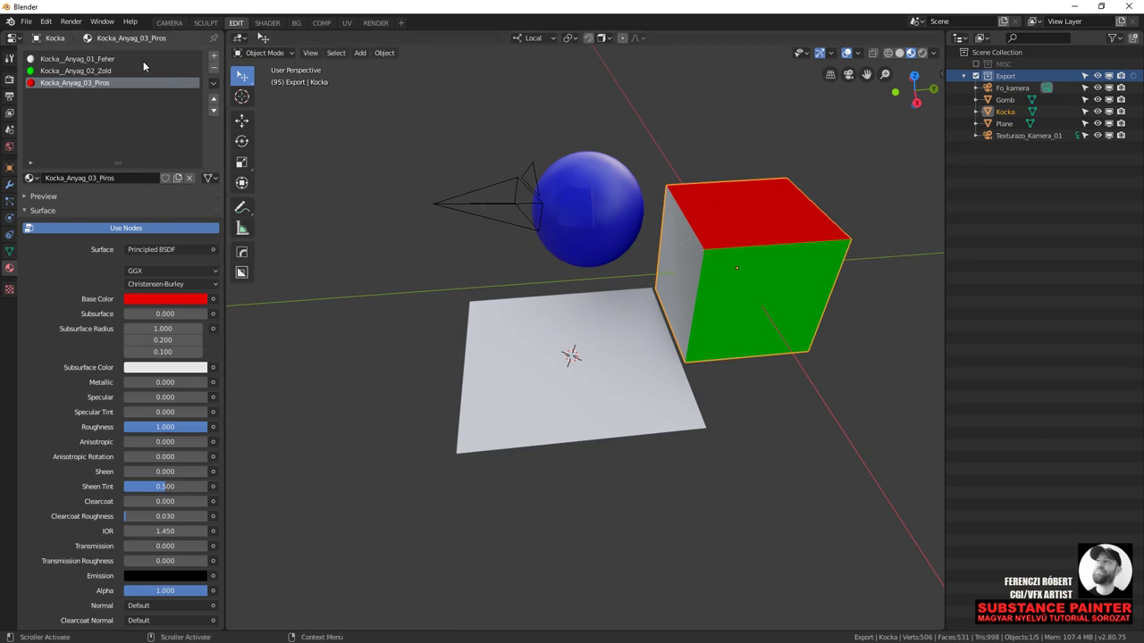
left_click(121, 71)
left_click(112, 82)
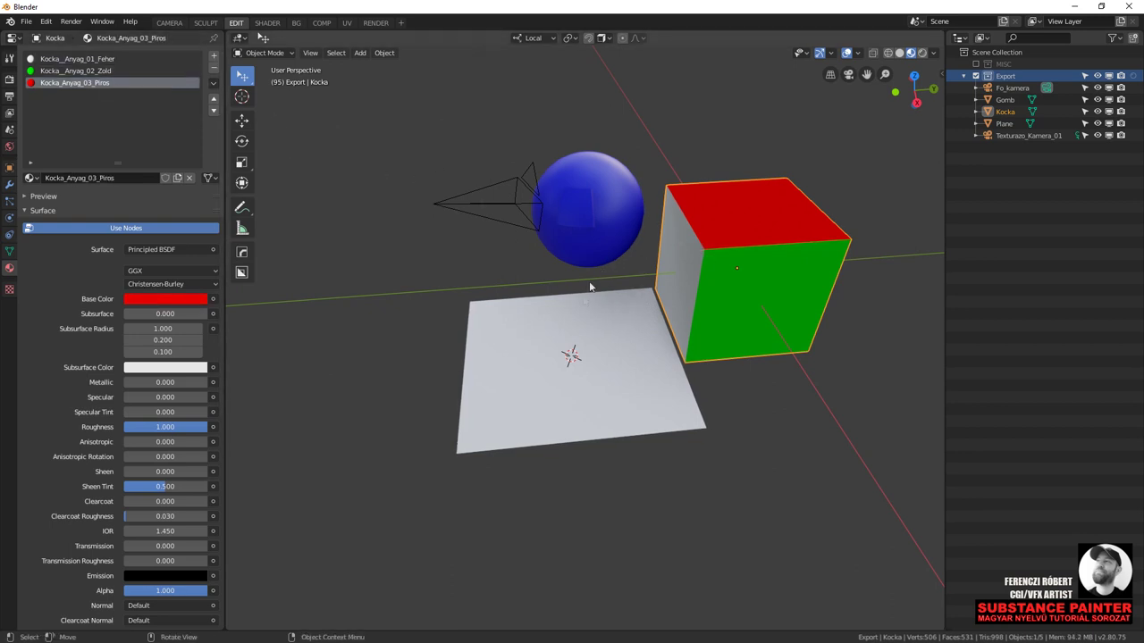
- Select the plane, cube and sphere in turn to check their materials
left_click(572, 333)
mouse_move(612, 330)
middle_mouse_down()
mouse_move(566, 311)
mouse_move(524, 375)
mouse_move(610, 345)
middle_mouse_up()
scroll(610, 345, "down", 3)
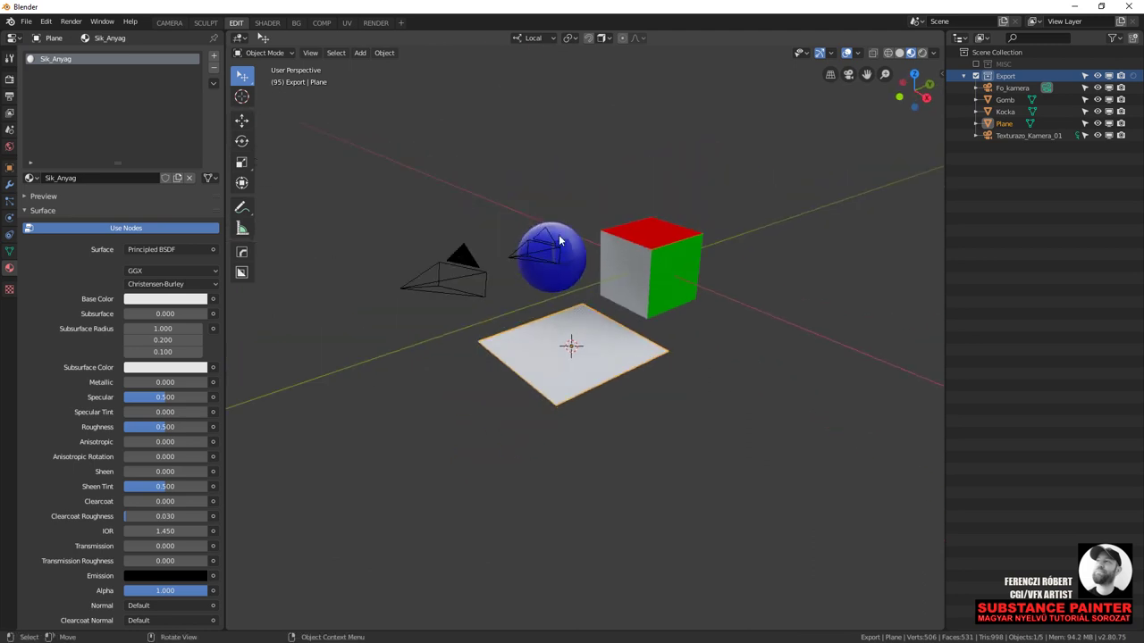
middle_click_drag(558, 234, 587, 280)
left_click(645, 263)
left_click(601, 345)
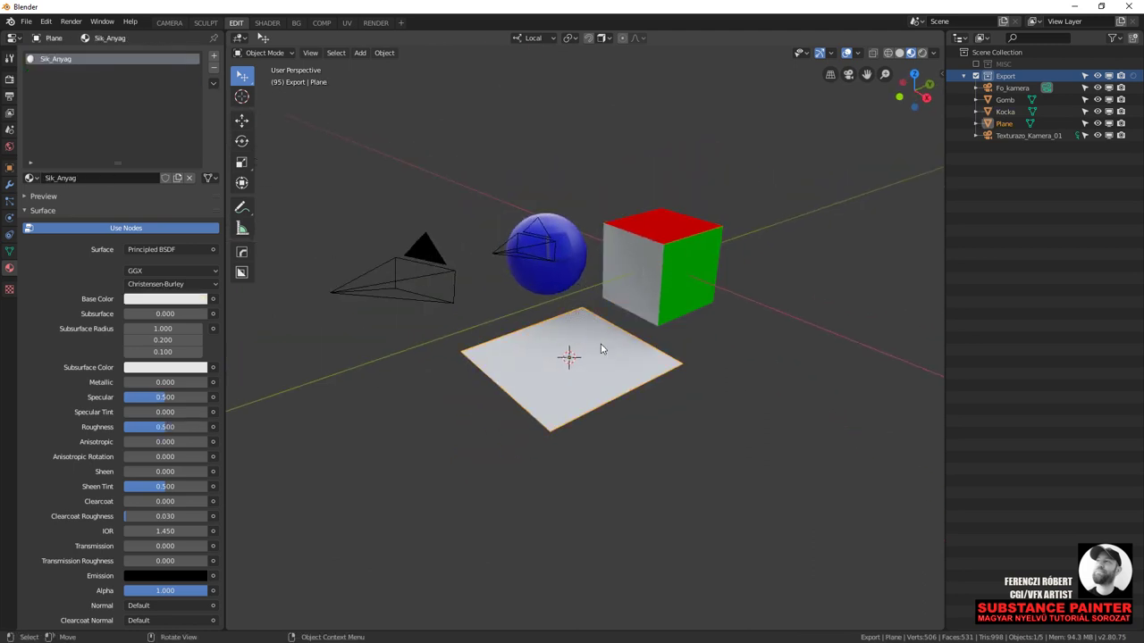
left_click(561, 291)
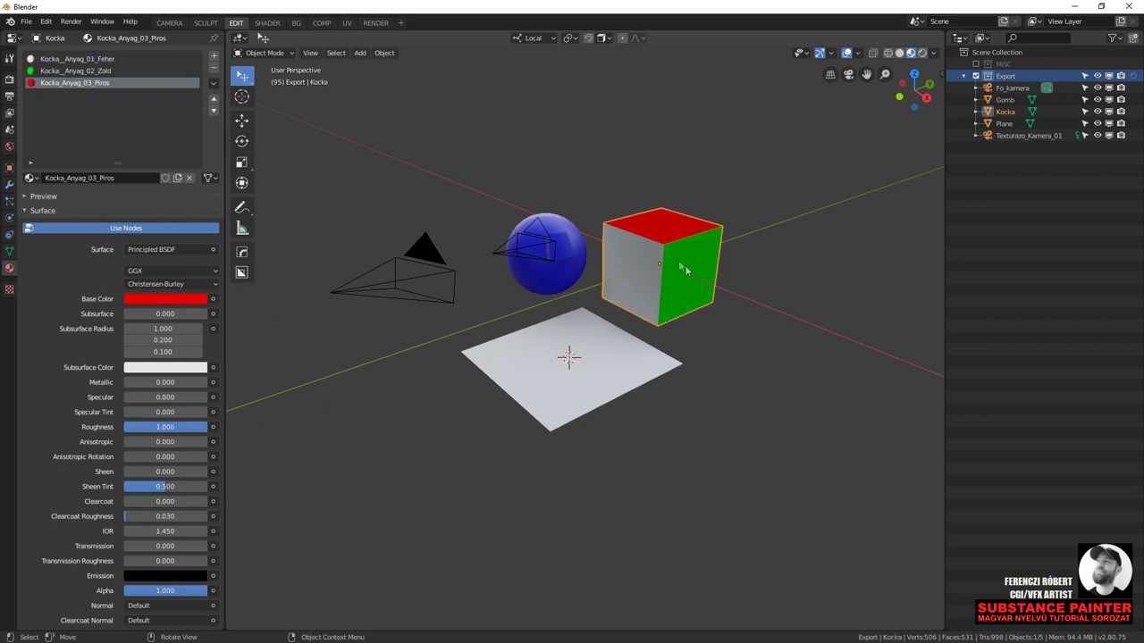
mouse_move(669, 259)
middle_mouse_down()
mouse_move(540, 258)
mouse_move(500, 269)
mouse_move(534, 272)
middle_mouse_up()
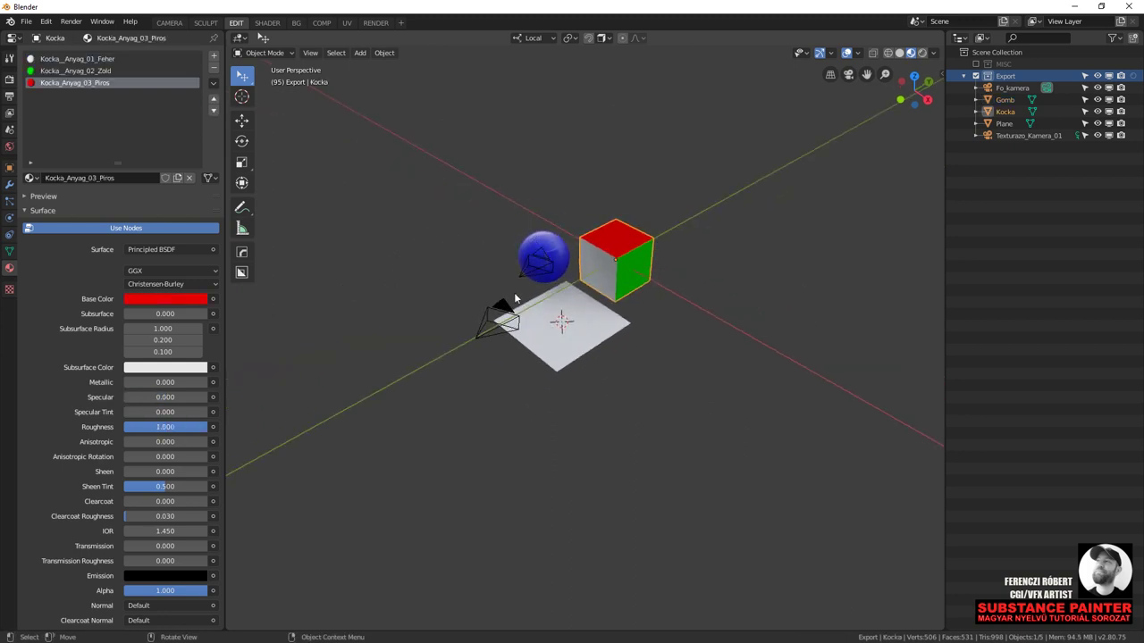
left_click(535, 273)
- Check the Fo_kamera and Texturazo_Kamera_01 cameras, then box-select the cube, sphere, plane and camera
left_click(515, 304)
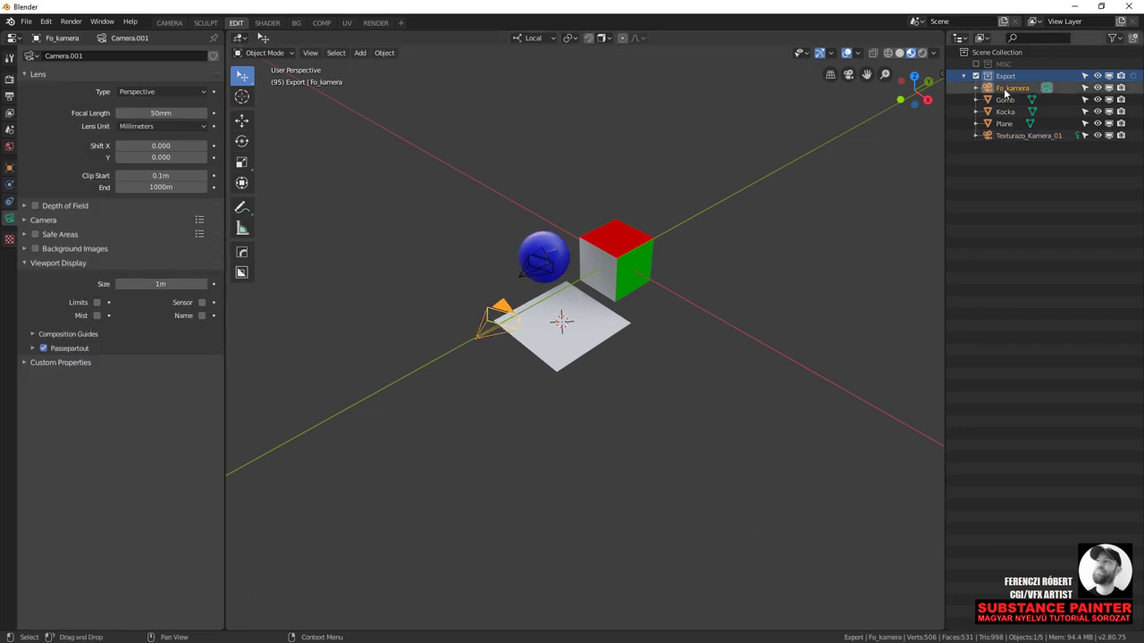
left_click(526, 272)
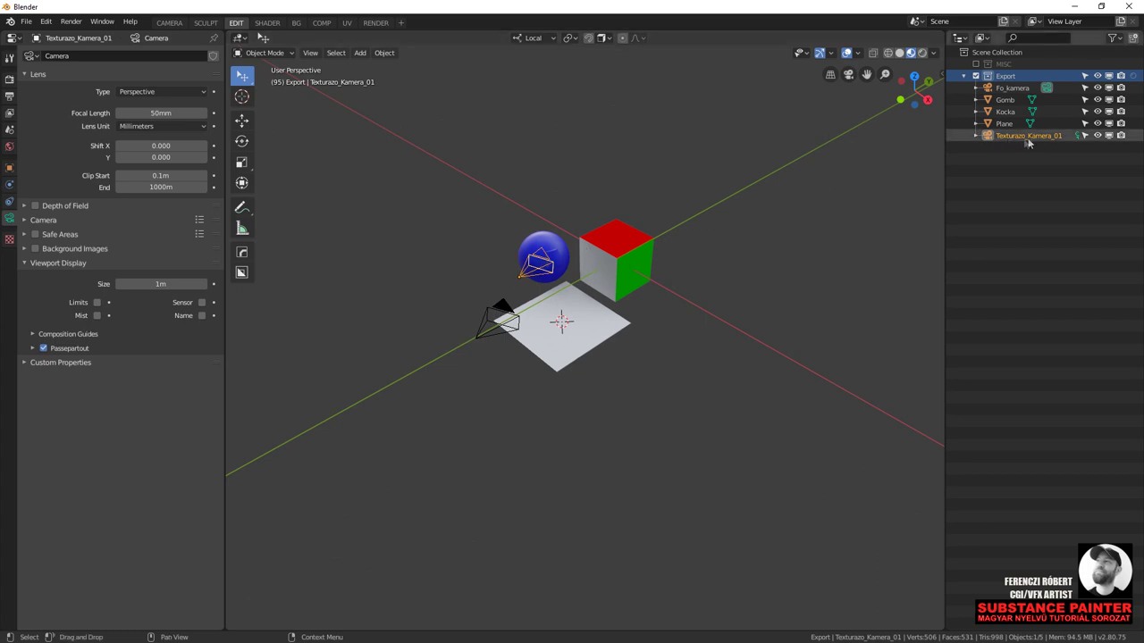
mouse_move(617, 240)
middle_mouse_down()
mouse_move(464, 288)
mouse_move(513, 273)
middle_mouse_up()
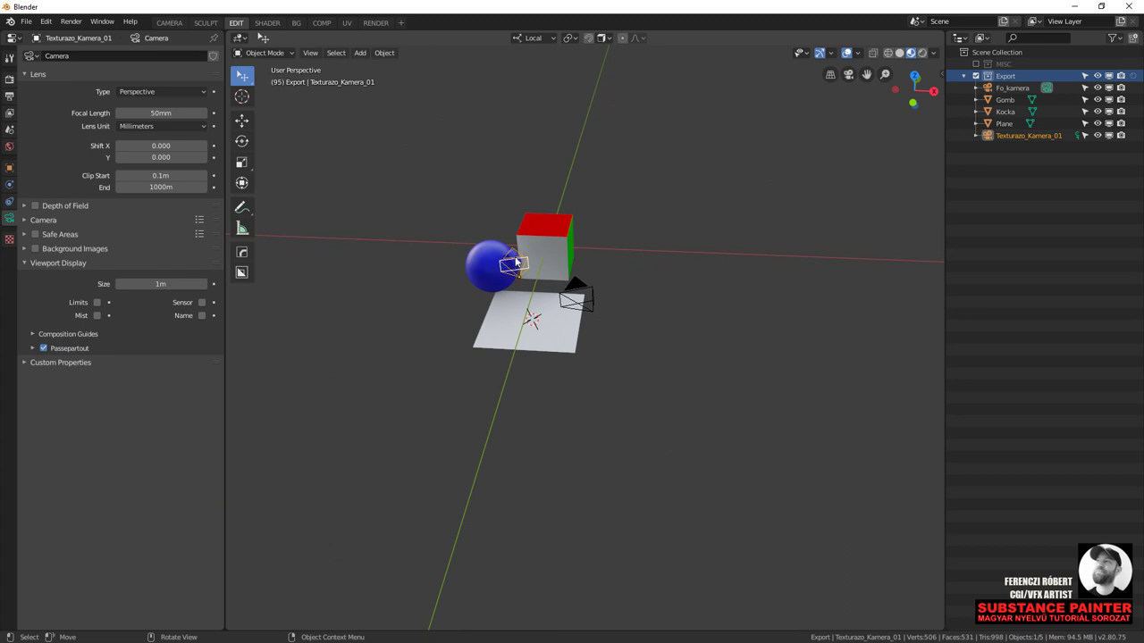
left_click_drag(365, 157, 615, 379)
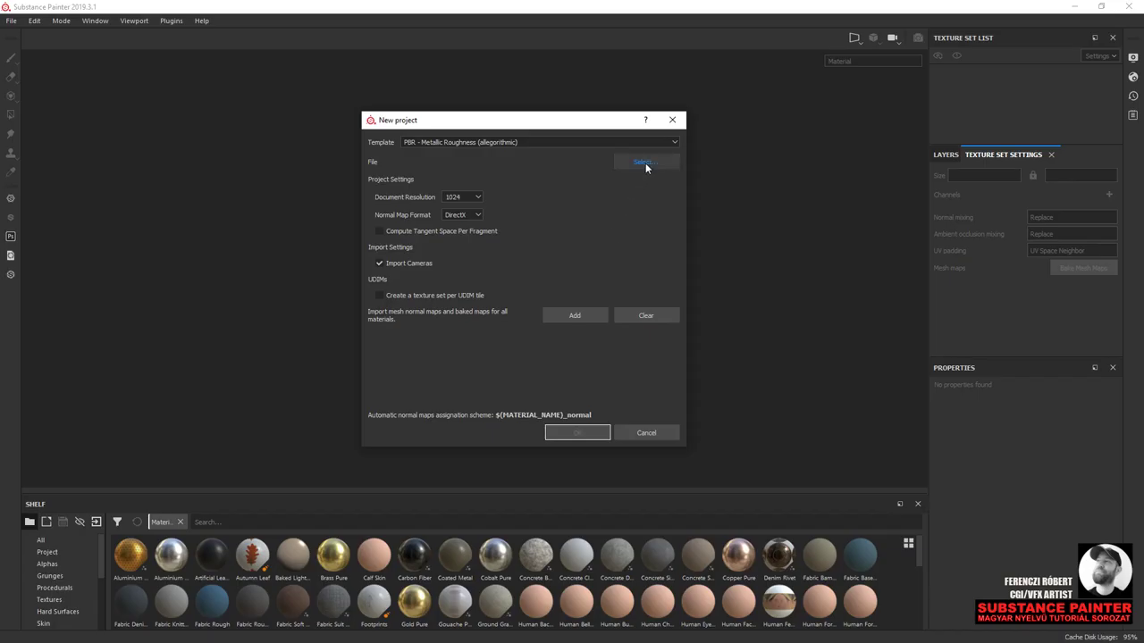
- Load Demo.fbx as the project mesh and toggle Import Cameras off and back on
left_click(646, 165)
left_click(506, 212)
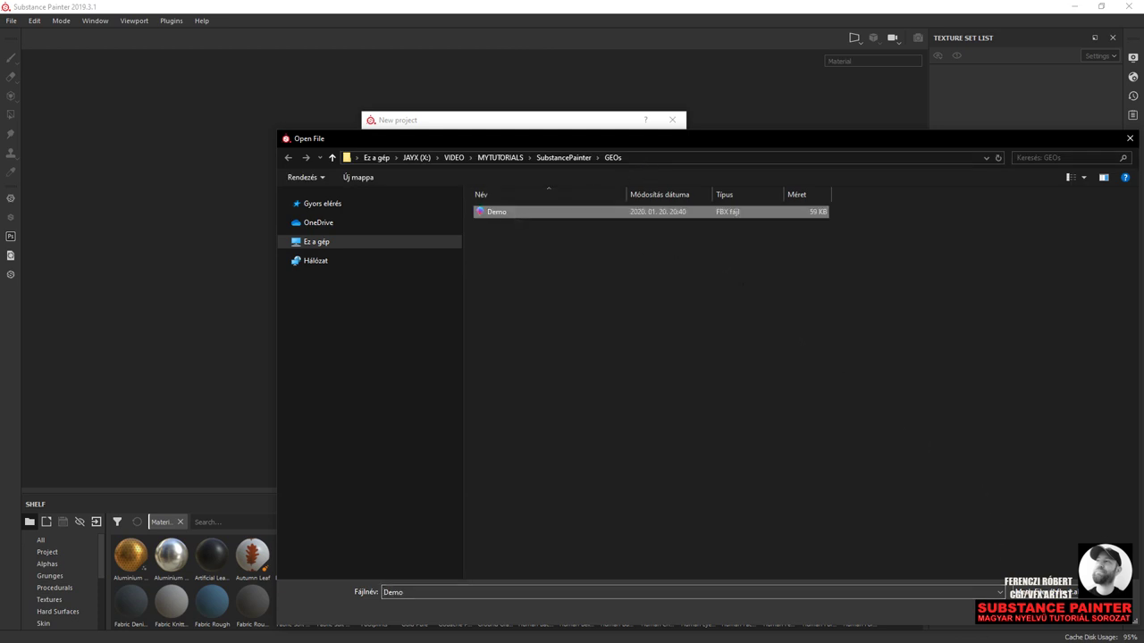
key("Return")
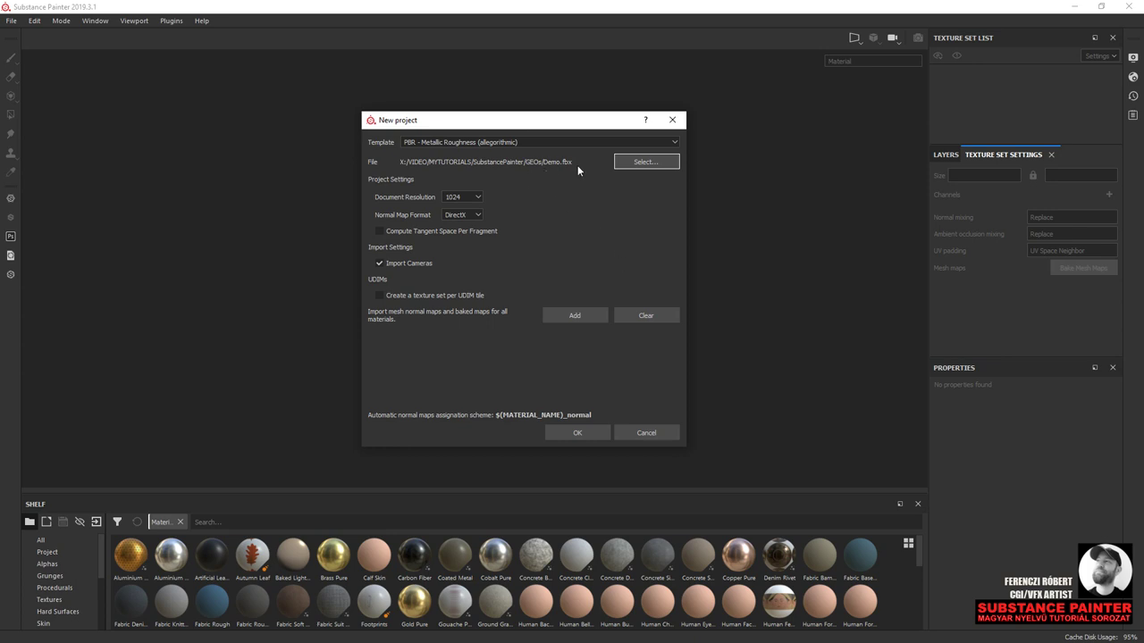
left_click(404, 263)
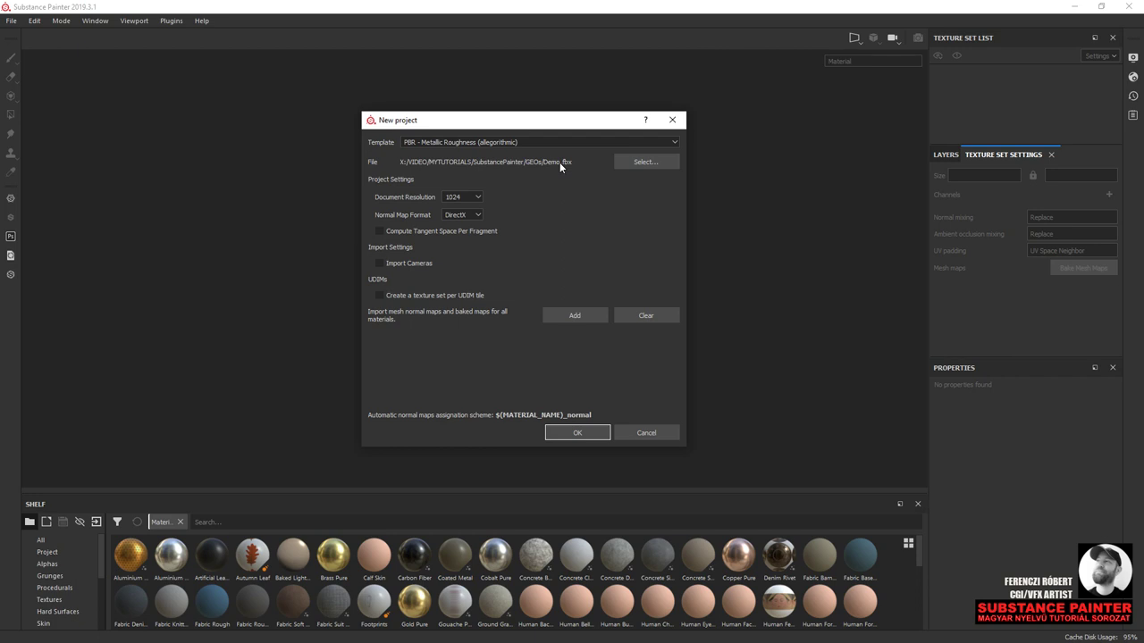
left_click(427, 263)
- Focus the Document Resolution choice in the New project dialog
left_click(482, 198)
- Set Document Resolution to 2048 with DirectX normals and bring up the project configuration help
left_click(482, 195)
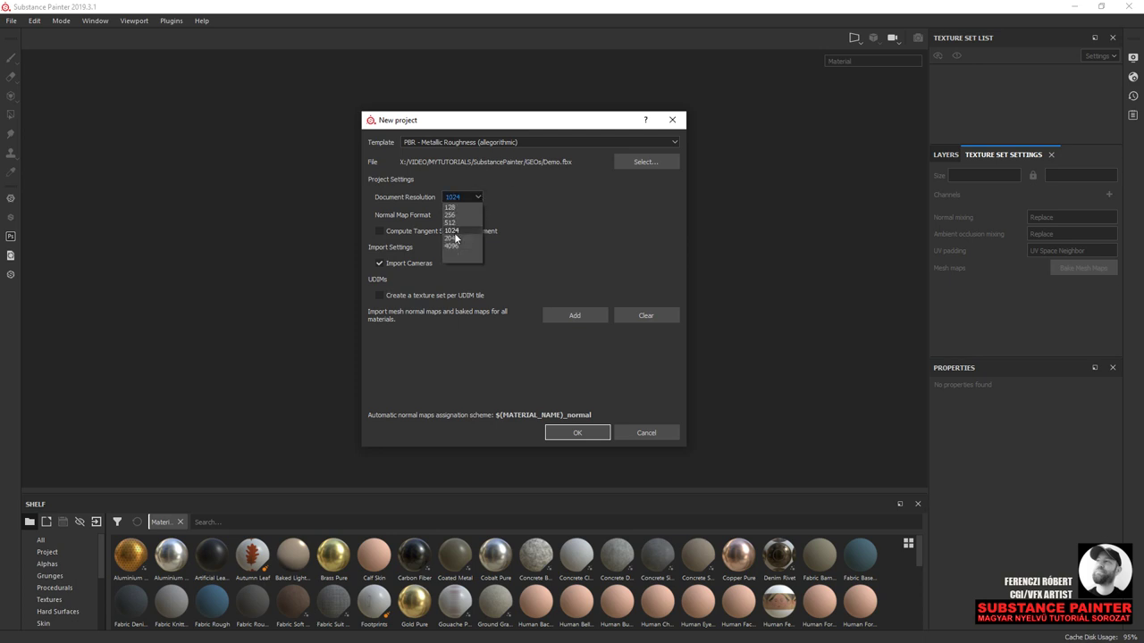
left_click(453, 238)
key("Down")
left_click(470, 216)
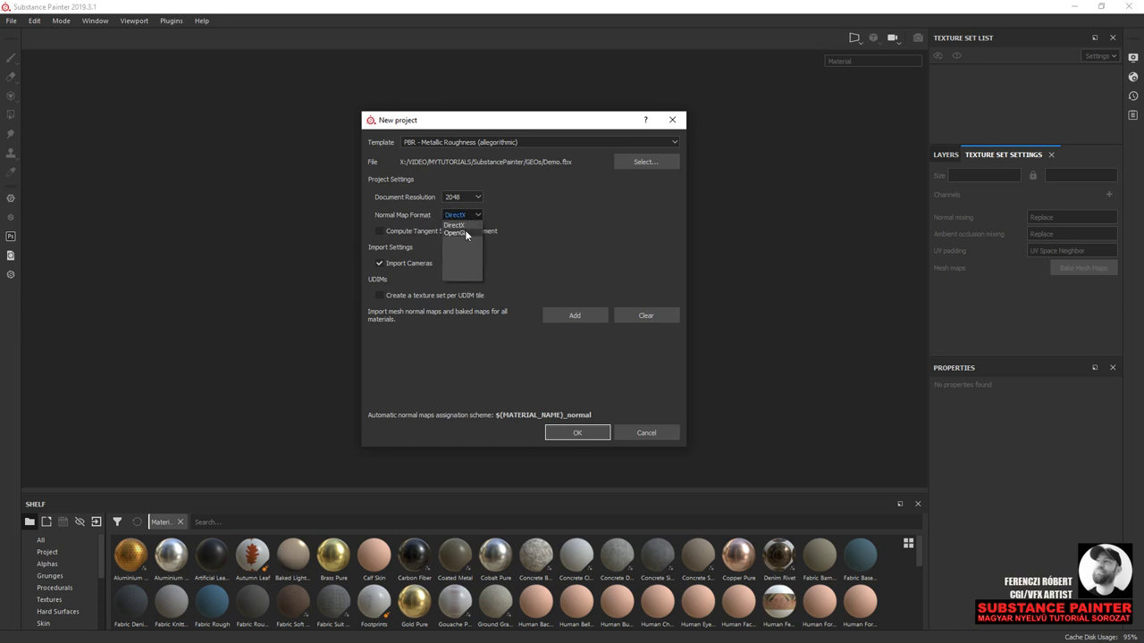
left_click(465, 225)
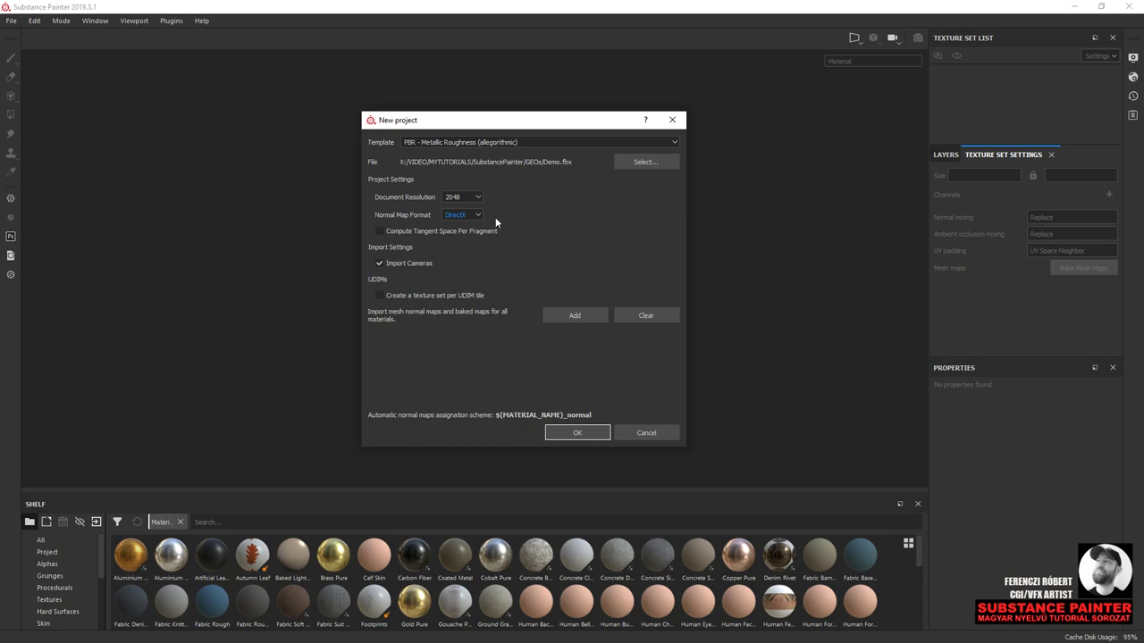
left_click(645, 120)
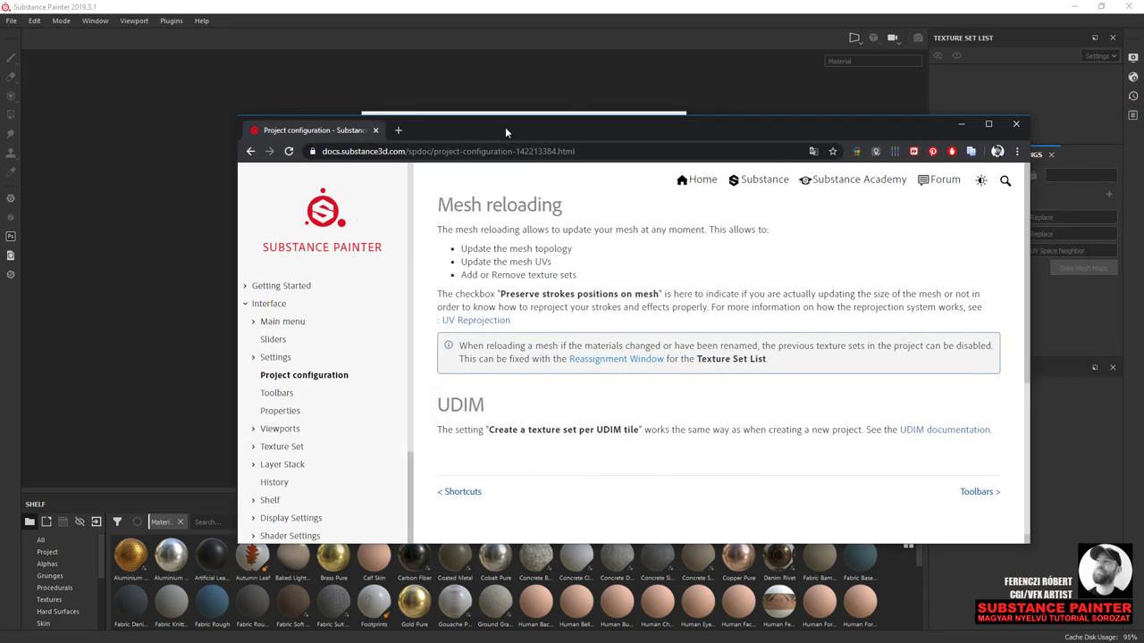
- Maximise the documentation, keep DirectX normals, and confirm to create the 2048 Demo.fbx project
double_click(505, 127)
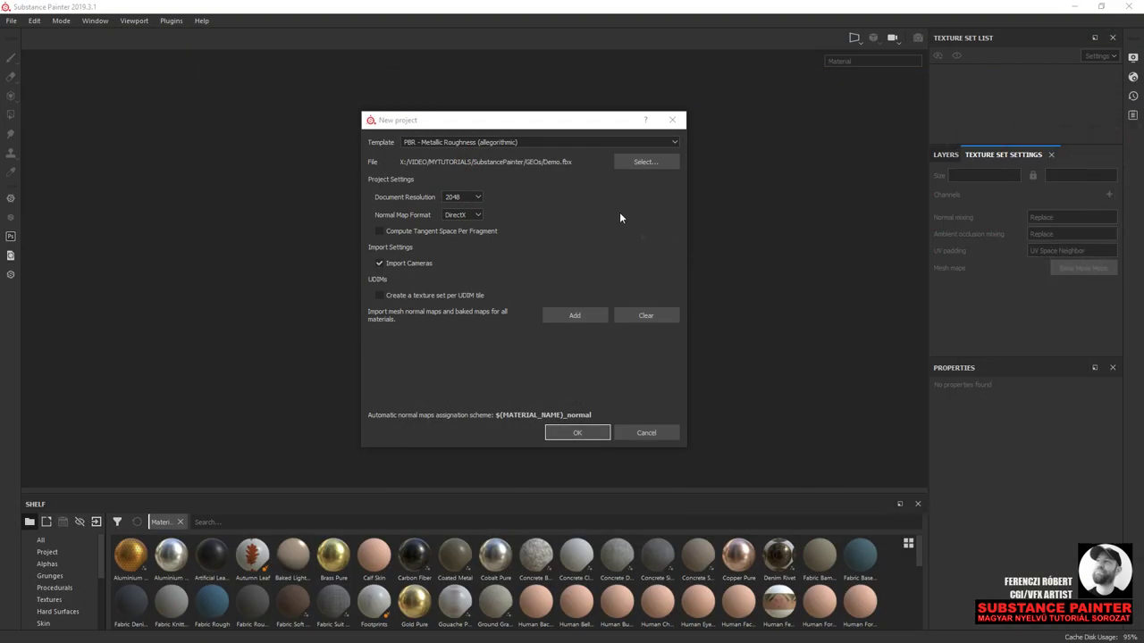
left_click(484, 215)
left_click(449, 238)
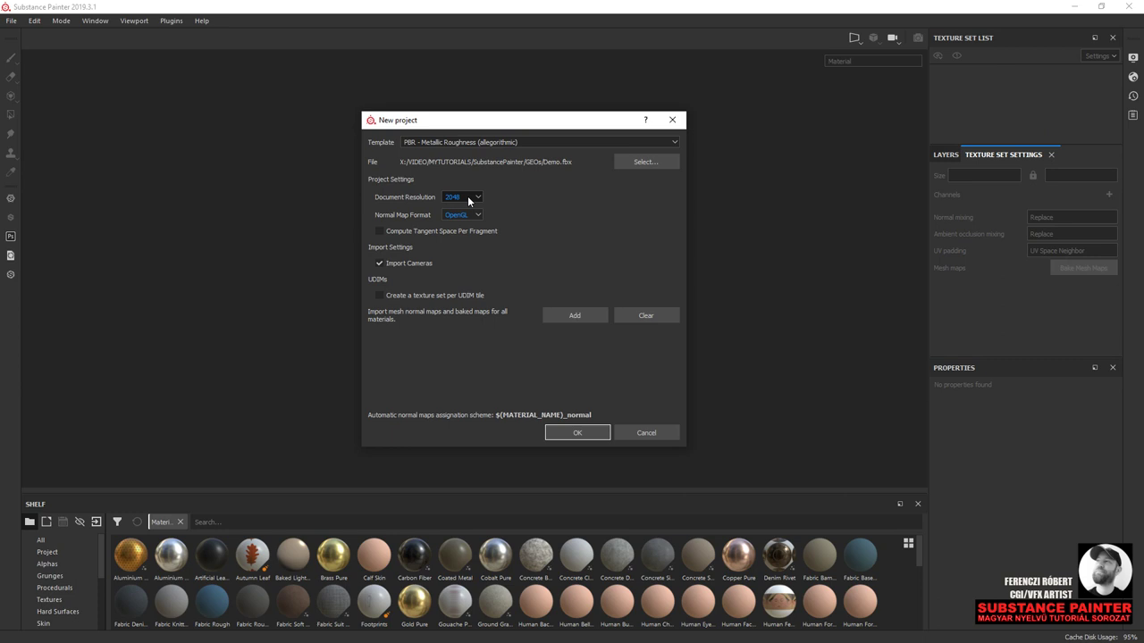
left_click(633, 163)
left_click(567, 437)
left_click(572, 435)
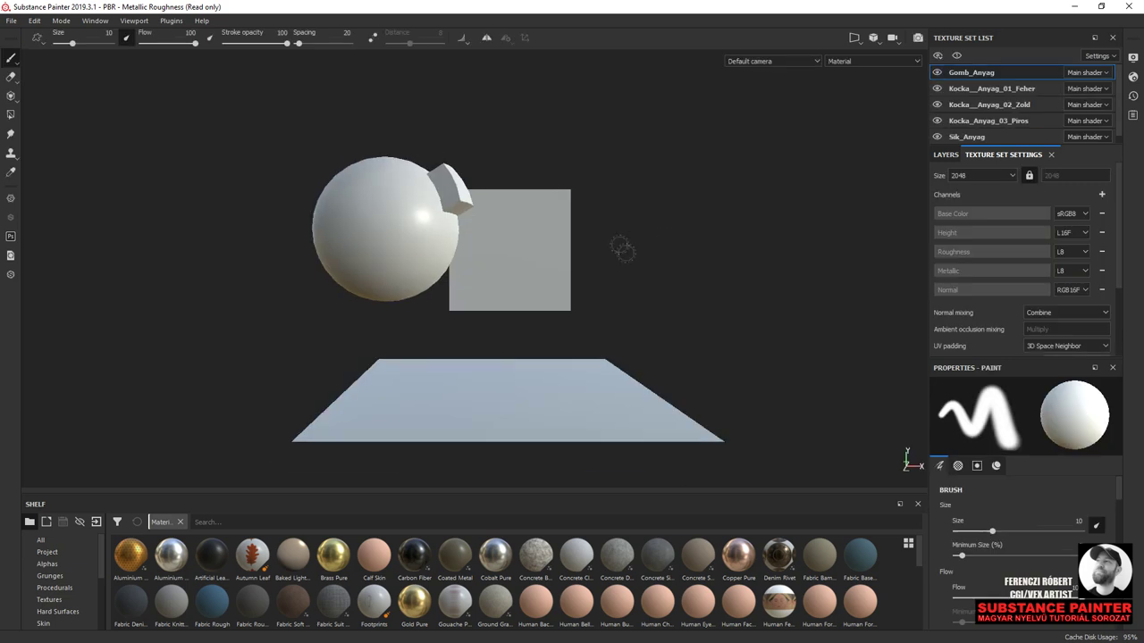
- Float the Texture Set List as a taller window over the scene
mouse_move(526, 275)
left_mouse_down("alt")
mouse_move(452, 280)
mouse_move(455, 294)
left_mouse_up("alt")
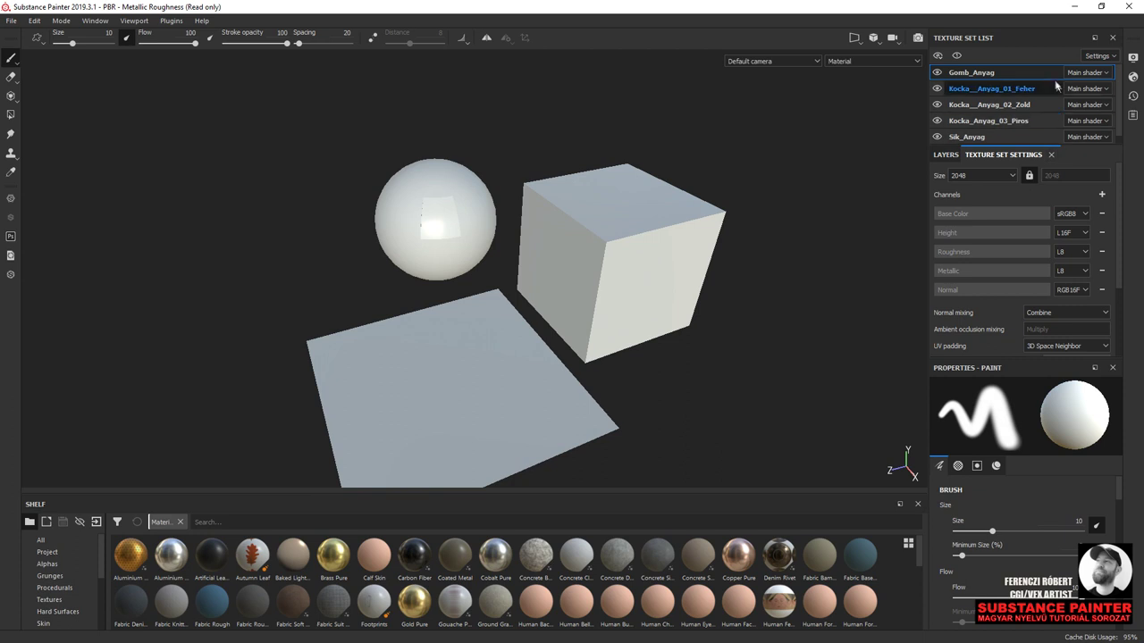
mouse_move(979, 38)
left_mouse_down()
mouse_move(976, 51)
mouse_move(180, 111)
left_mouse_up()
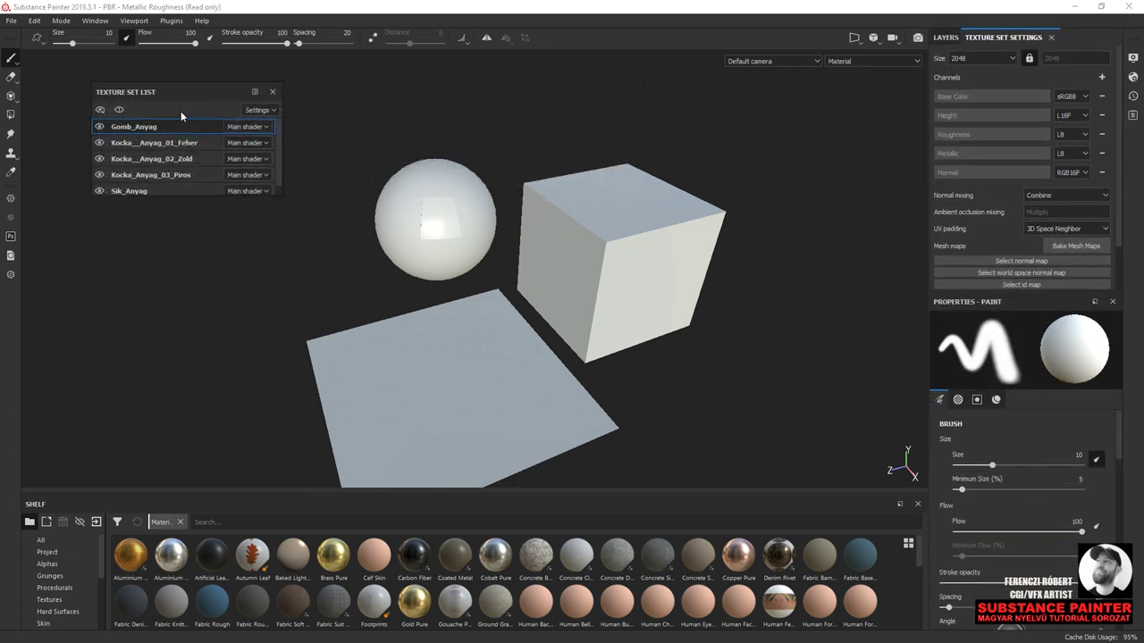
left_click_drag(167, 196, 167, 323)
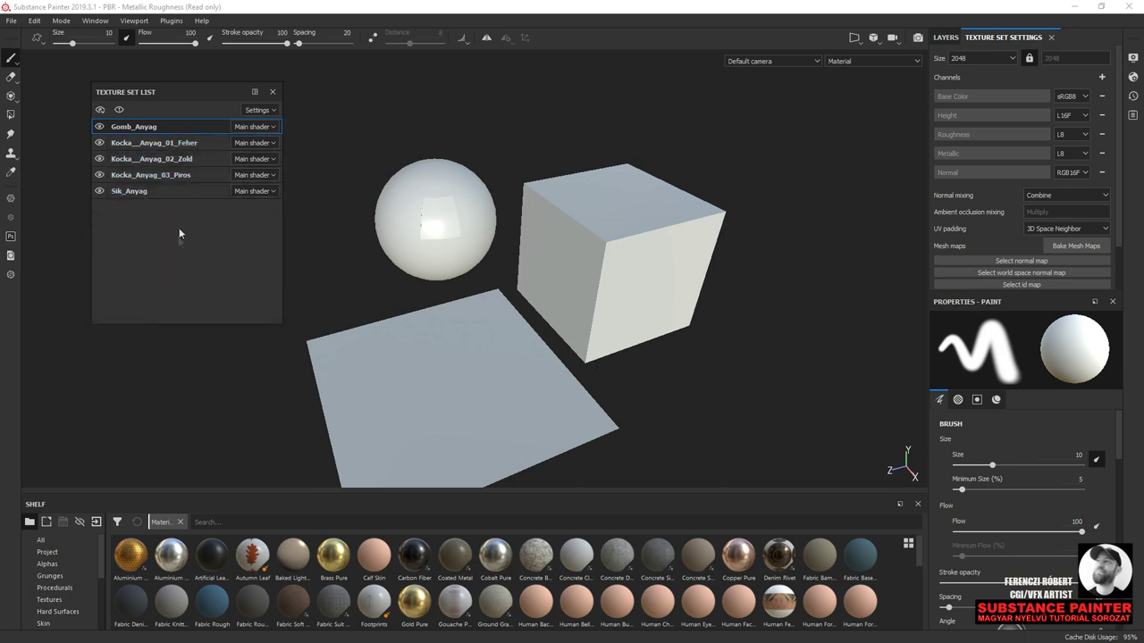
left_click_drag(186, 100, 161, 108)
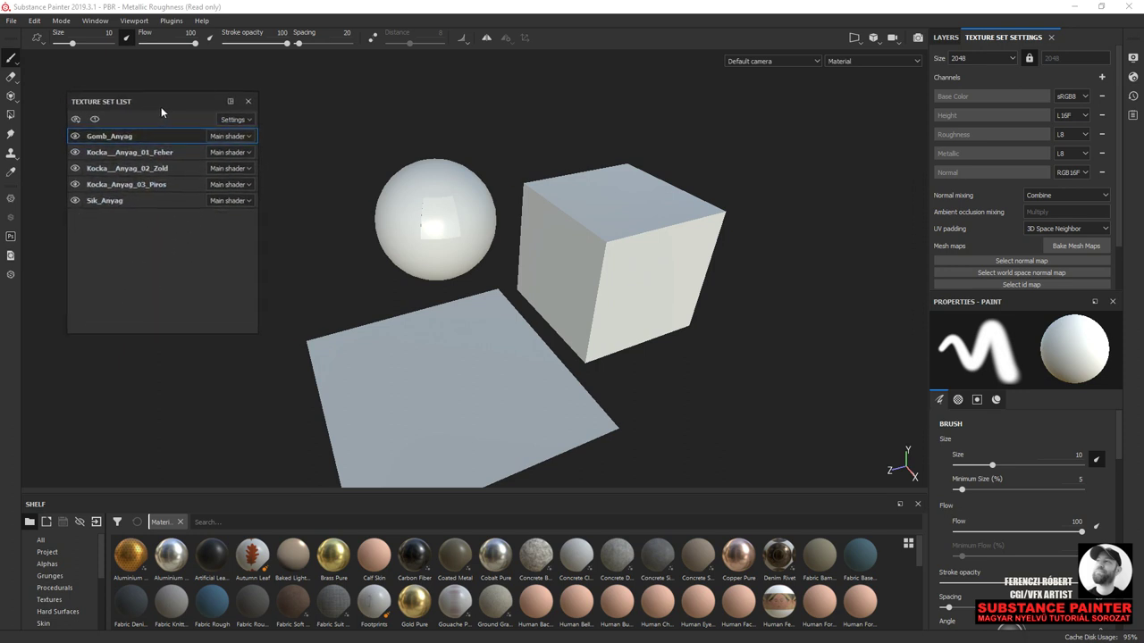
scroll(429, 194, "up", 1)
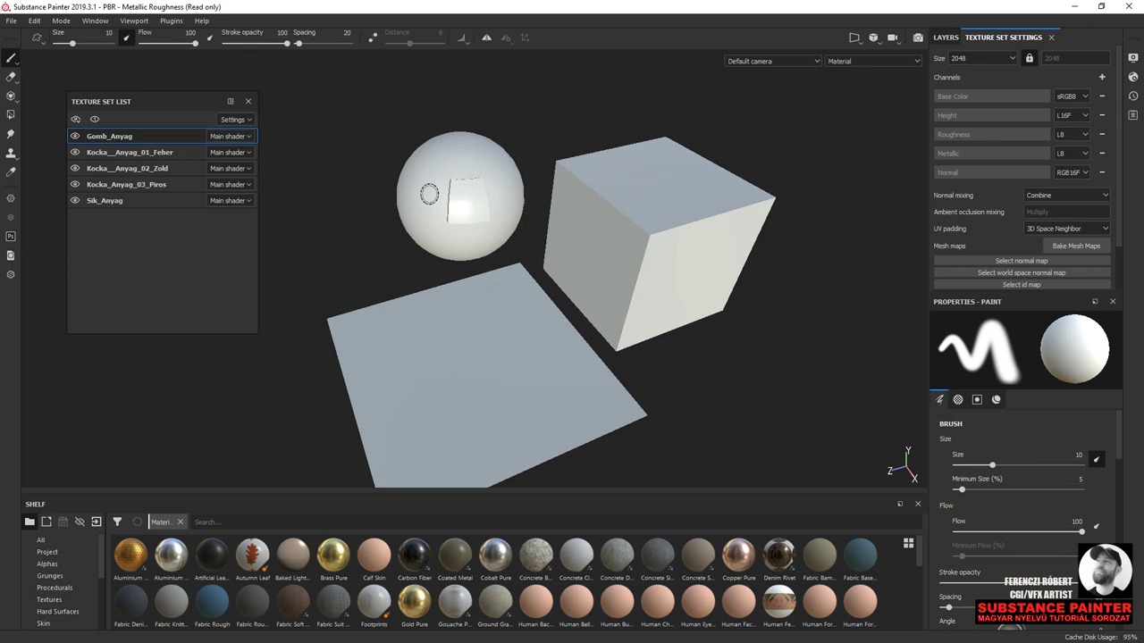
left_click_drag(115, 102, 360, 114)
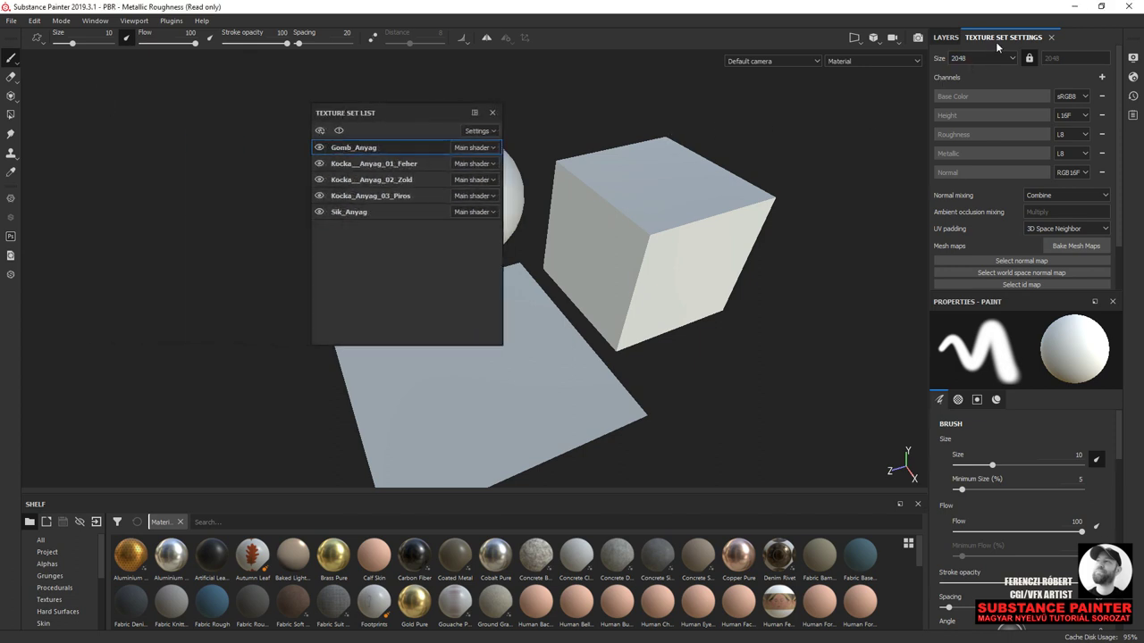
- Float Texture Set Settings, redock Layers on the right and move Properties to the left
left_click_drag(999, 44, 558, 126)
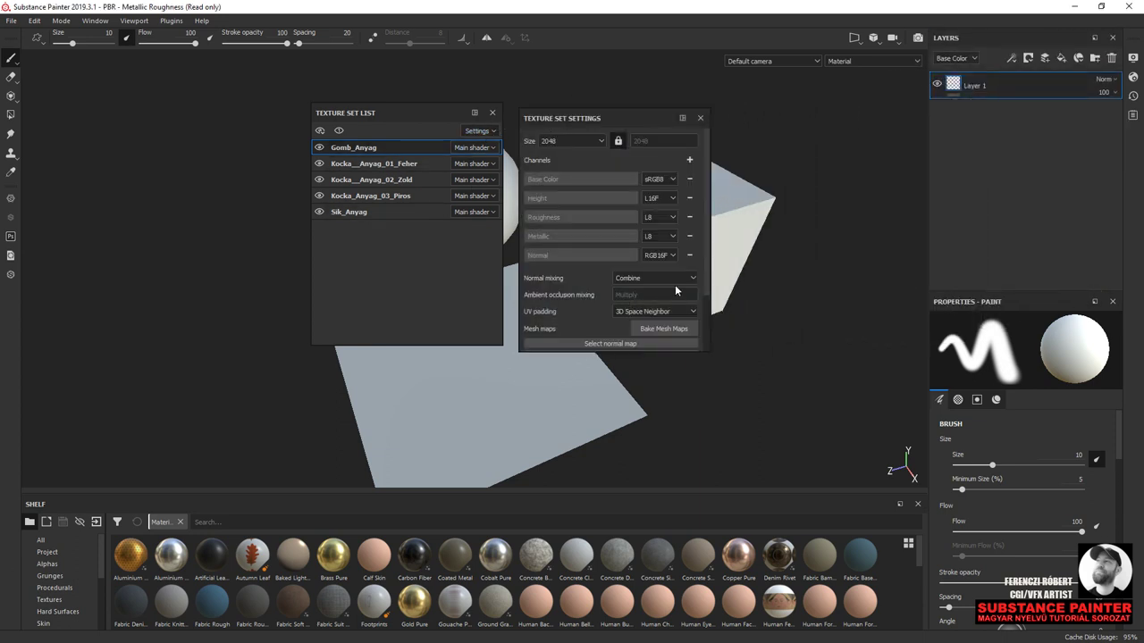
mouse_move(956, 38)
left_mouse_down()
mouse_move(936, 86)
mouse_move(385, 125)
mouse_move(111, 171)
mouse_move(327, 168)
mouse_move(733, 123)
left_mouse_up()
mouse_move(961, 38)
left_mouse_down()
mouse_move(651, 103)
mouse_move(57, 79)
left_mouse_up()
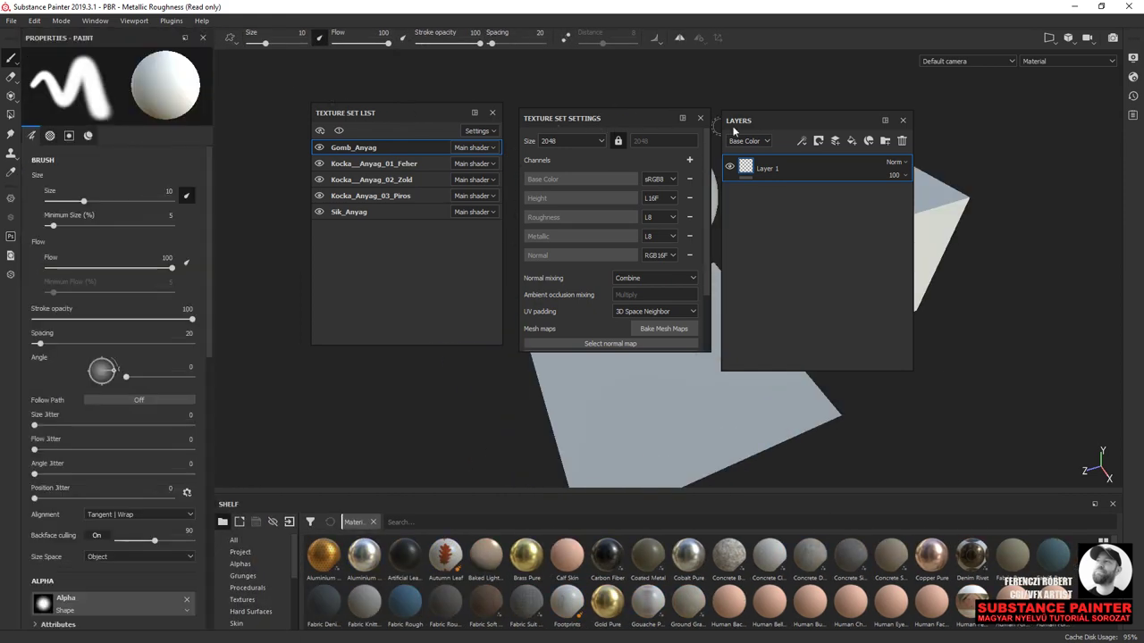
left_click_drag(747, 128, 1075, 134)
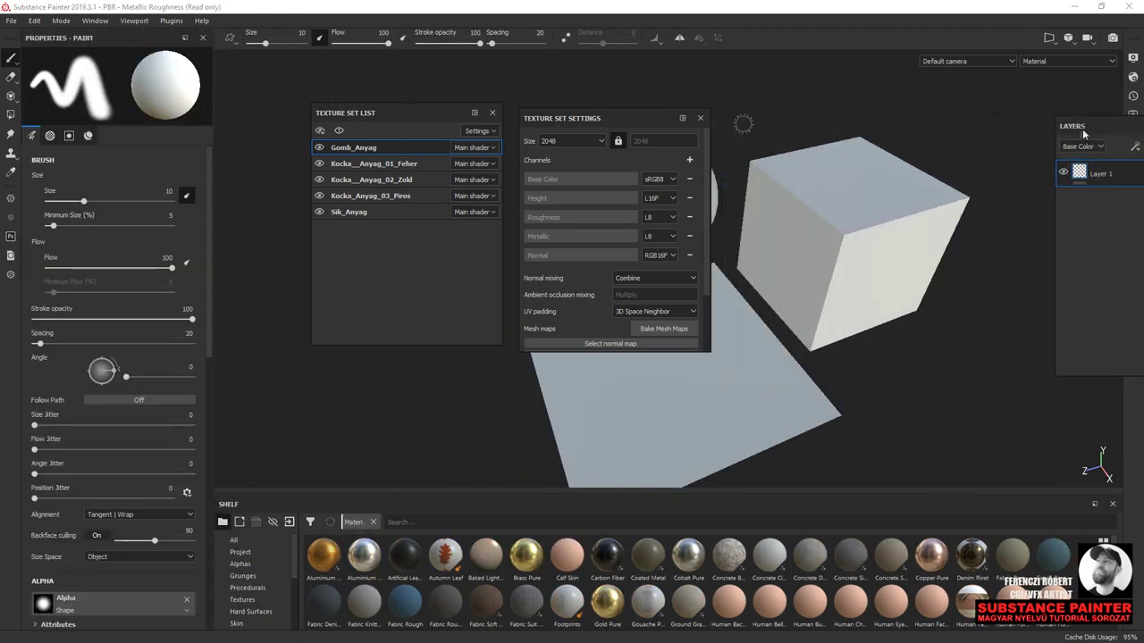
left_click_drag(1075, 134, 1075, 134)
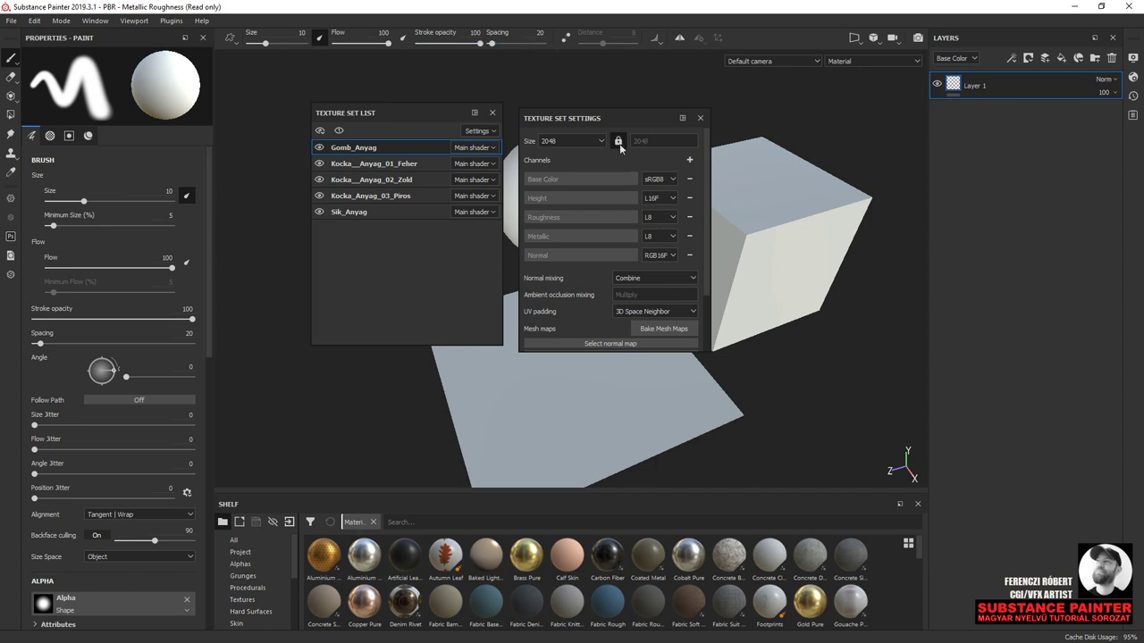
left_click_drag(598, 121, 654, 117)
mouse_move(438, 111)
left_mouse_down()
mouse_move(420, 124)
mouse_move(419, 109)
left_mouse_up()
left_click_drag(636, 121, 652, 113)
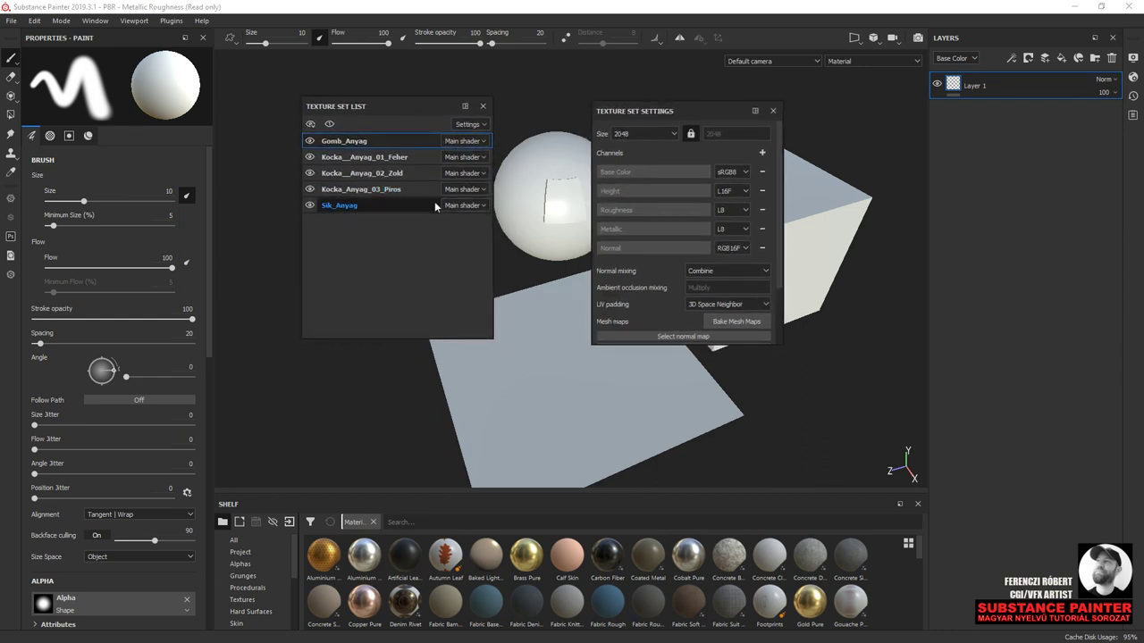
- Cycle through the texture sets back to Gomb_Anyag and move both floating panels off the objects
left_click(366, 159)
left_click(366, 174)
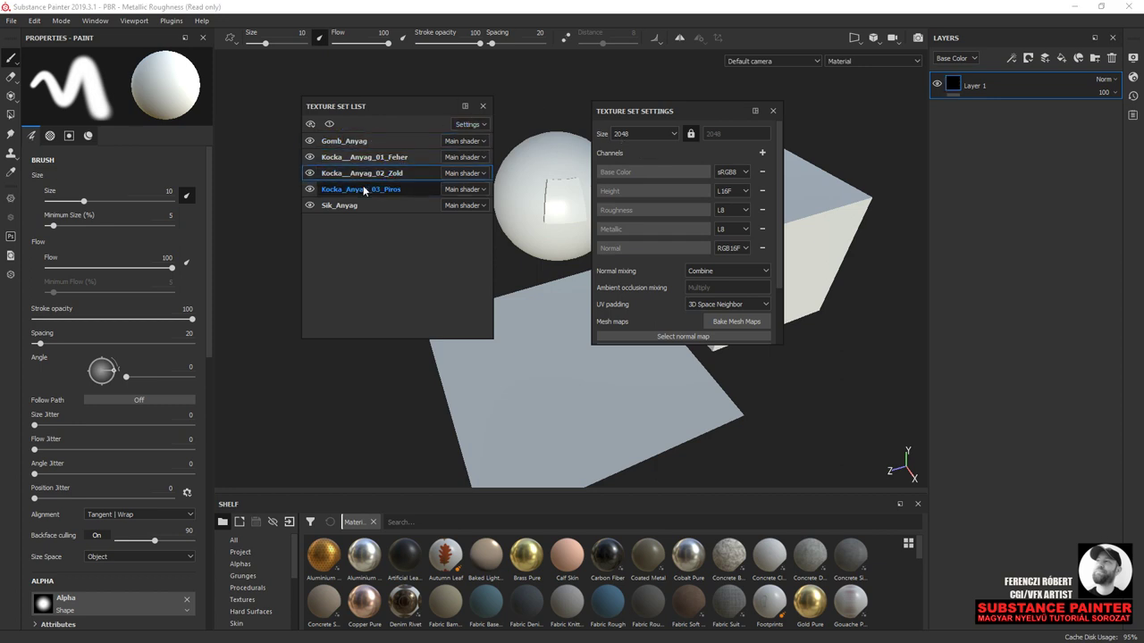
left_click(362, 204)
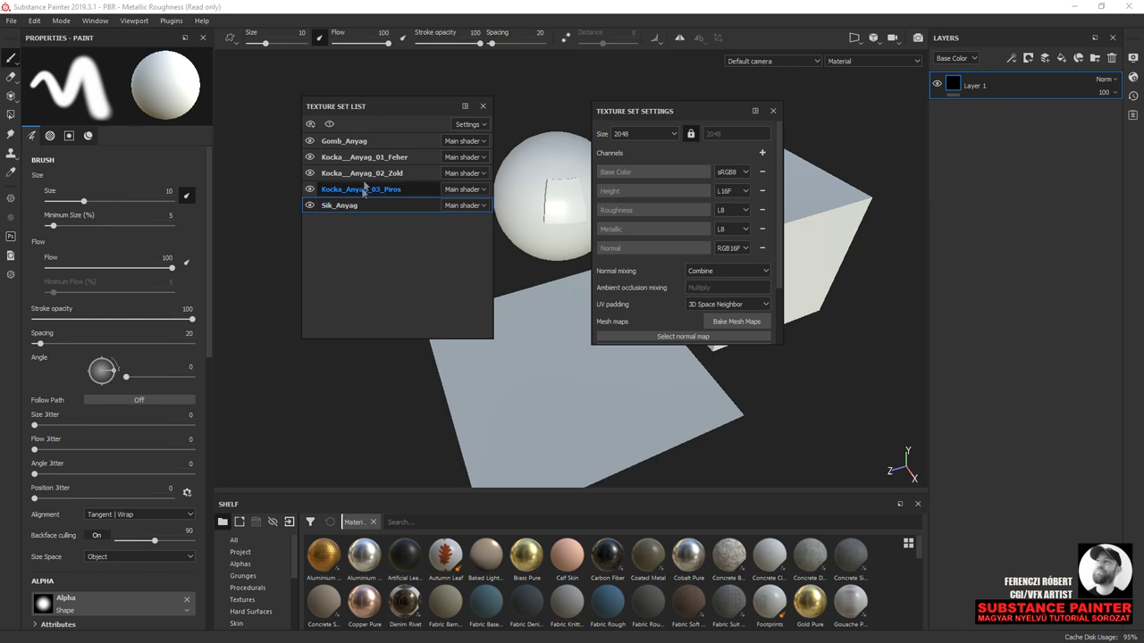
left_click(368, 144)
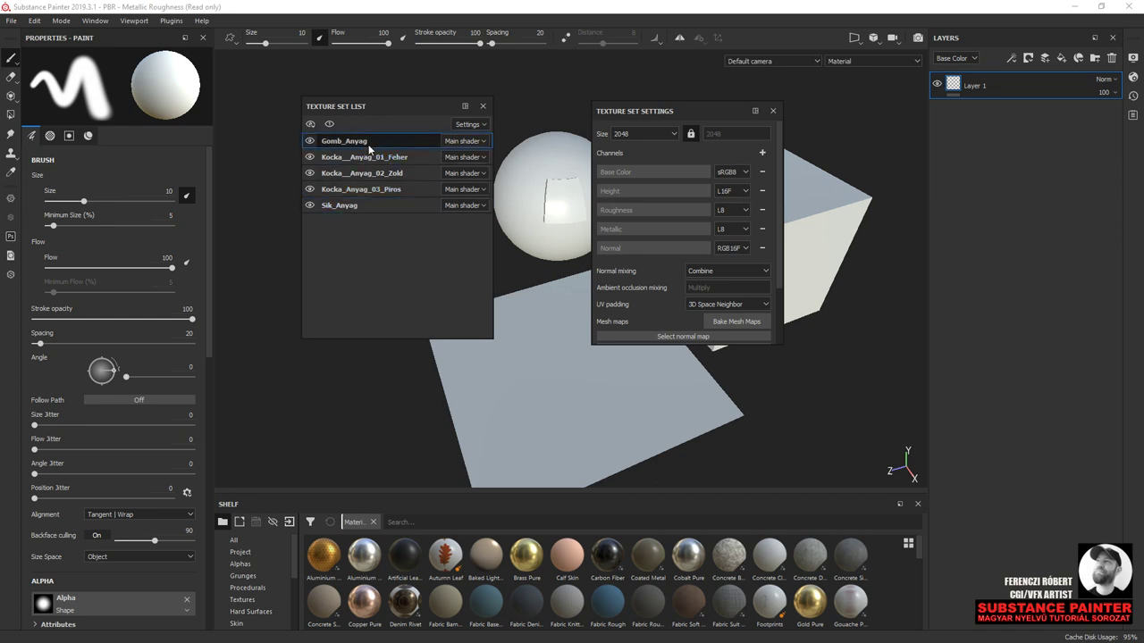
left_click_drag(393, 110, 344, 93)
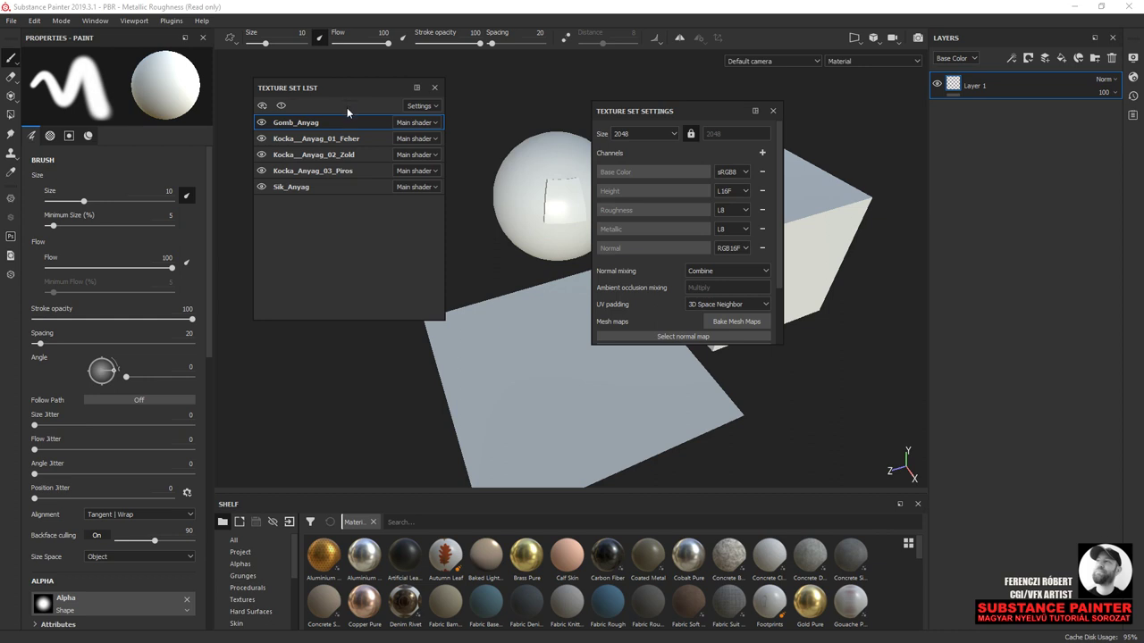
mouse_move(670, 112)
left_mouse_down()
mouse_move(766, 146)
mouse_move(743, 174)
mouse_move(854, 352)
left_mouse_up()
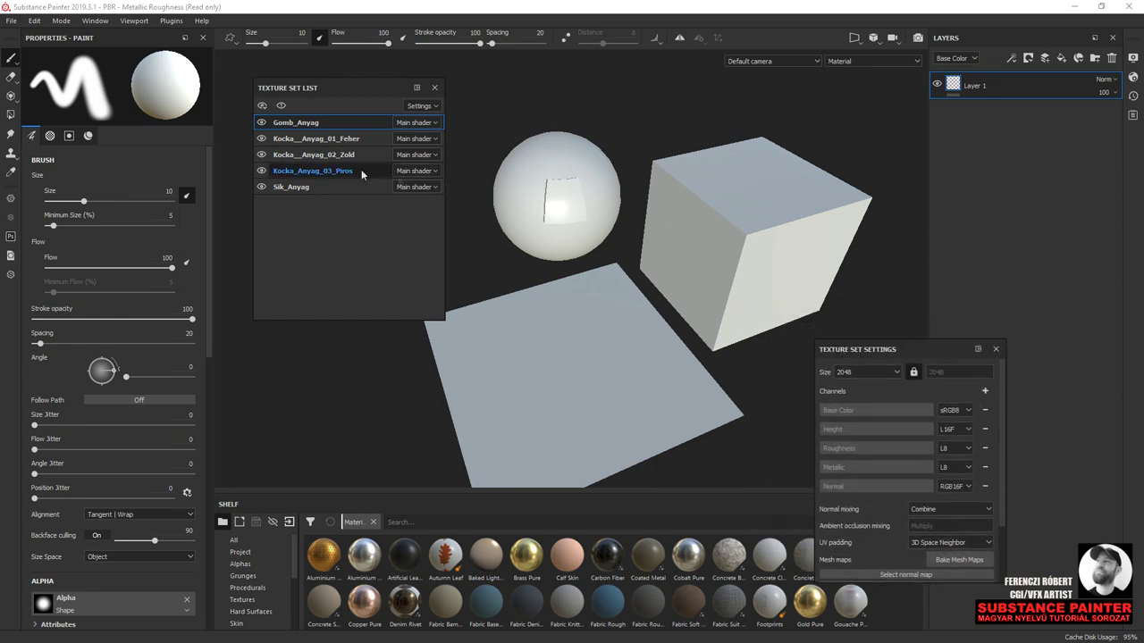
left_click(261, 138)
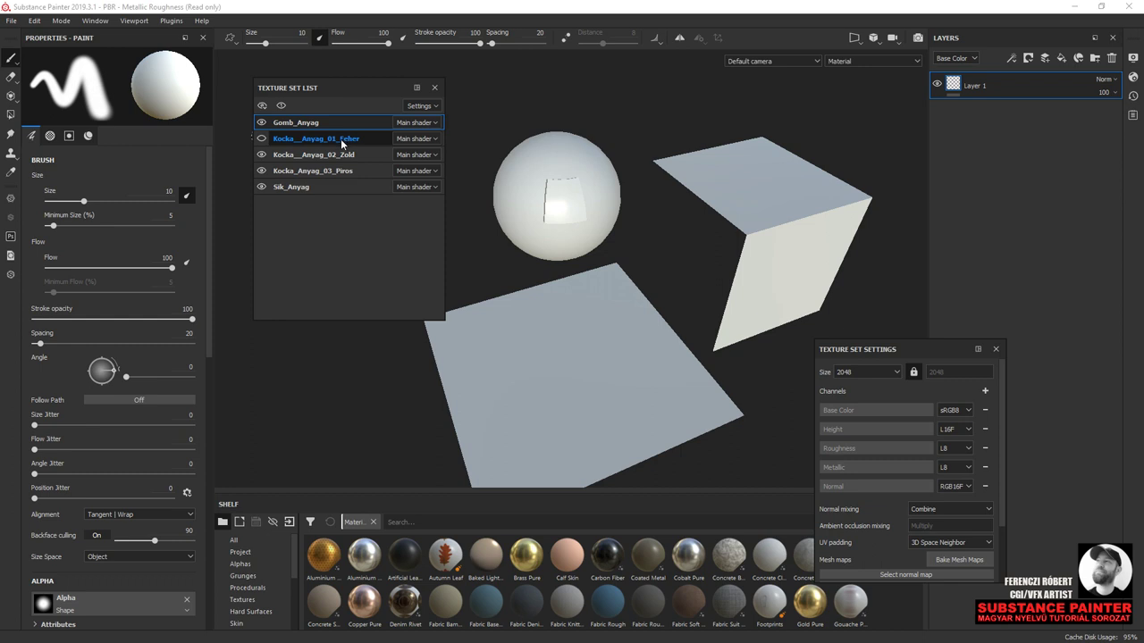
left_click_drag(567, 159, 643, 190, "alt")
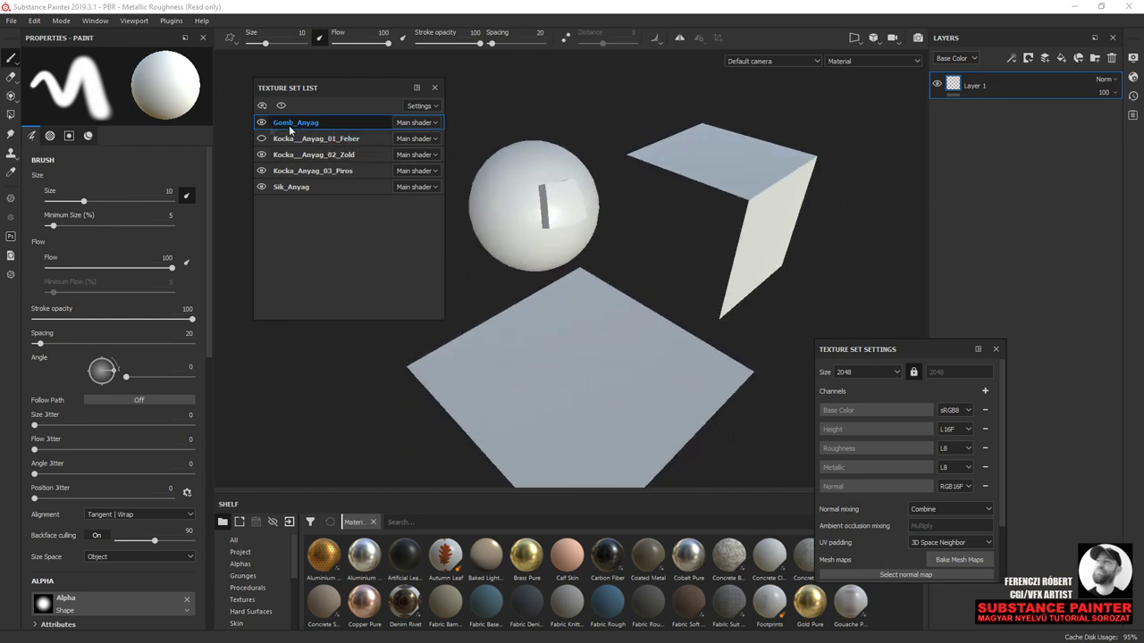
left_click(262, 155)
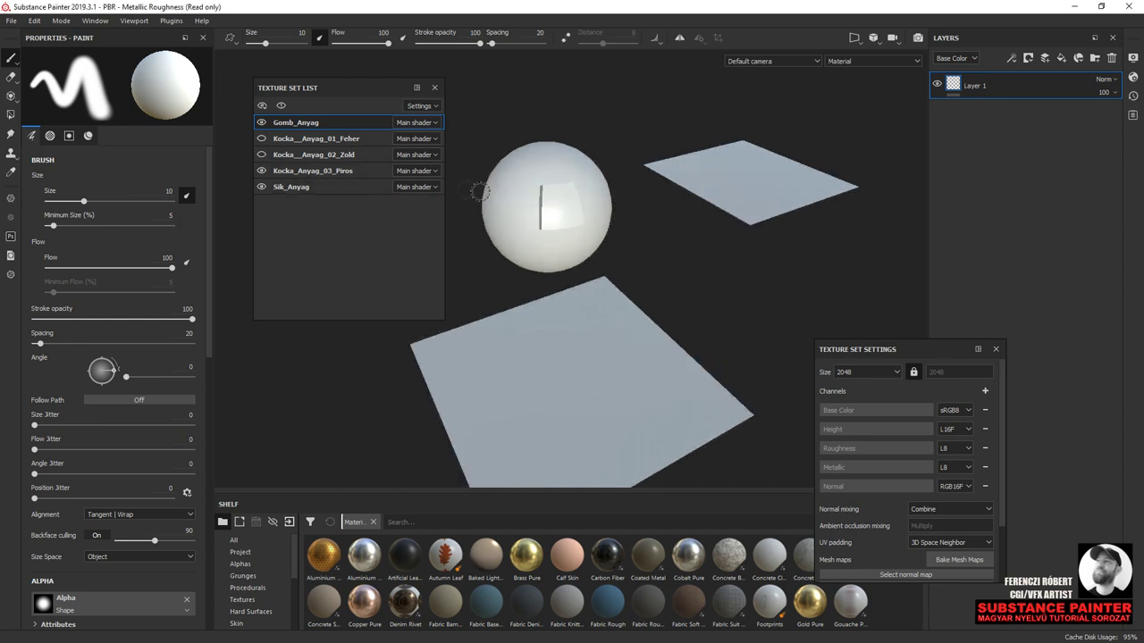
left_click(262, 170)
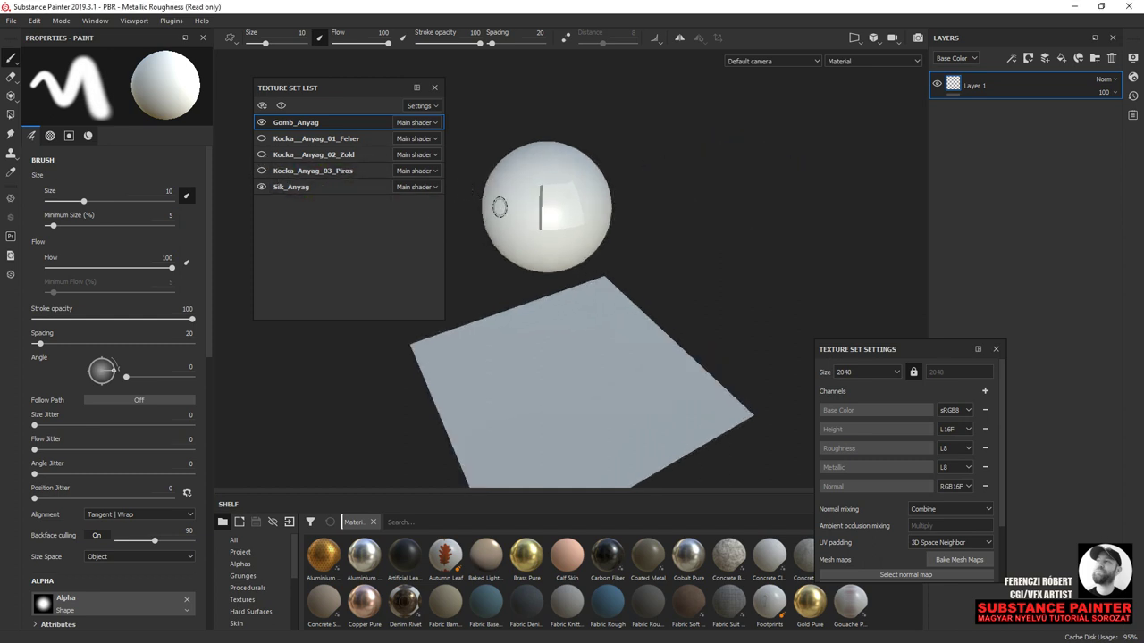
key("f")
left_click(262, 187)
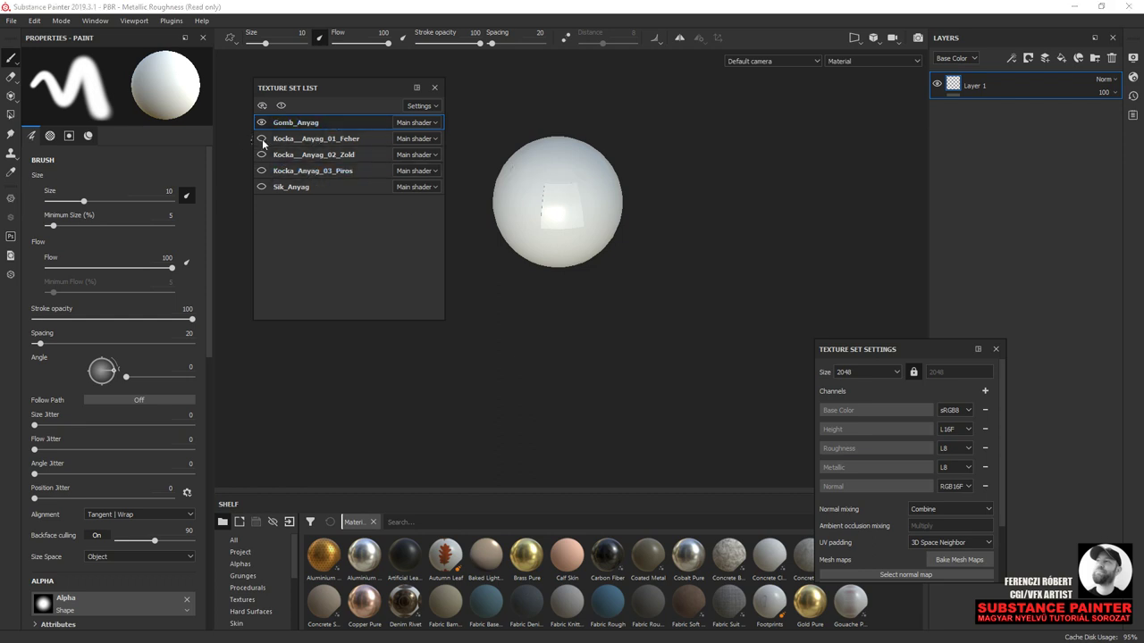
left_click(262, 139)
left_click(262, 154)
left_click(262, 171)
left_click(261, 186)
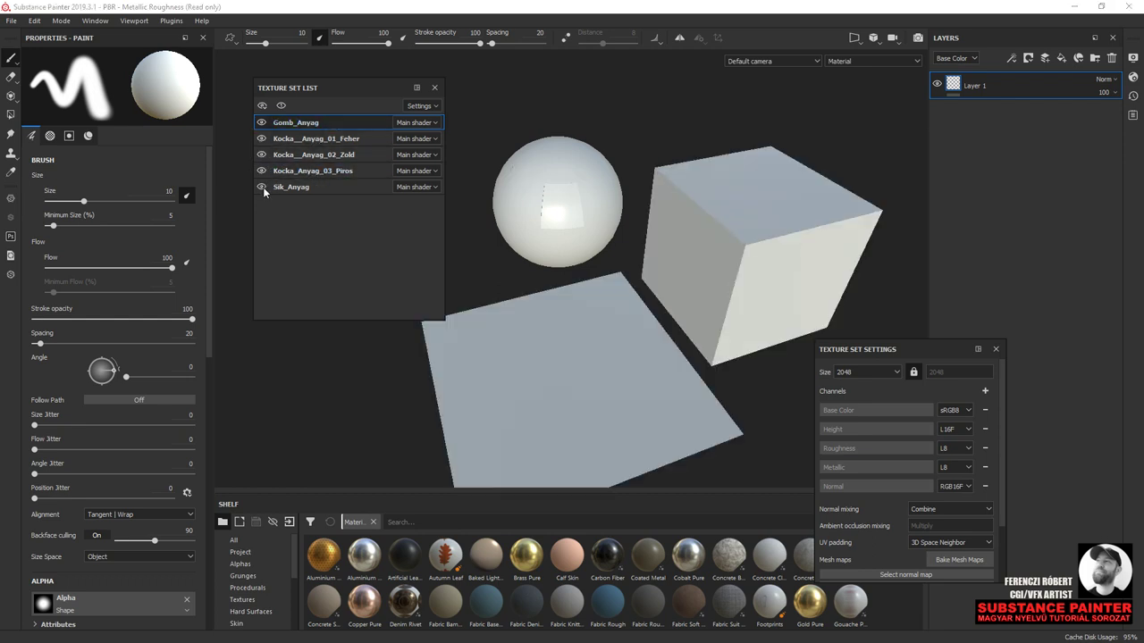
mouse_move(593, 196)
left_mouse_down("alt")
mouse_move(602, 174)
mouse_move(526, 164)
mouse_move(531, 184)
left_mouse_up("alt")
mouse_move(547, 261)
left_mouse_down("alt")
mouse_move(535, 248)
mouse_move(592, 223)
mouse_move(607, 228)
left_mouse_up("alt")
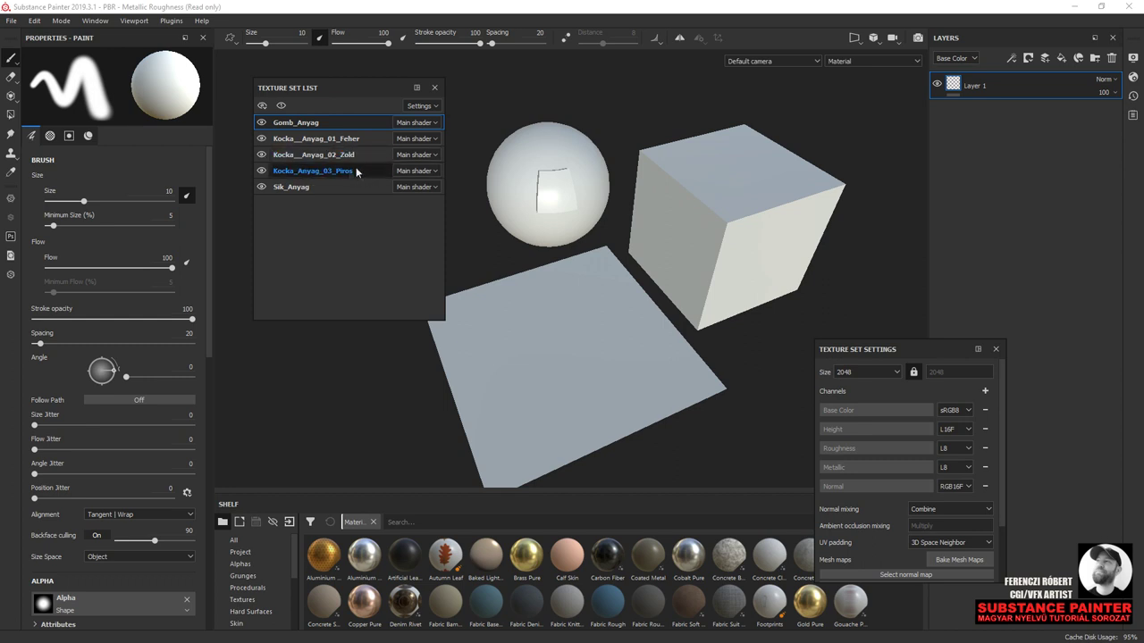
scroll(592, 185, "up", 1)
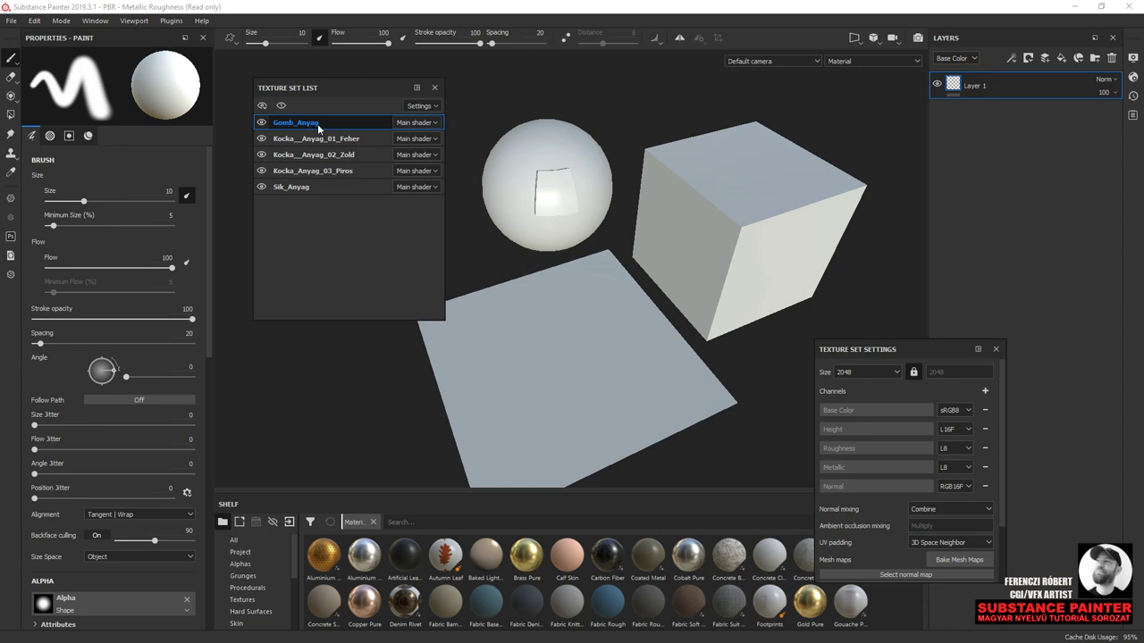
- Activate Gomb_Anyag, enlarge the shelf, and drop Plastic Cables Braided onto the sphere
left_click(283, 129)
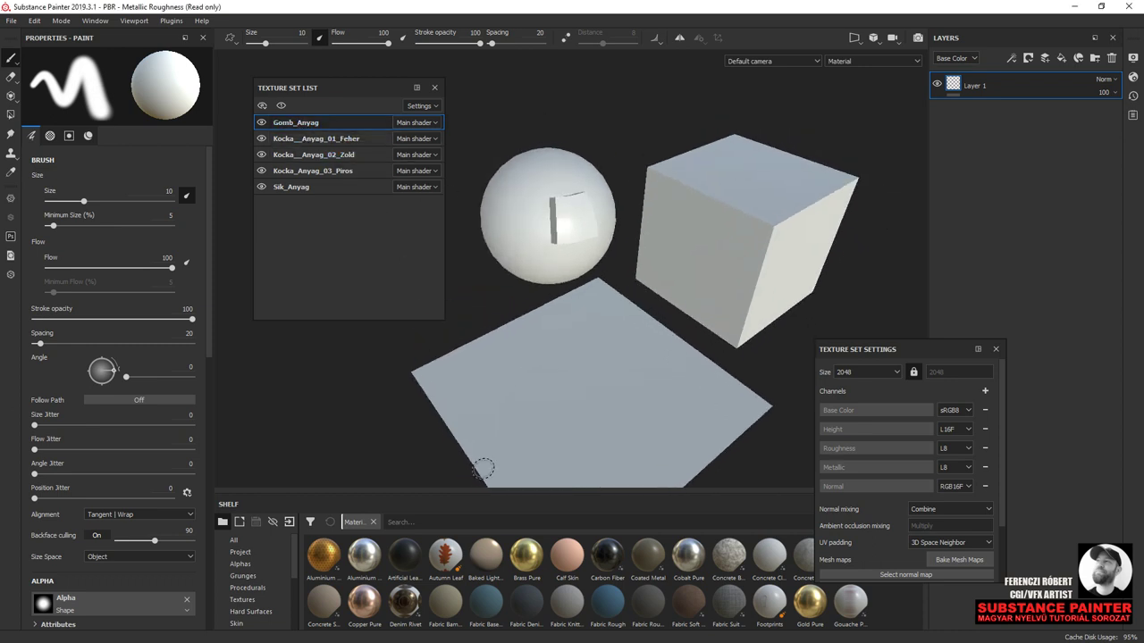
scroll(285, 587, "down", 3)
scroll(285, 586, "down", 3)
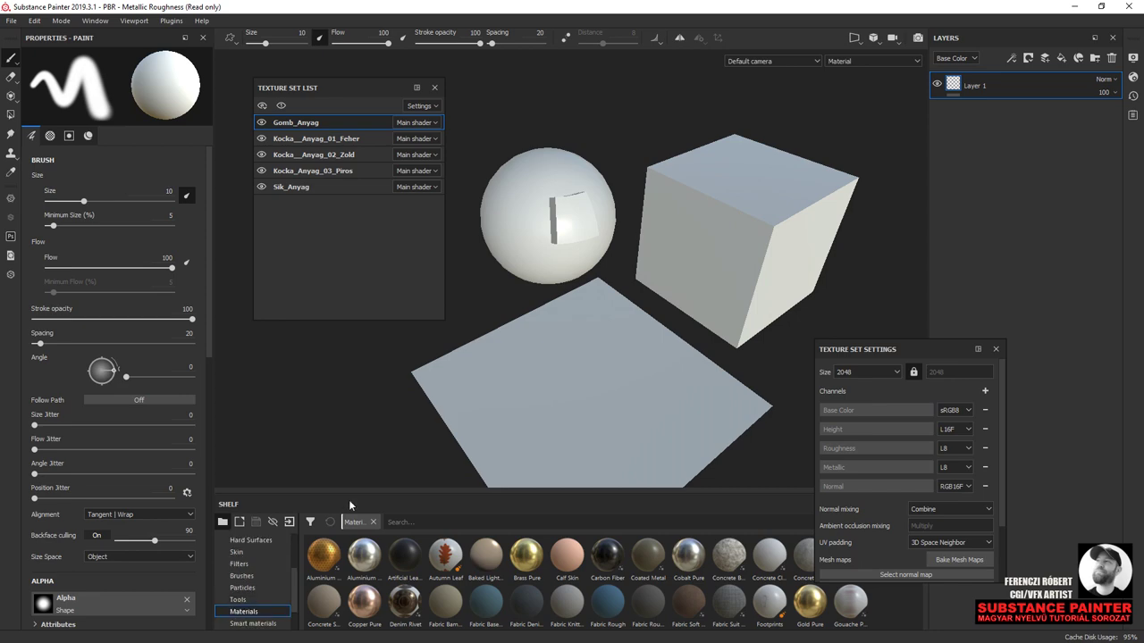
left_click_drag(351, 494, 351, 395)
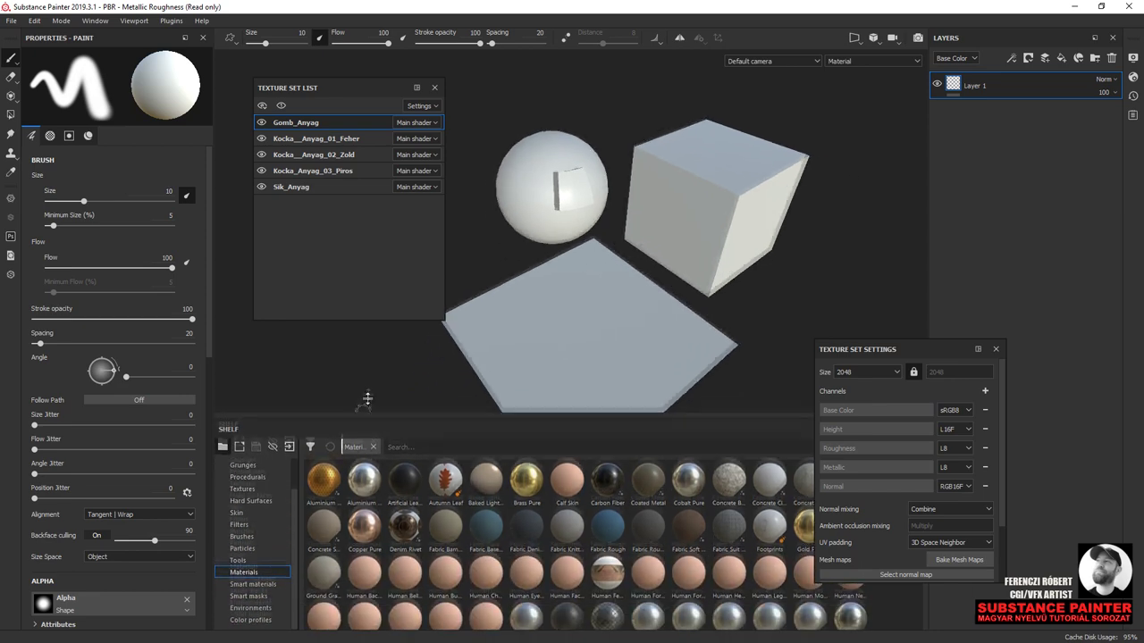
scroll(411, 534, "down", 3)
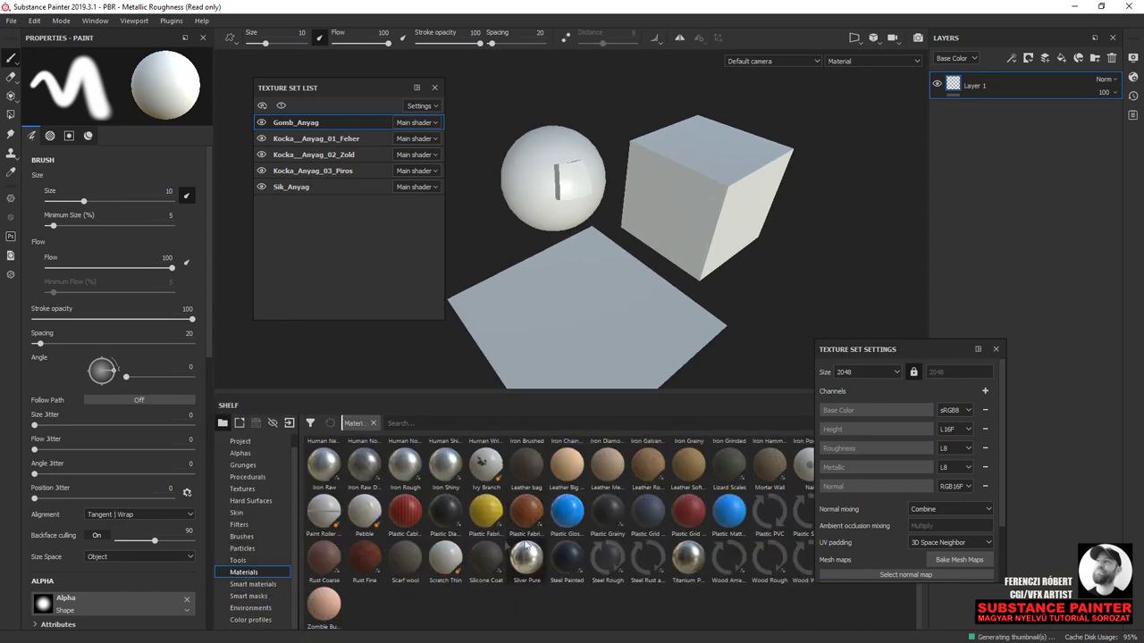
mouse_move(404, 520)
left_mouse_down()
mouse_move(520, 316)
mouse_move(557, 211)
left_mouse_up()
scroll(595, 256, "up", 3)
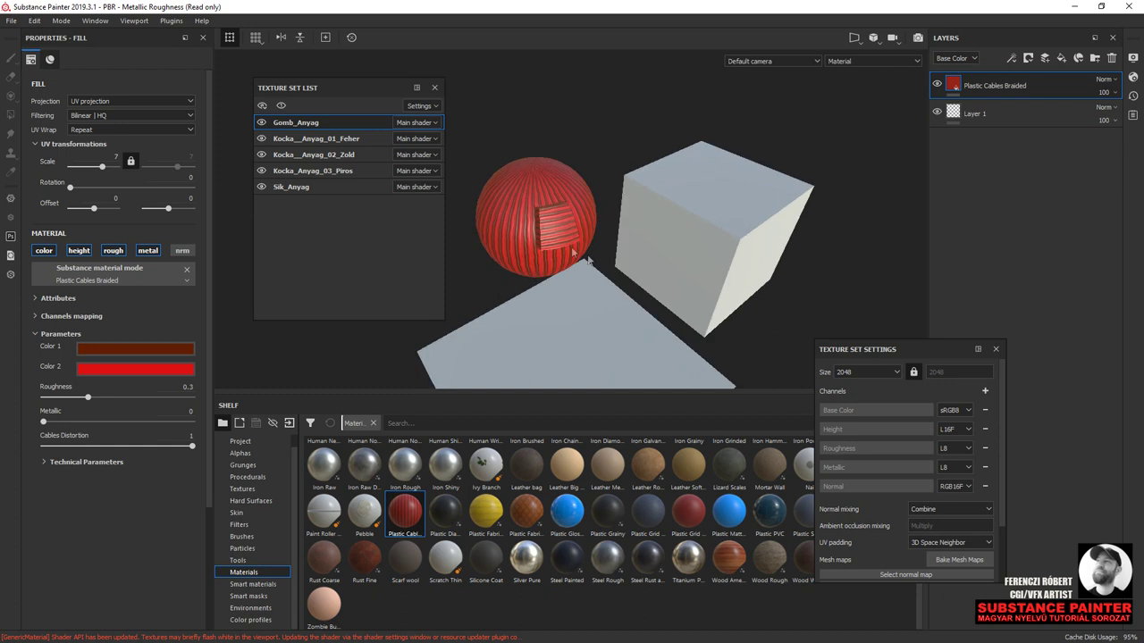
left_click_drag(592, 241, 625, 223, "alt")
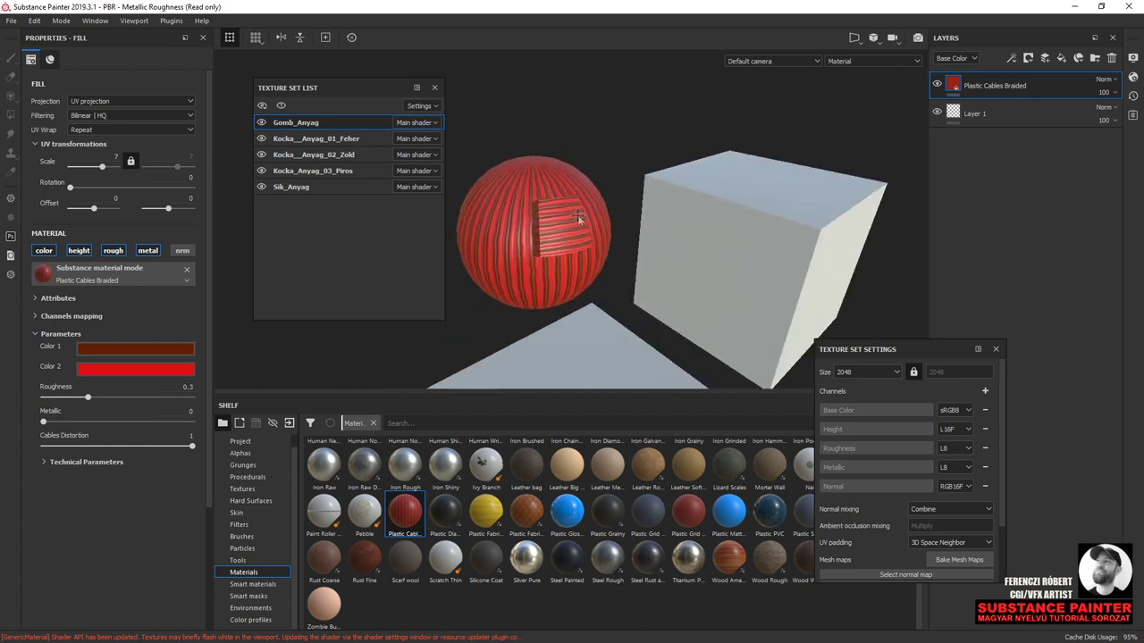
scroll(718, 248, "up", 3)
scroll(585, 229, "up", 1)
scroll(590, 224, "up", 2)
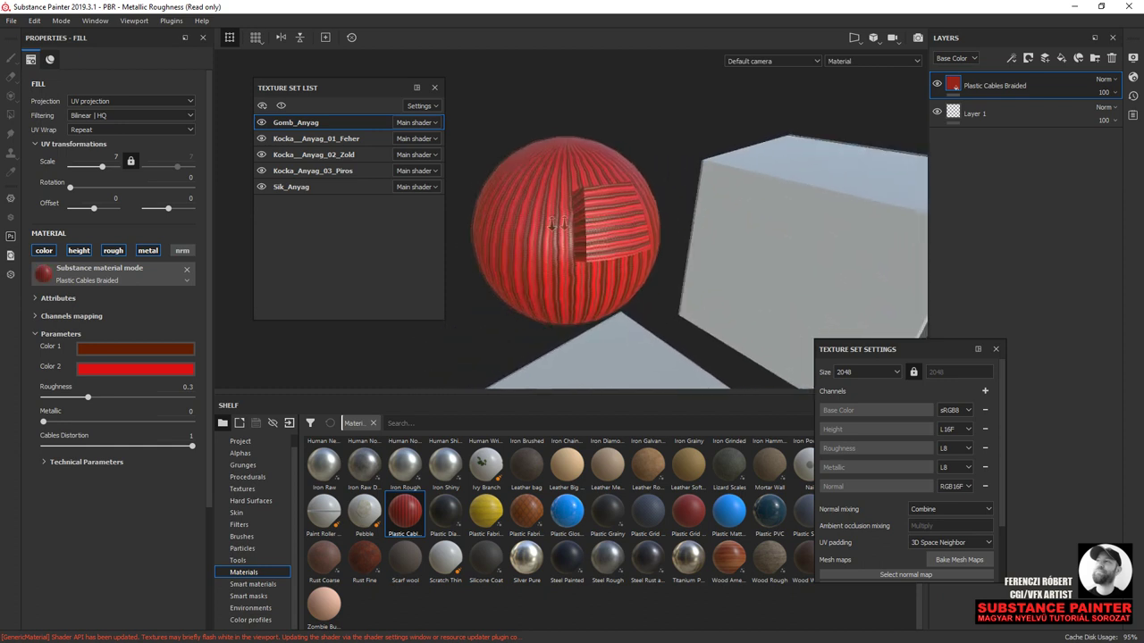
scroll(592, 220, "down", 1)
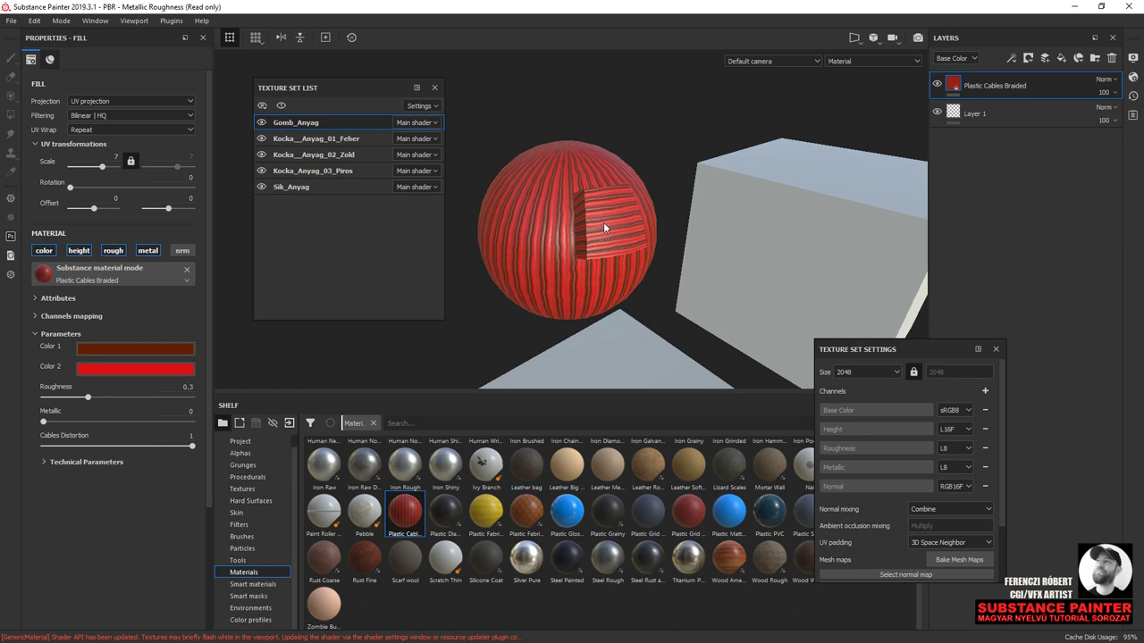
left_click_drag(602, 224, 582, 231, "alt")
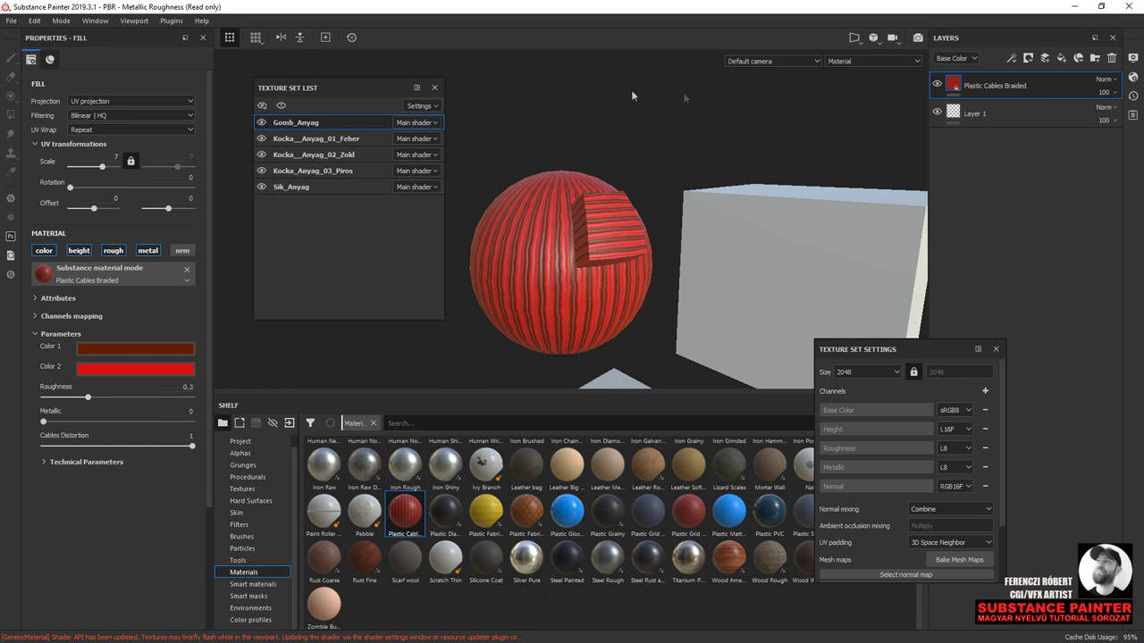
left_click(344, 141)
left_click(342, 157)
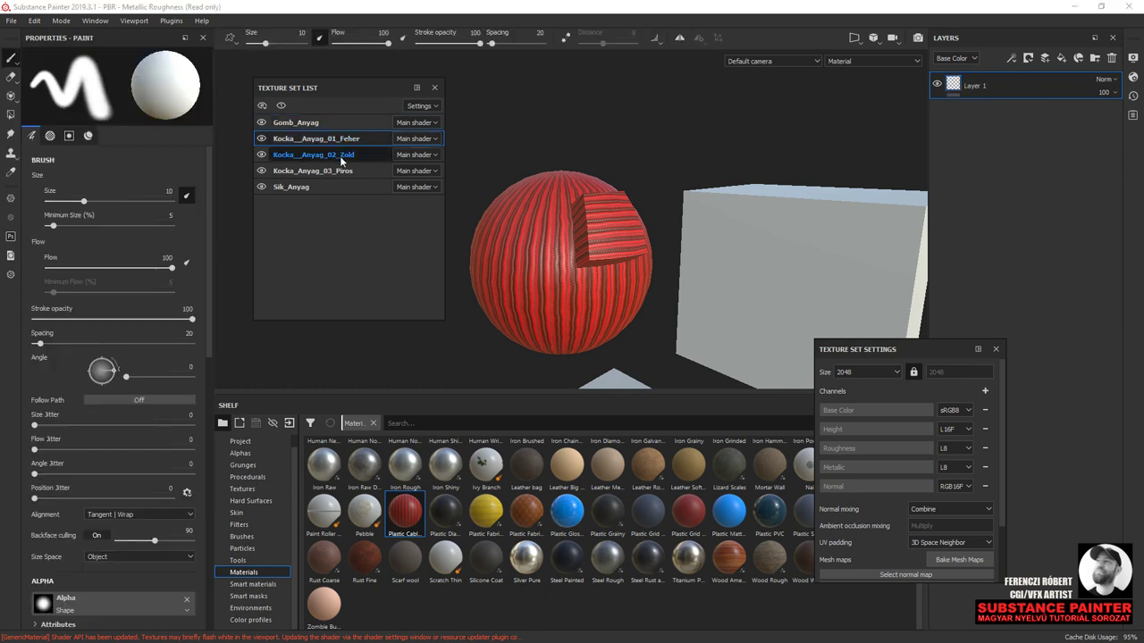
left_click(336, 170)
left_click(320, 187)
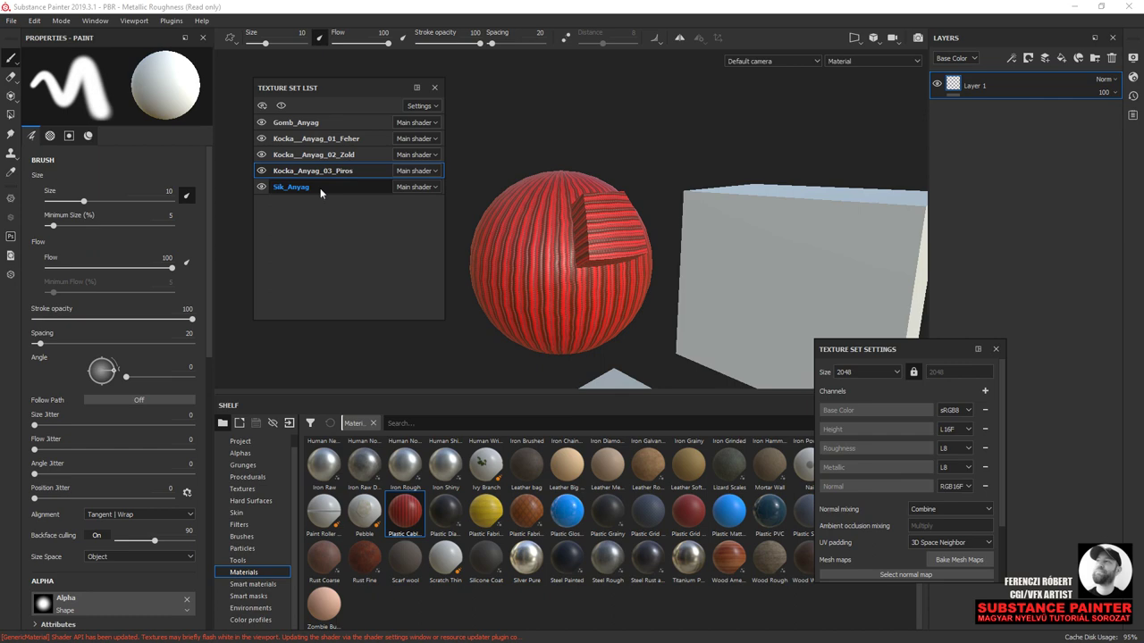
left_click(317, 122)
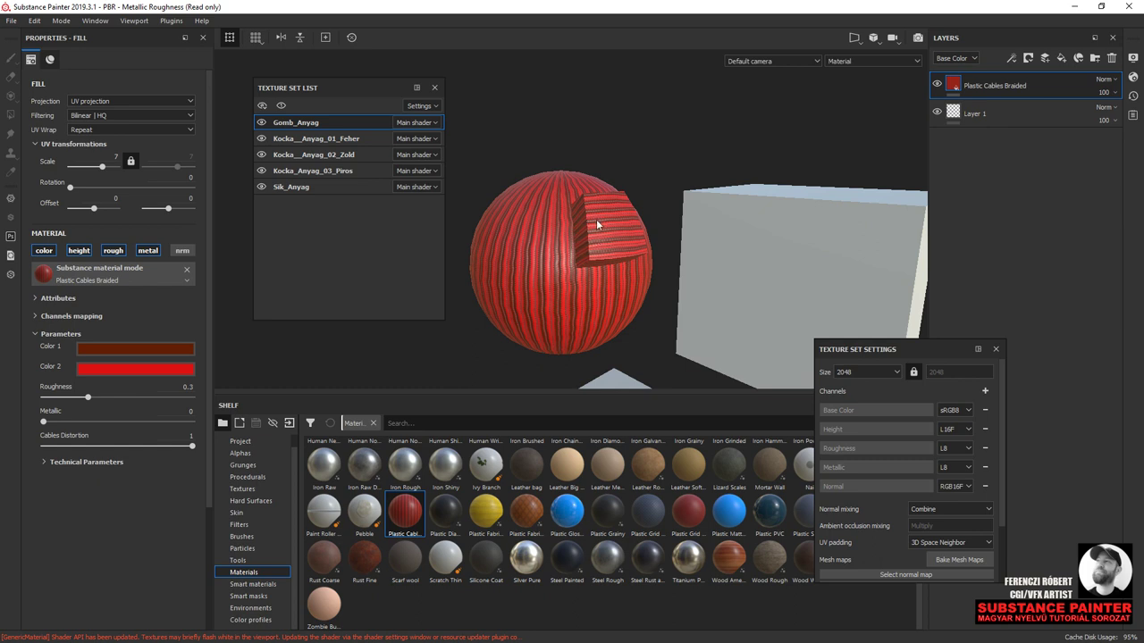
left_click(298, 122)
left_click(311, 142)
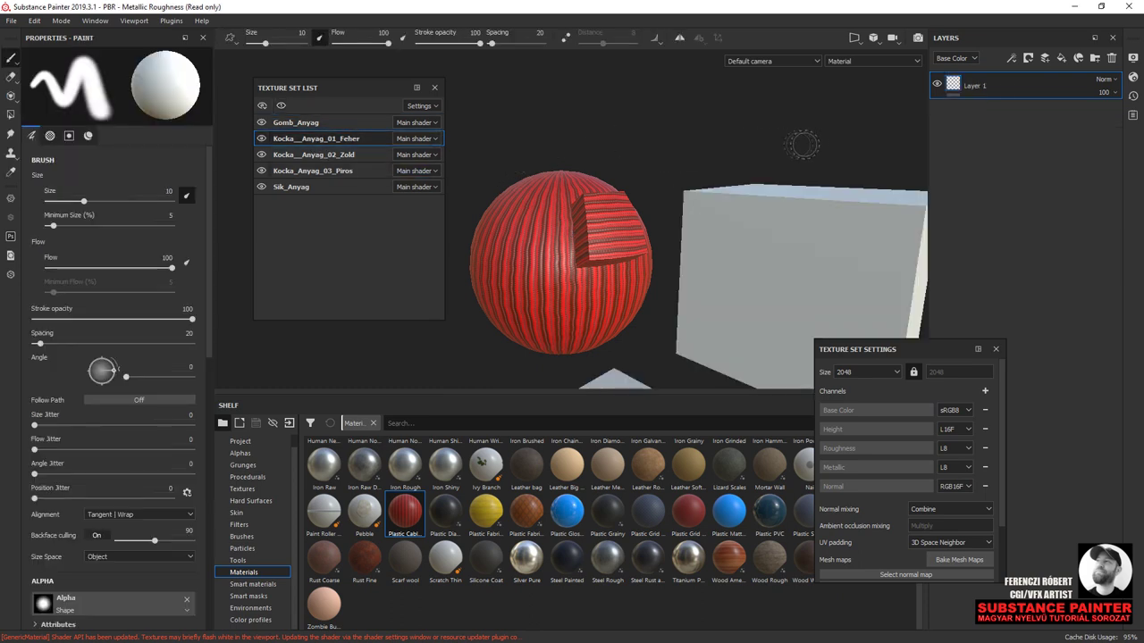
mouse_move(771, 255)
left_mouse_down("alt")
mouse_move(566, 153)
mouse_move(644, 214)
mouse_move(659, 250)
left_mouse_up("alt")
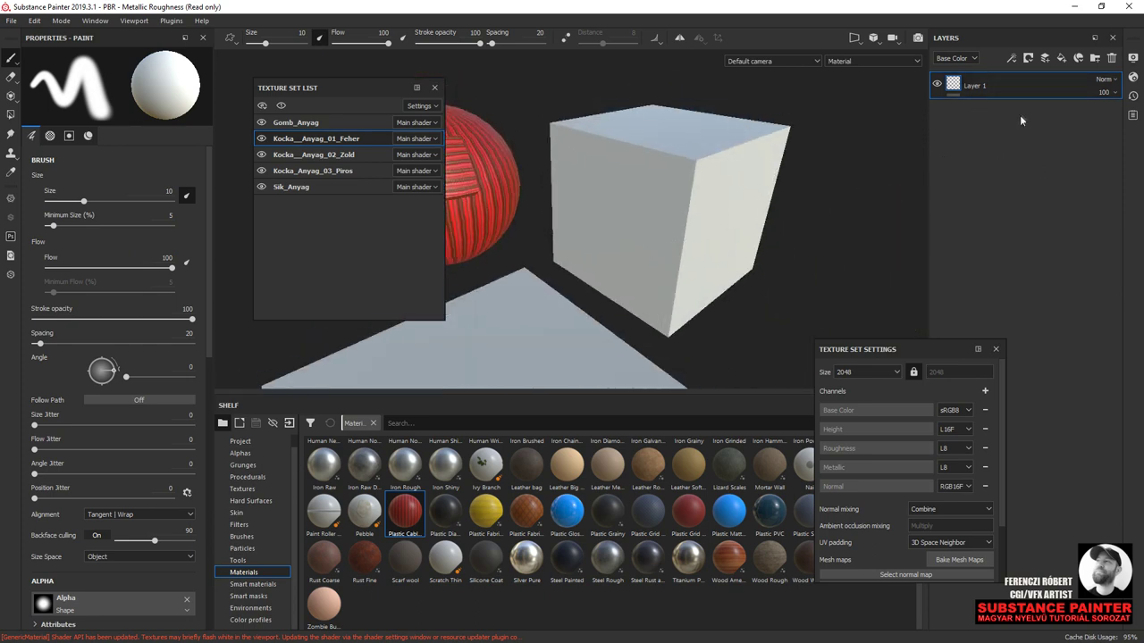
mouse_move(760, 190)
left_mouse_down("alt")
mouse_move(585, 184)
mouse_move(689, 206)
mouse_move(673, 168)
mouse_move(701, 205)
mouse_move(727, 191)
mouse_move(707, 205)
mouse_move(669, 199)
left_mouse_up("alt")
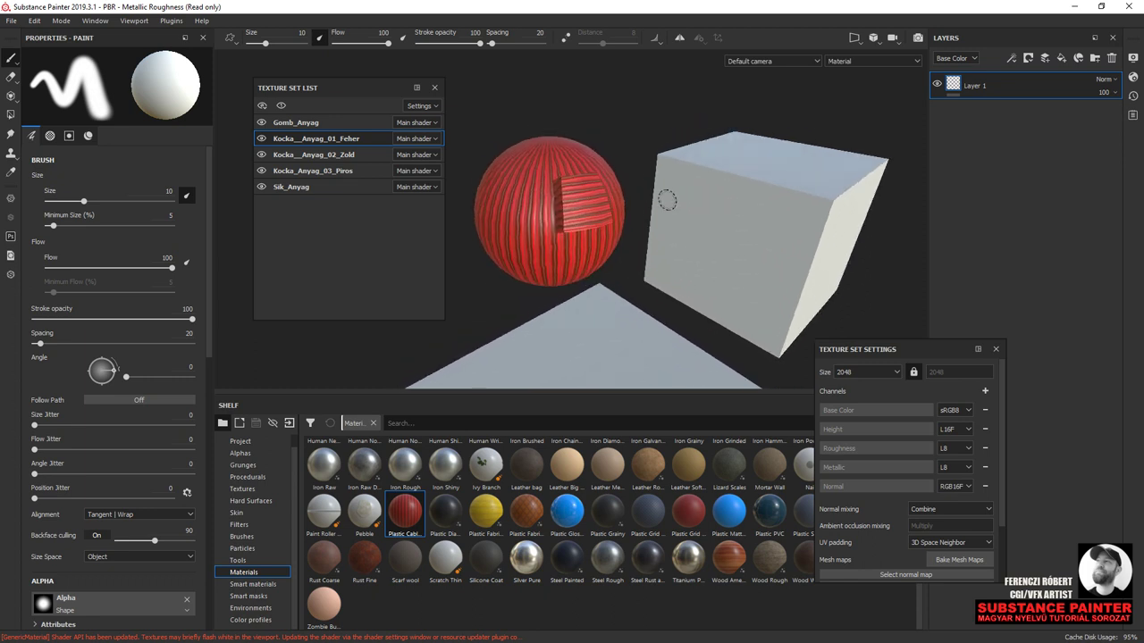
left_click(349, 127)
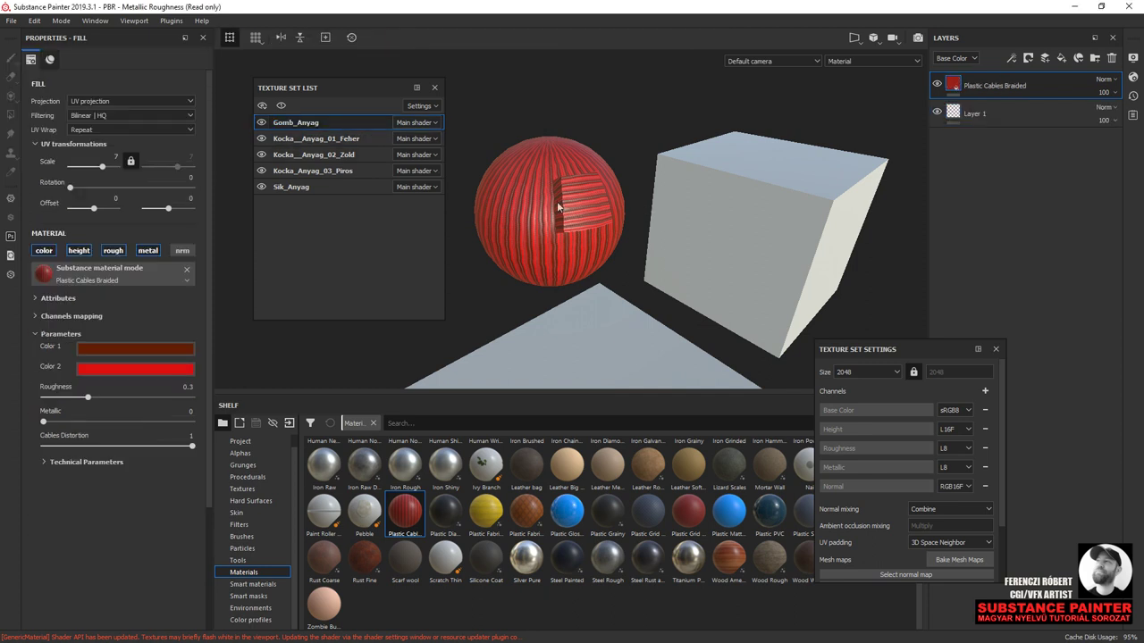
left_click_drag(655, 227, 523, 143, "alt")
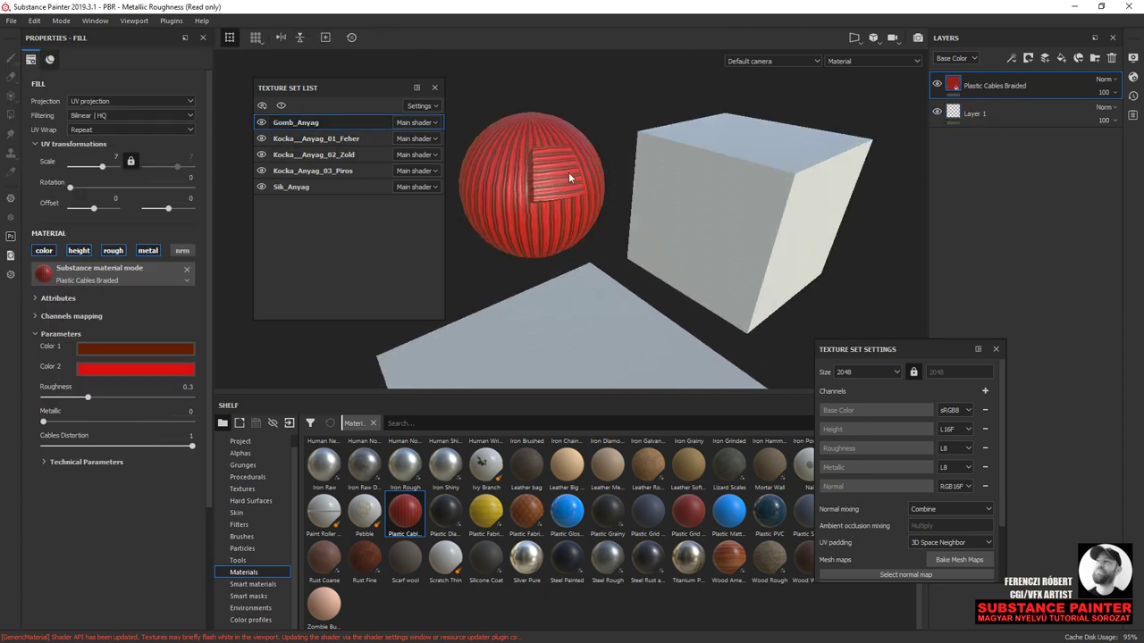
left_click_drag(569, 177, 599, 202, "alt")
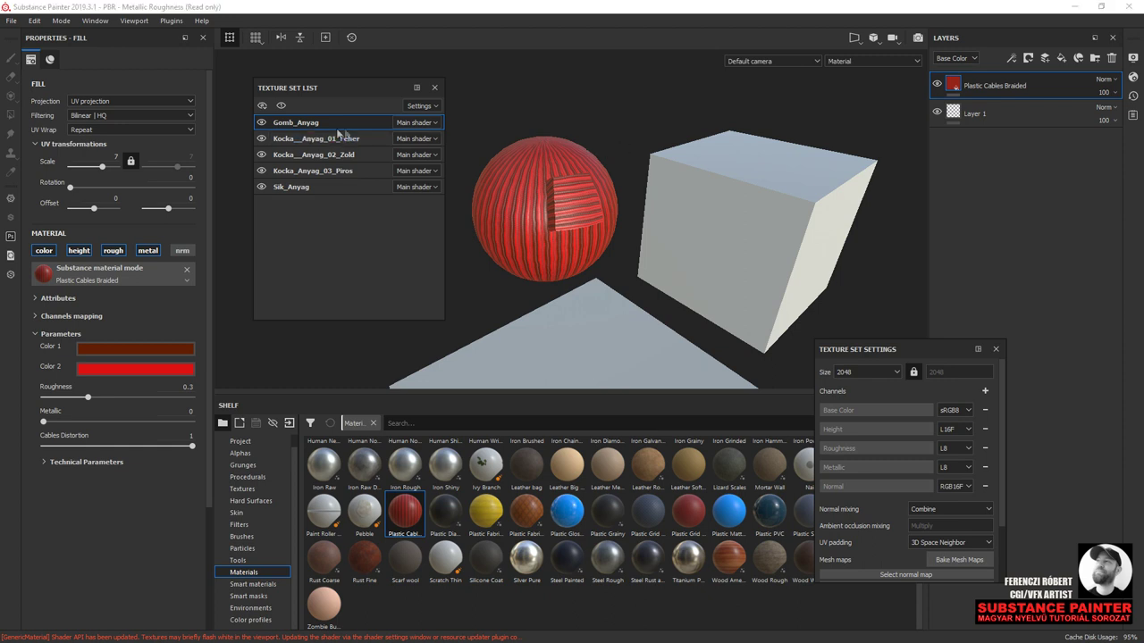
- Move the Texture Set Settings panel up beside the Texture Set List at the top of the viewport
left_click_drag(885, 344, 831, 256)
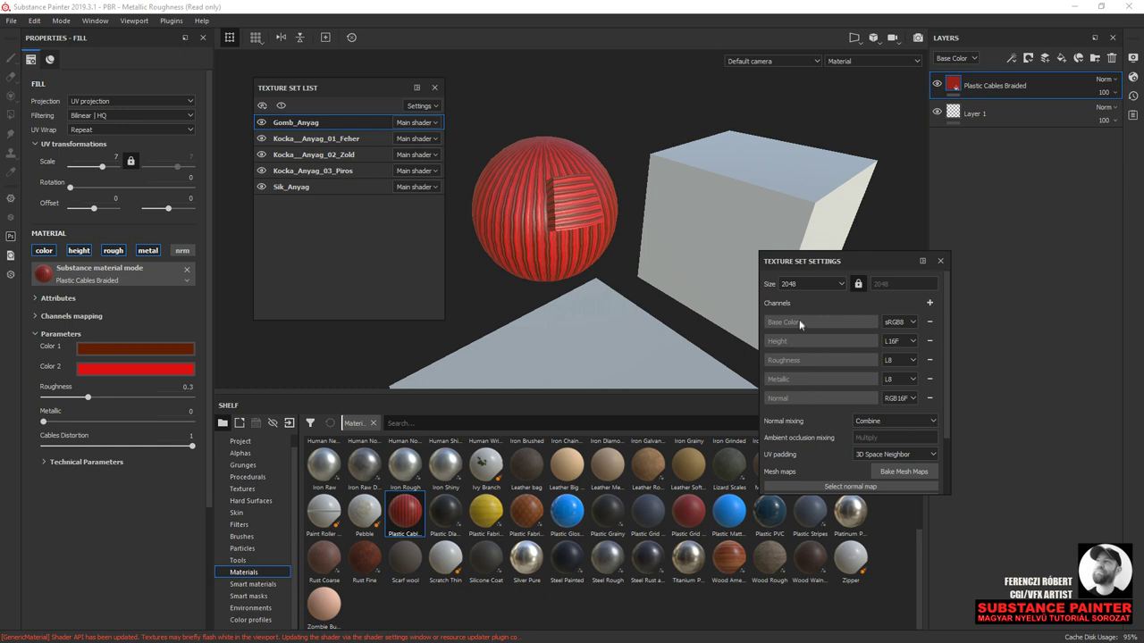
left_click_drag(815, 266, 826, 261)
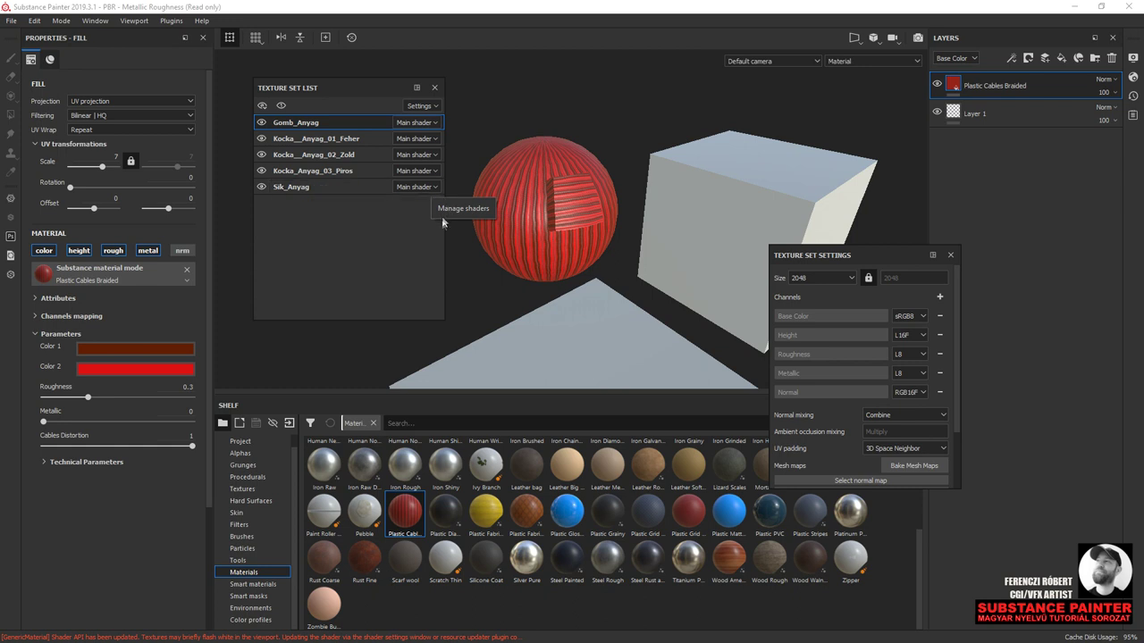
left_click_drag(865, 265, 670, 92)
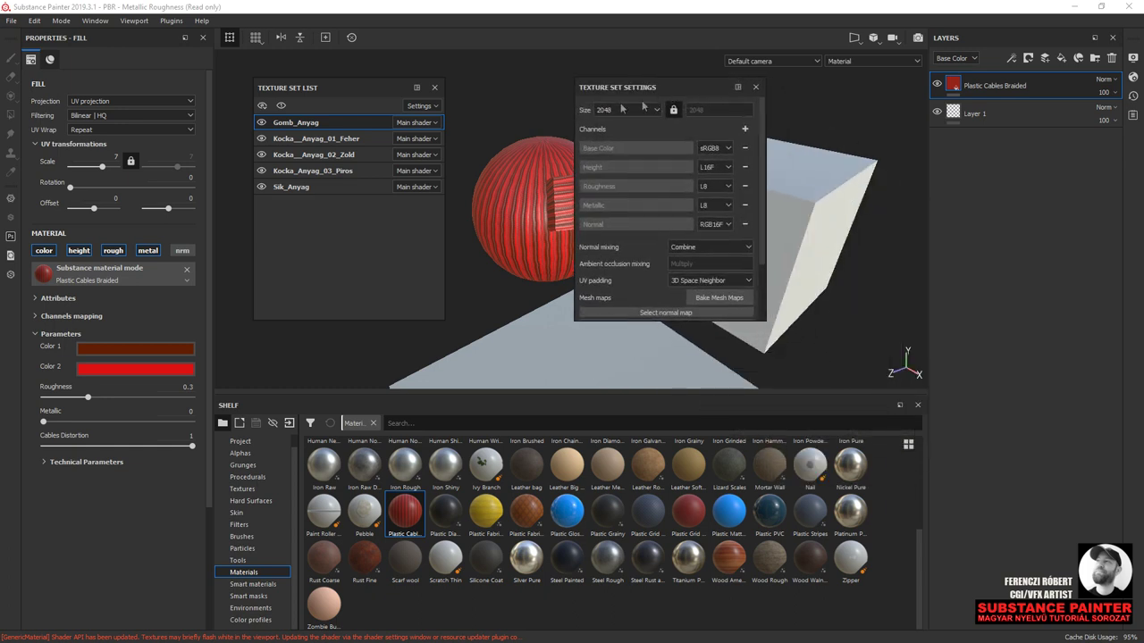
left_click_drag(338, 93, 365, 100)
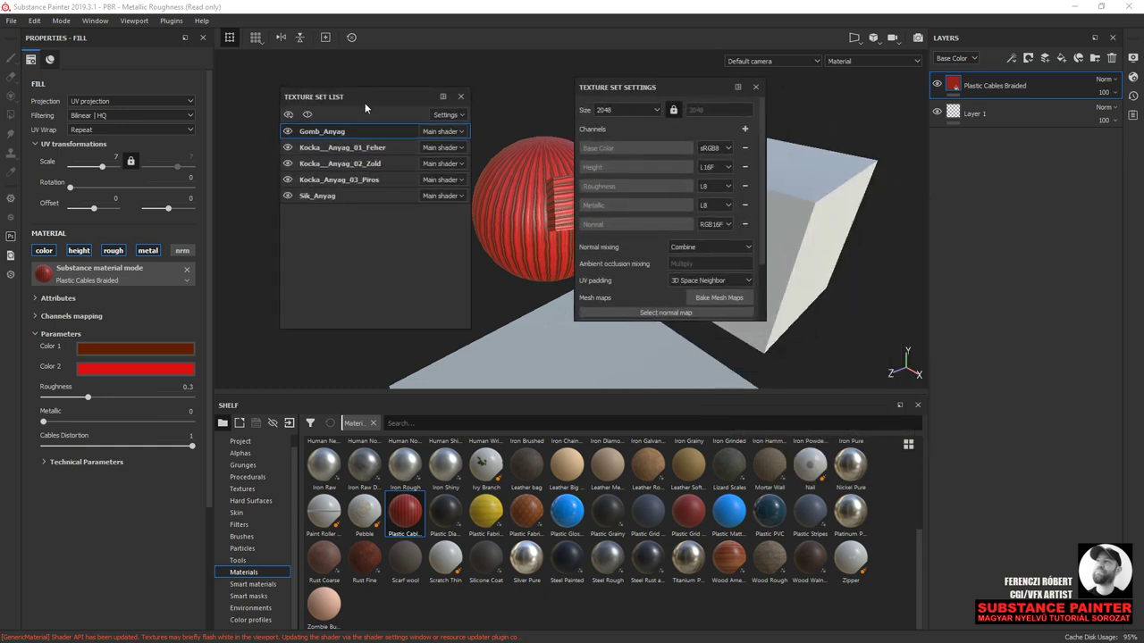
left_click_drag(645, 92, 699, 93)
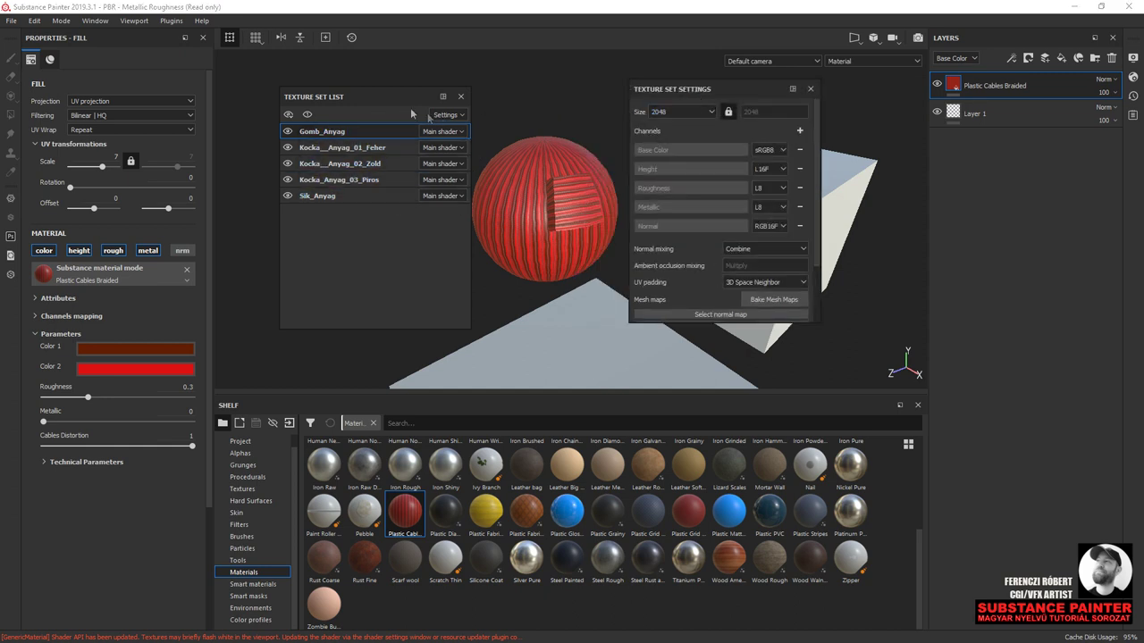
- Delete the Plastic Cables Braided fill layer from the Gomb_Anyag texture set
left_click(341, 145)
left_click(337, 132)
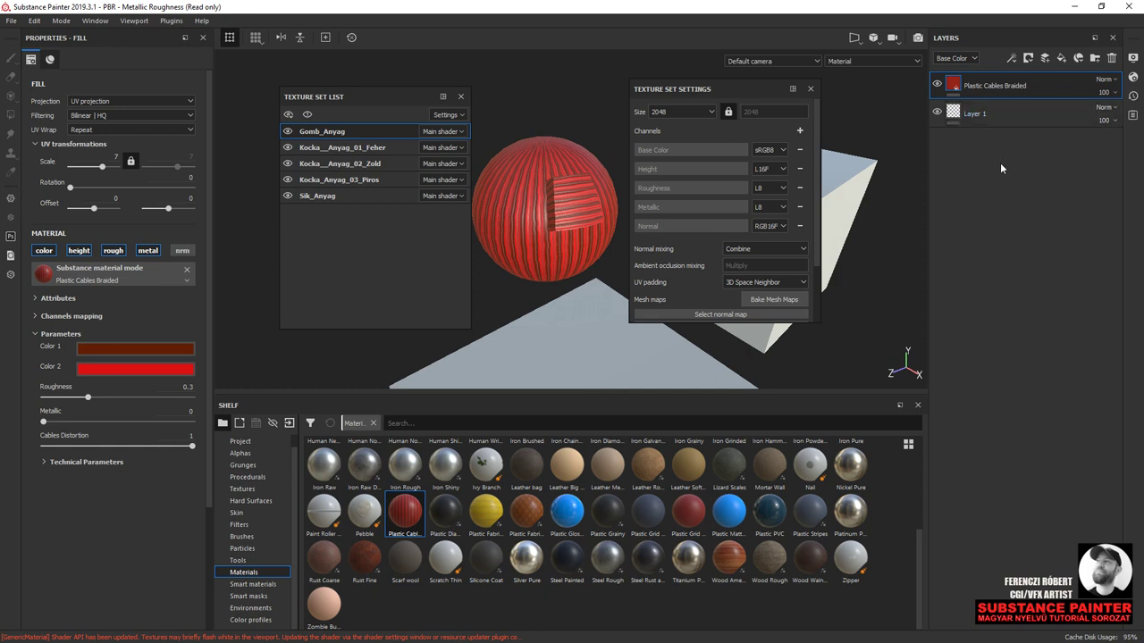
left_click(1112, 57)
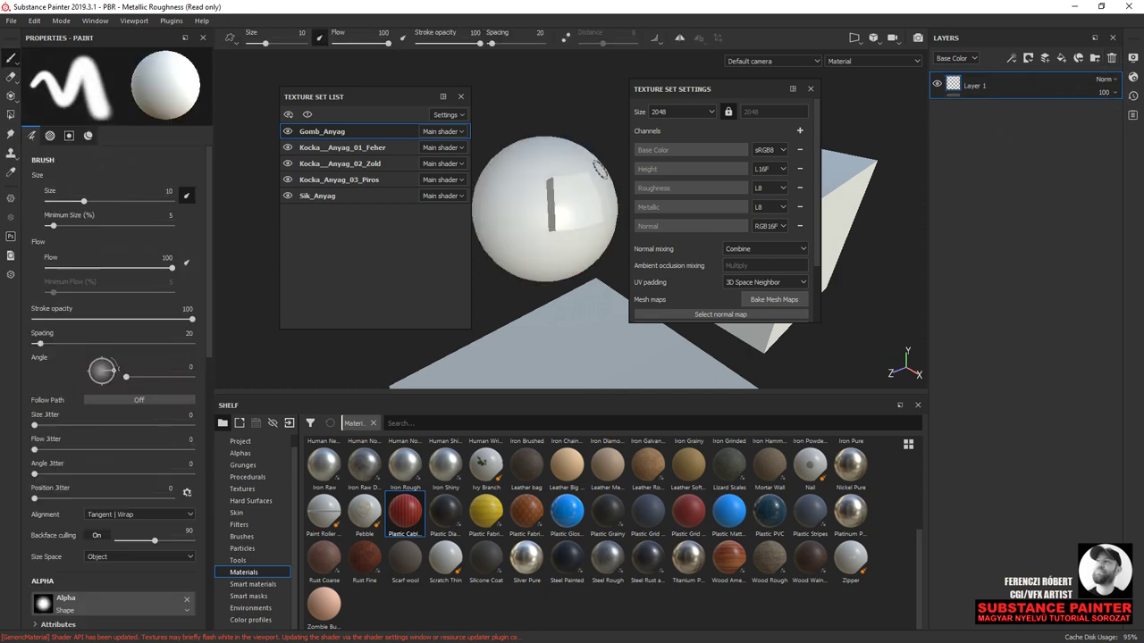
- Fine-tune the Texture Set Settings panel's position next to the Texture Set List
left_click_drag(715, 91, 764, 96)
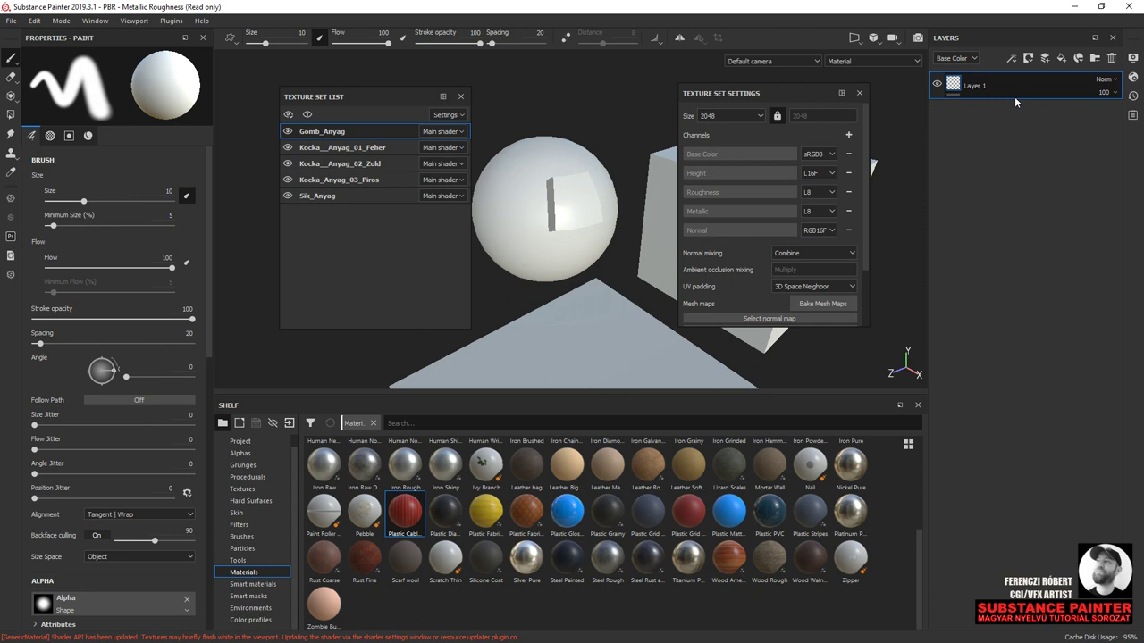
left_click_drag(799, 93, 771, 93)
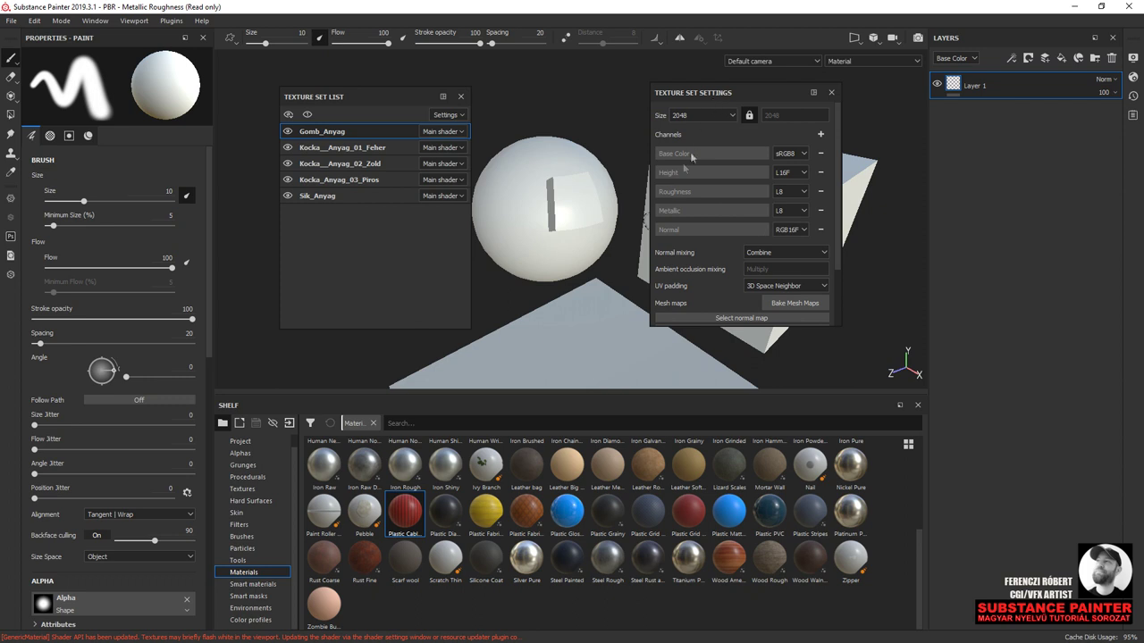
- Remove the Normal and Height channels from the Gomb_Anyag texture set
left_click(347, 161)
left_click(350, 130)
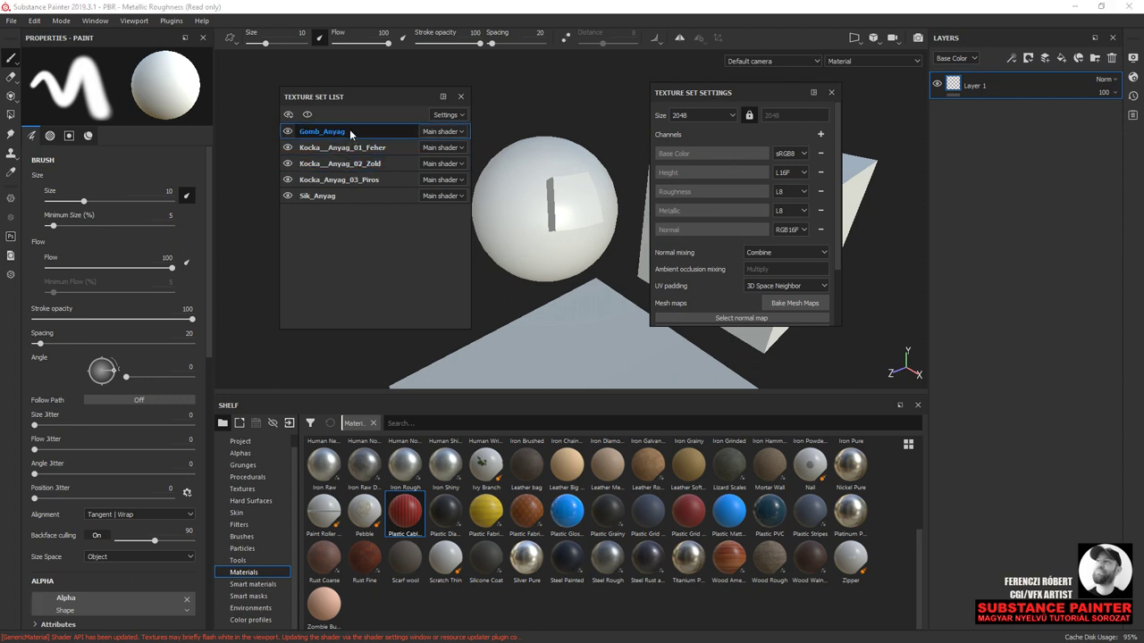
left_click(334, 196)
left_click(338, 131)
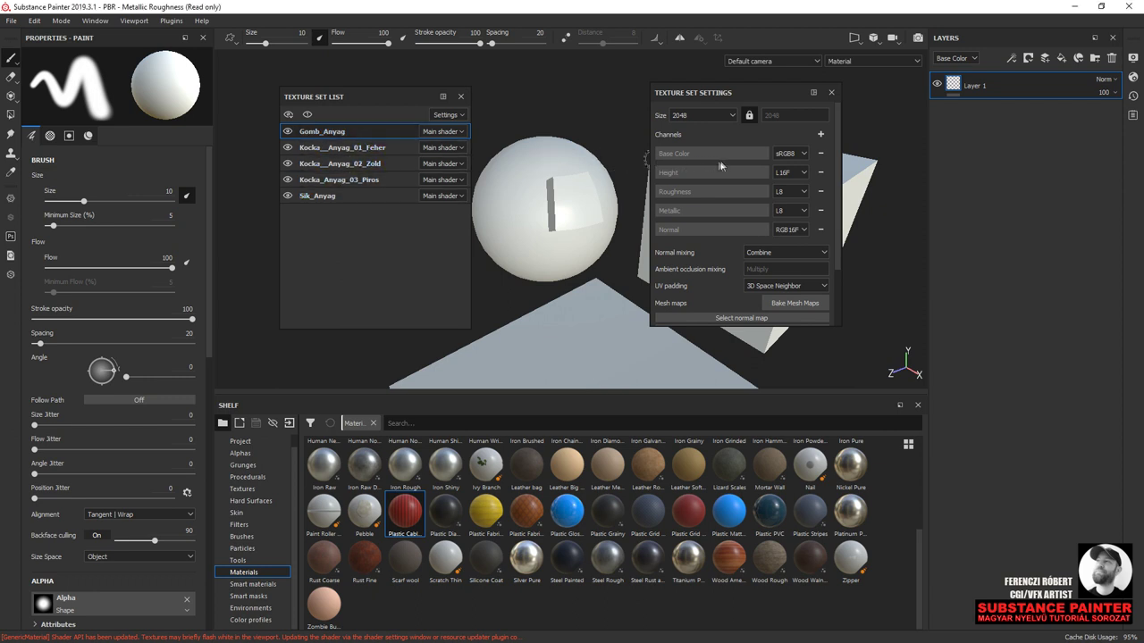
left_click(821, 230)
left_click(820, 172)
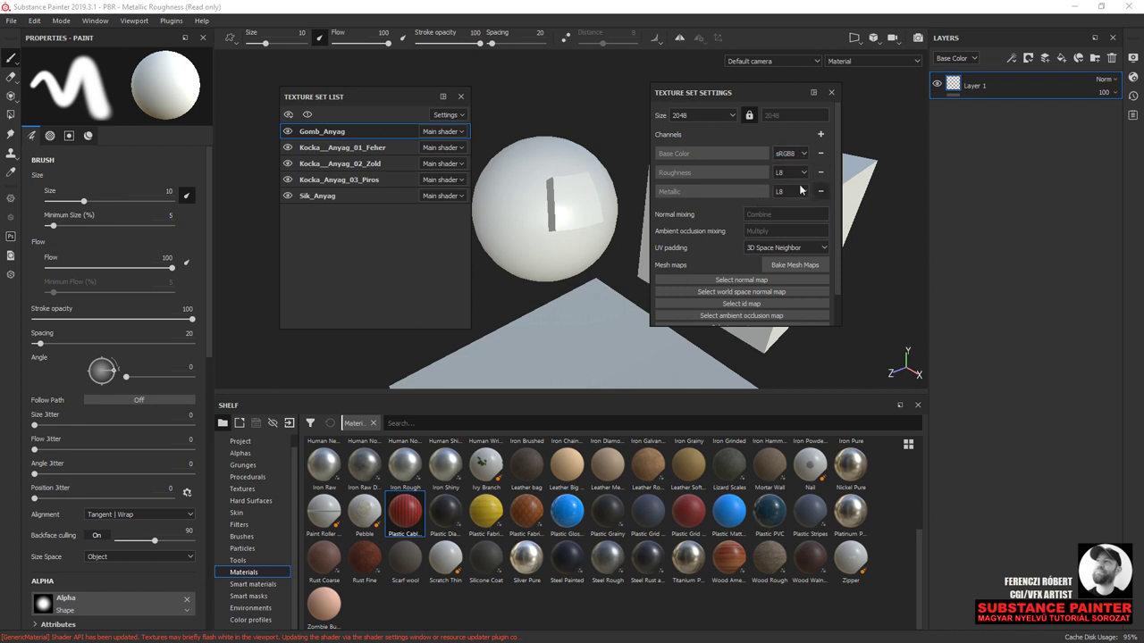
- Add an Emissive channel to the Kocka_Anyag_03_Piros texture set, then return to Gomb_Anyag
left_click(340, 166)
left_click(338, 180)
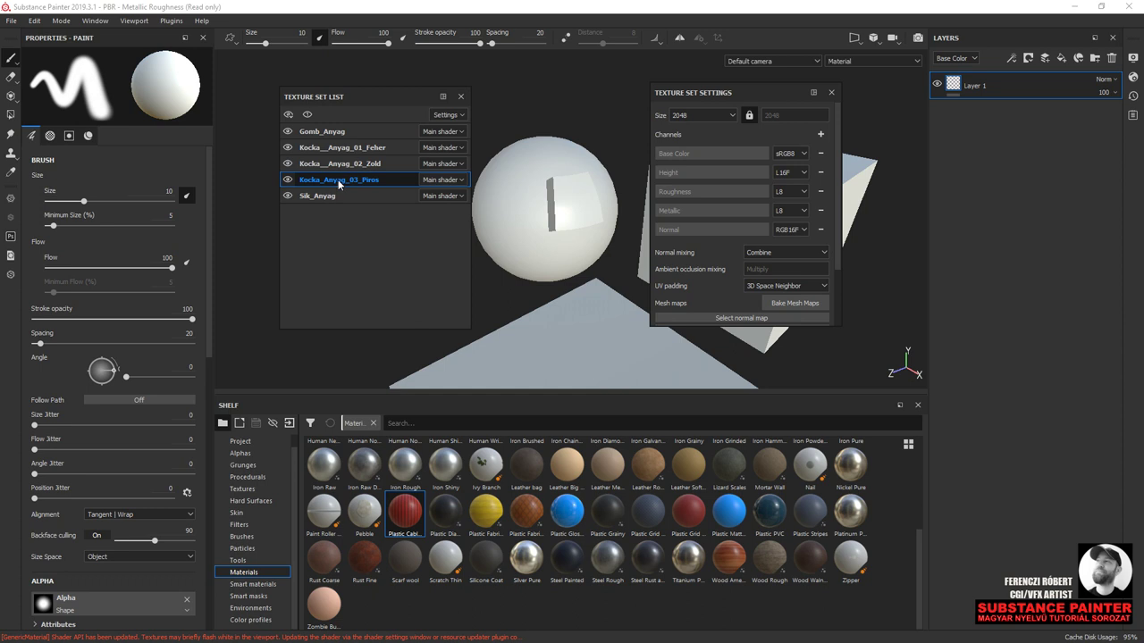
left_click(819, 134)
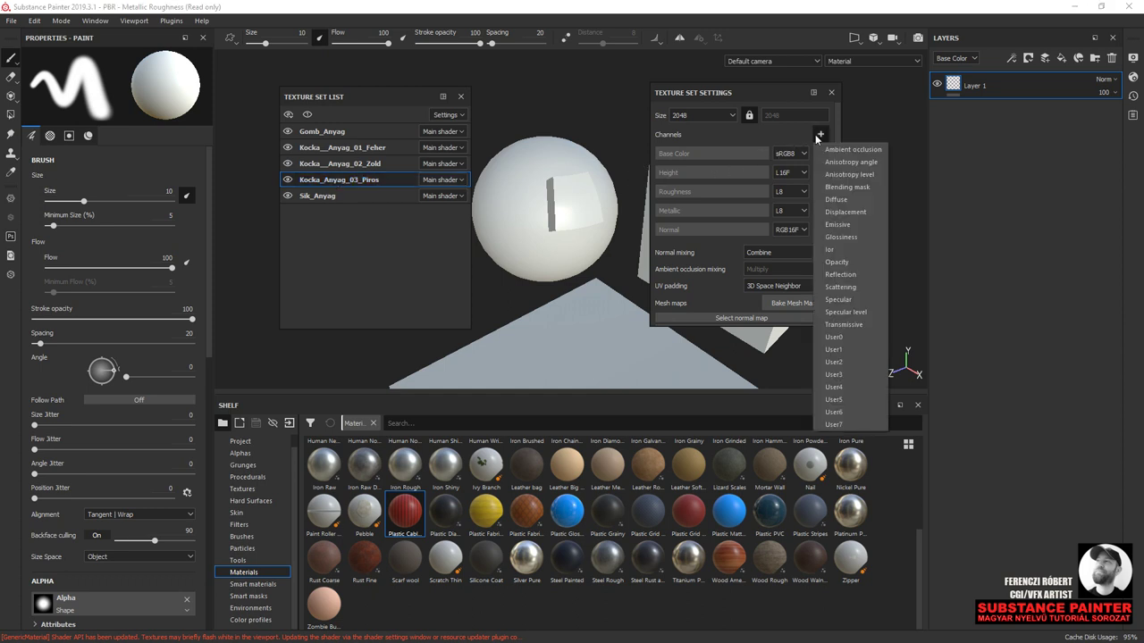
left_click(841, 224)
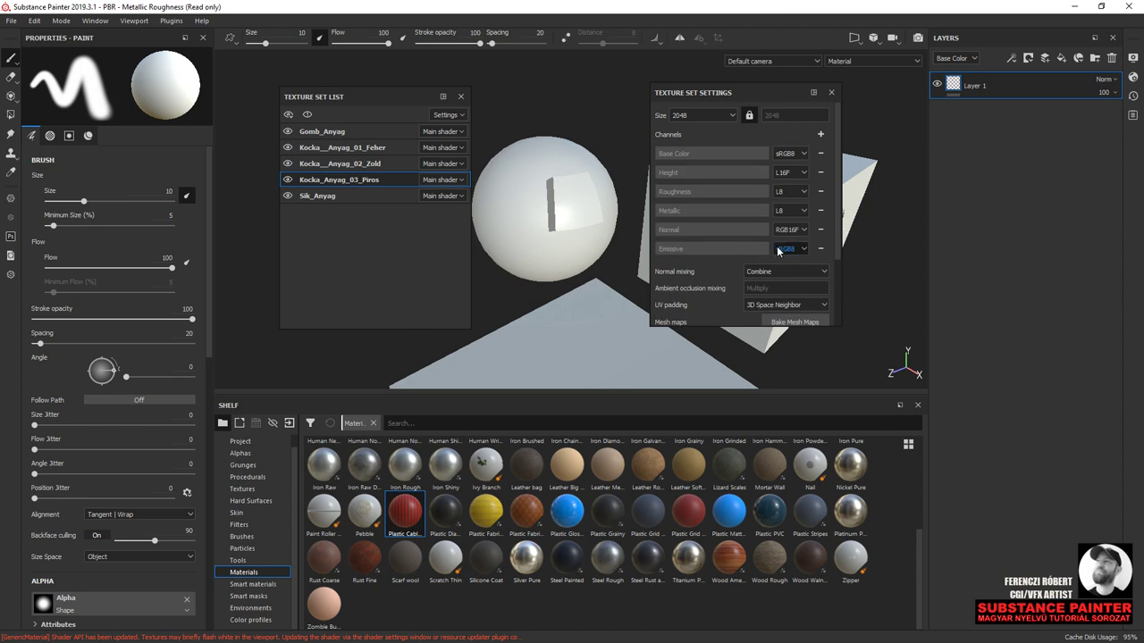
left_click(357, 135)
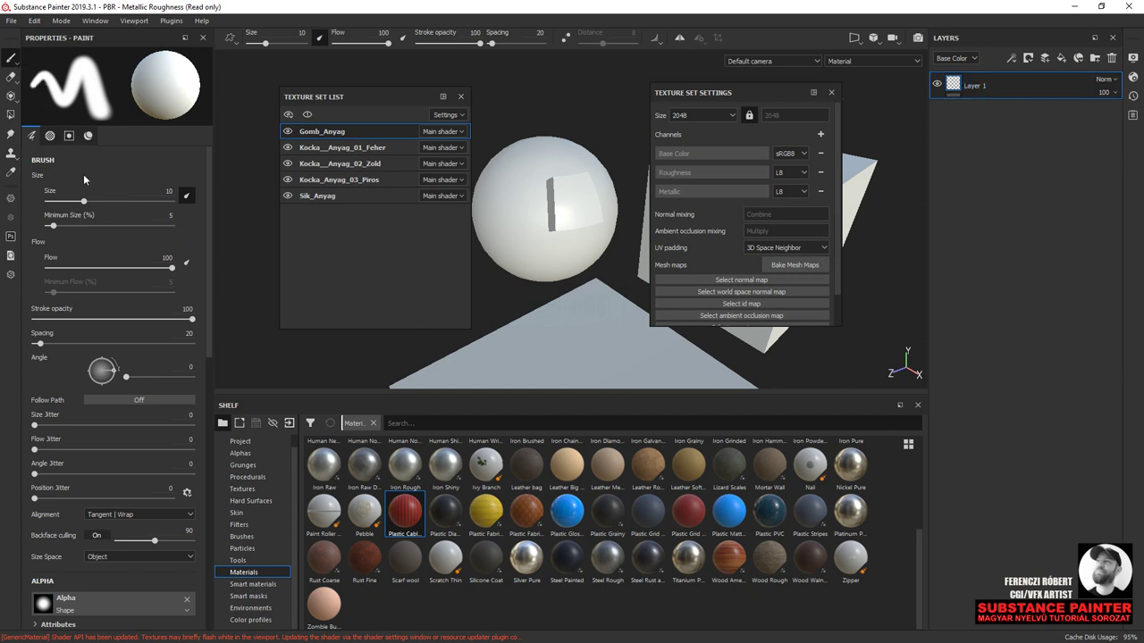
- Paint a white stroke (roughness 0.3, metallic 0) down the front of the sphere
scroll(100, 206, "down", 1)
scroll(100, 210, "down", 3)
scroll(100, 210, "down", 2)
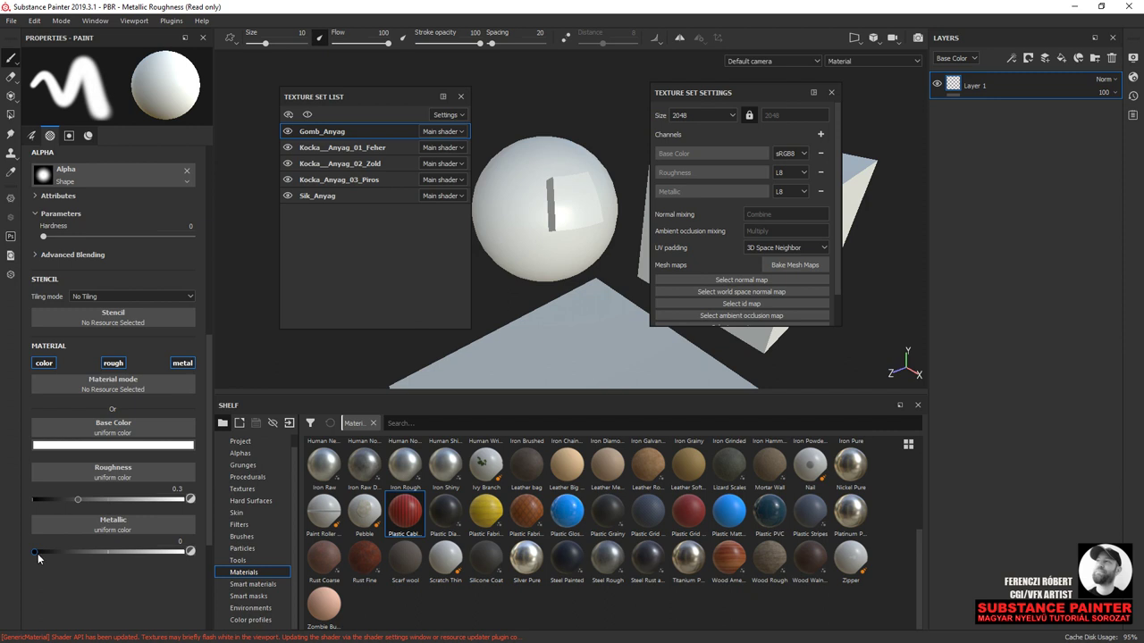
left_click_drag(523, 195, 520, 233)
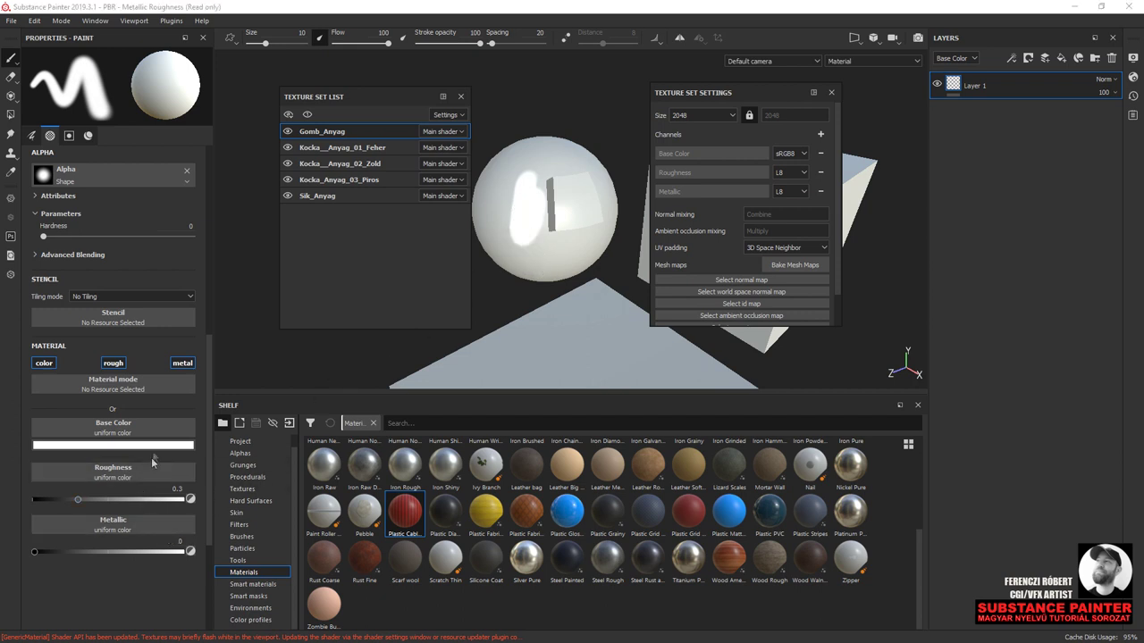
left_click(876, 63)
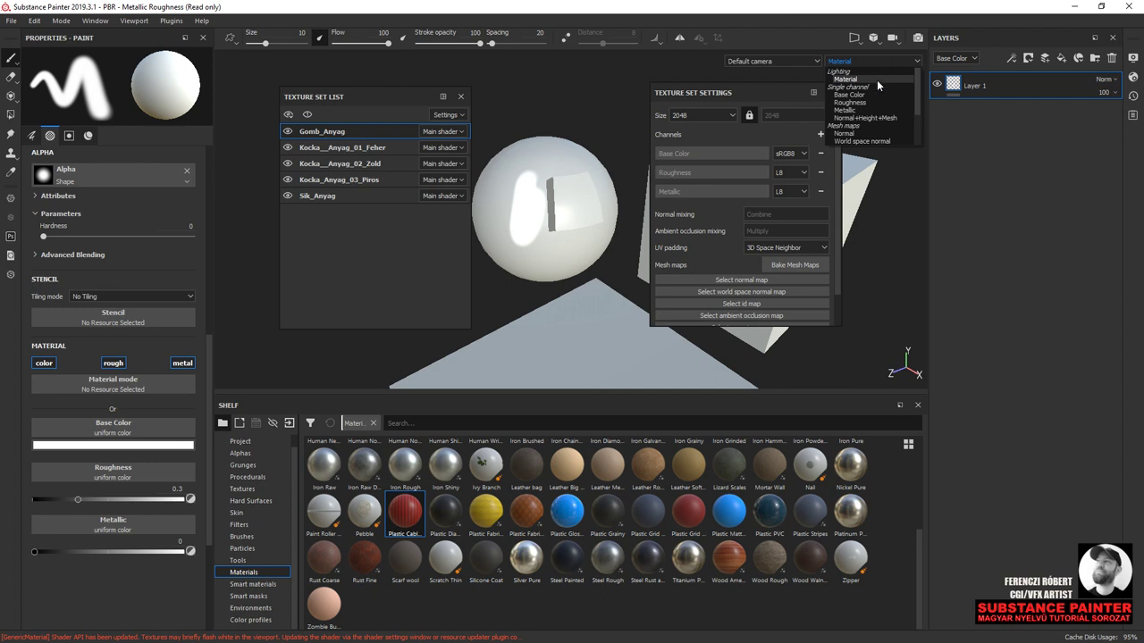
left_click(868, 93)
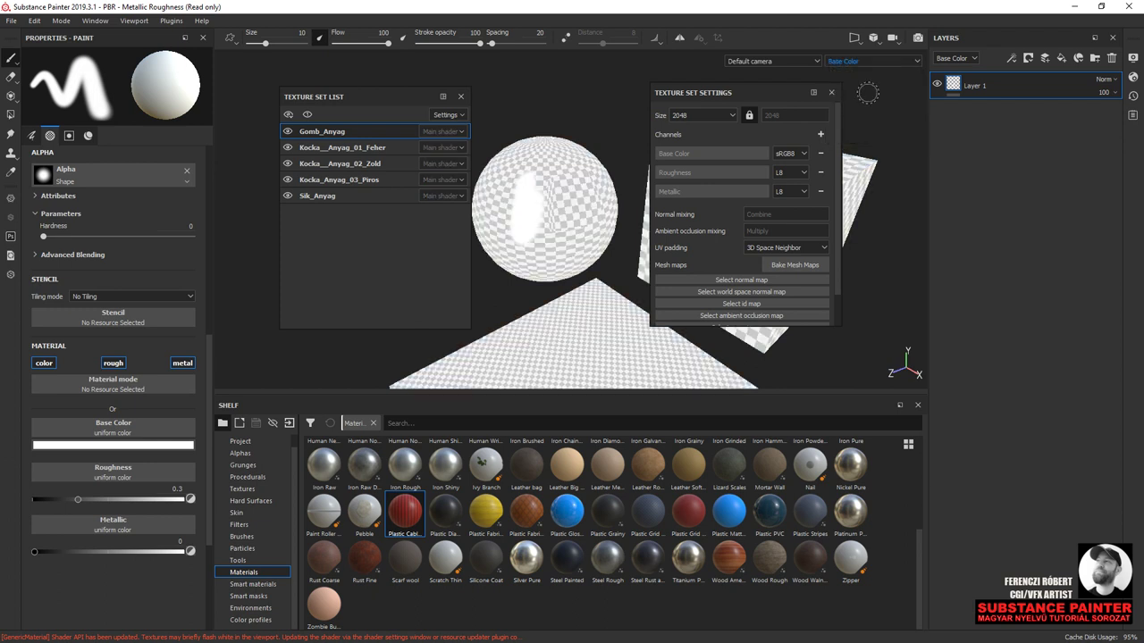
left_click(880, 61)
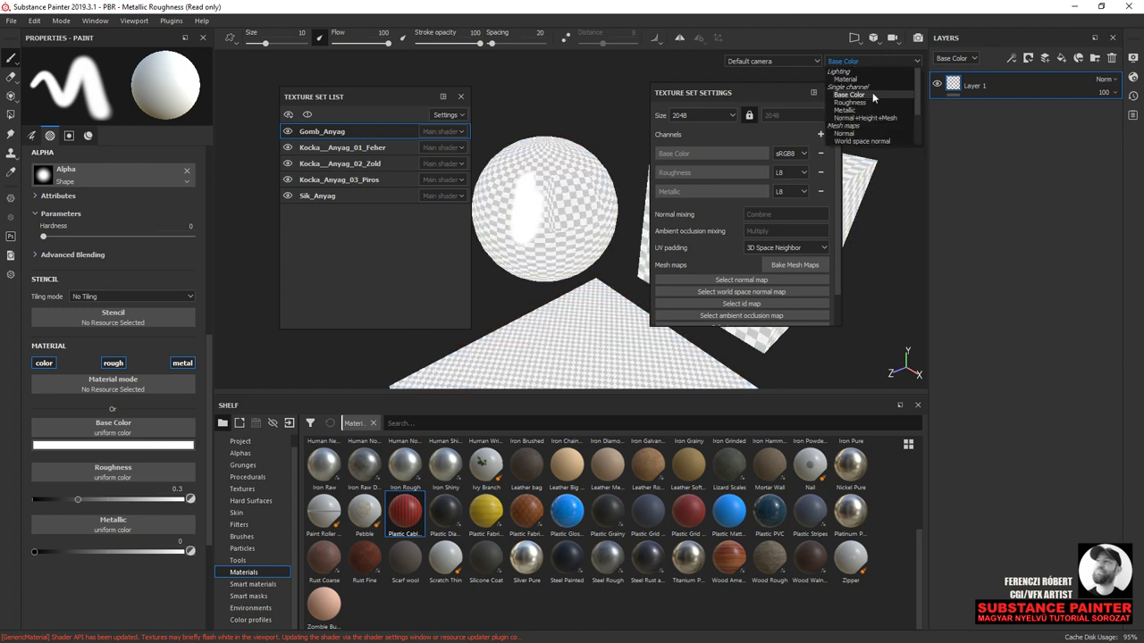
left_click(869, 106)
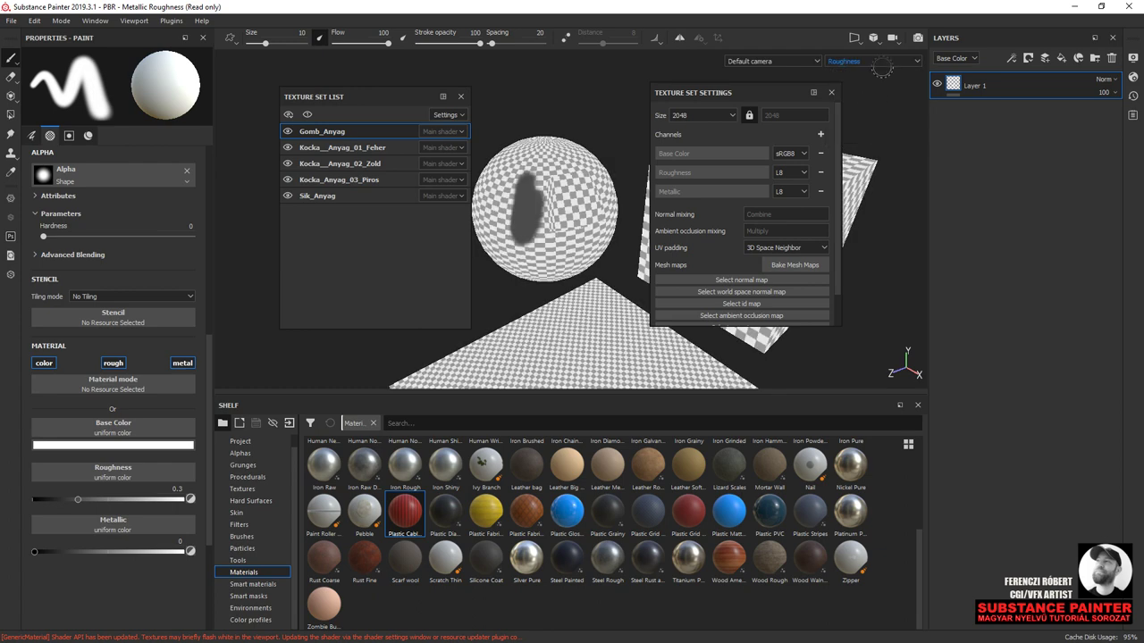
left_click(876, 61)
left_click(873, 110)
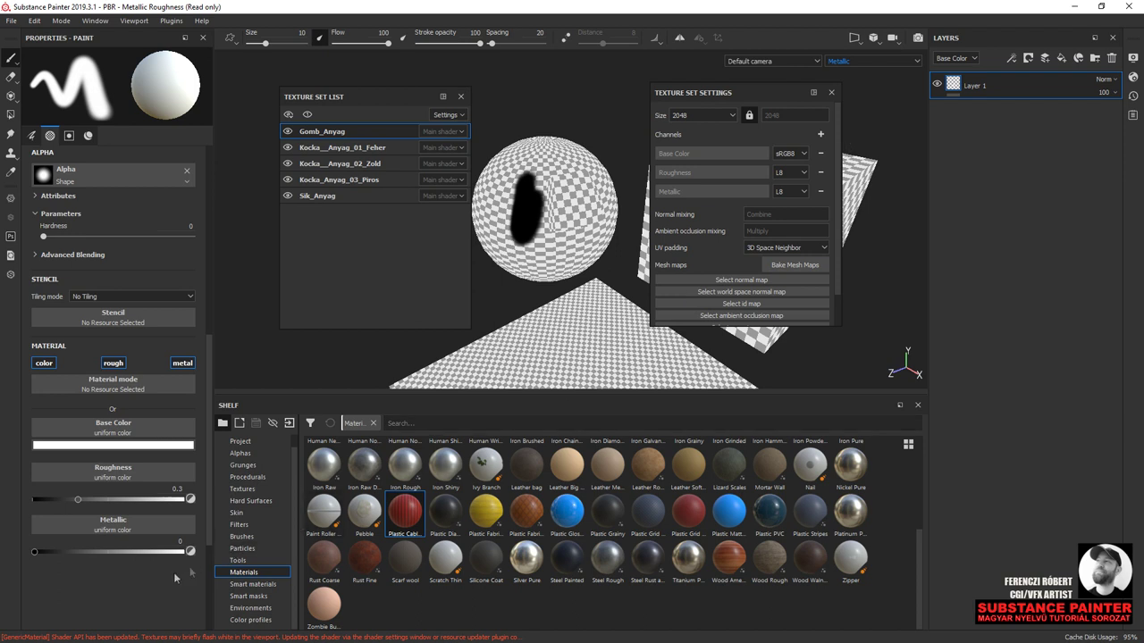
left_click(863, 61)
left_click(865, 78)
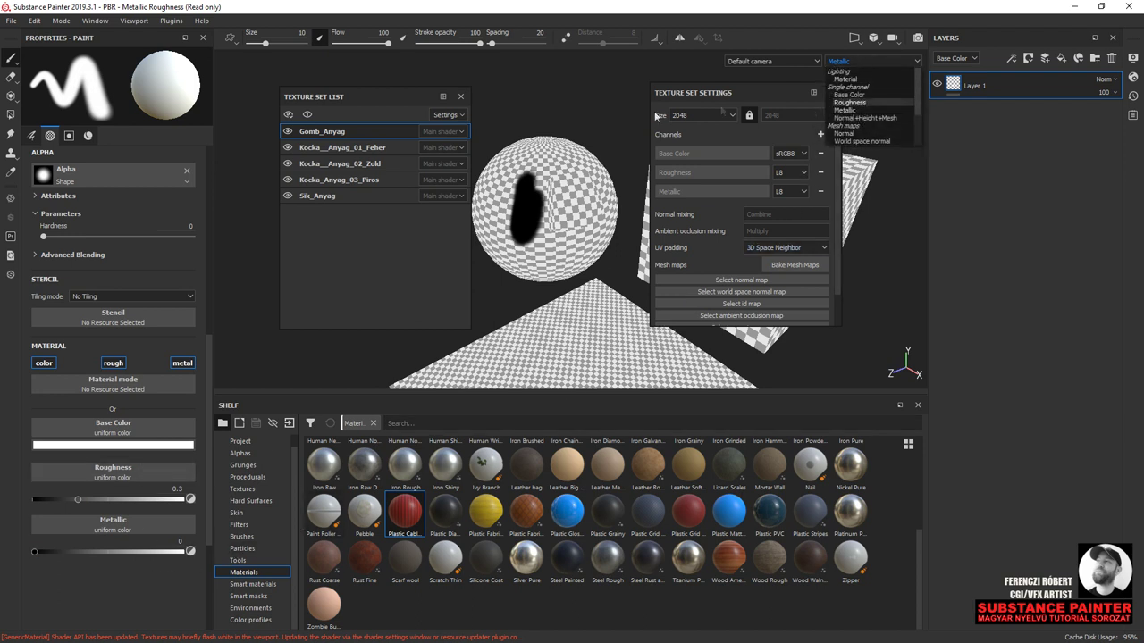
key("c")
key("c")
key("c")
key("c")
key("c")
key("c")
key("c")
key("c")
key("c")
key("c")
key("c")
key("c")
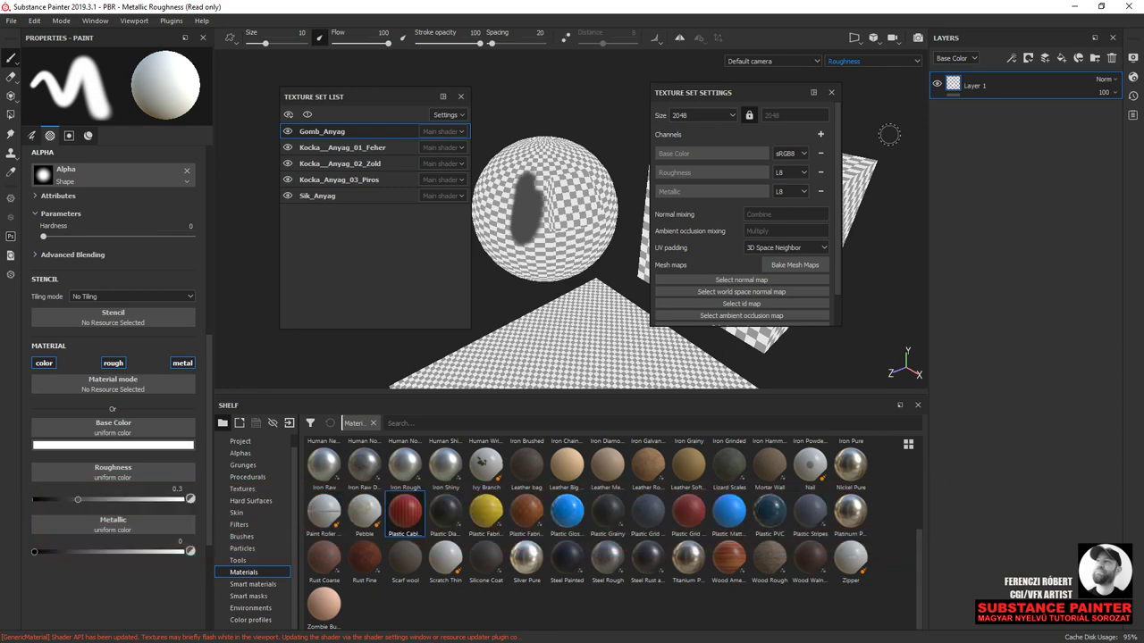
key("m")
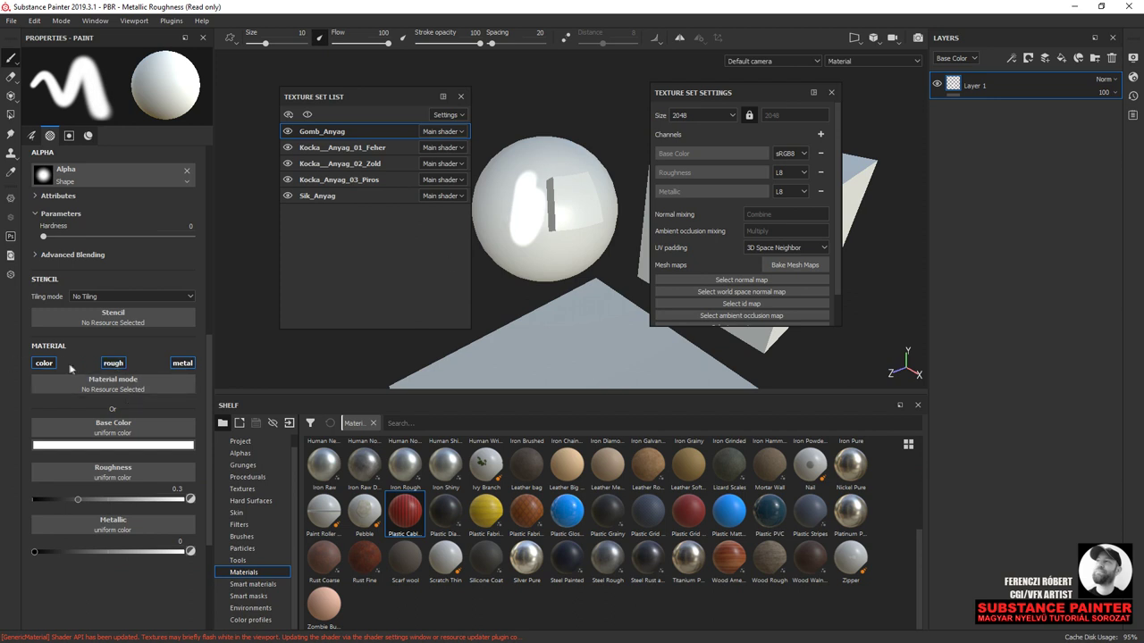
left_click(113, 364)
- Turn off metallic painting, set the brush colour to pure red, and paint a stroke on the sphere
left_click(179, 363)
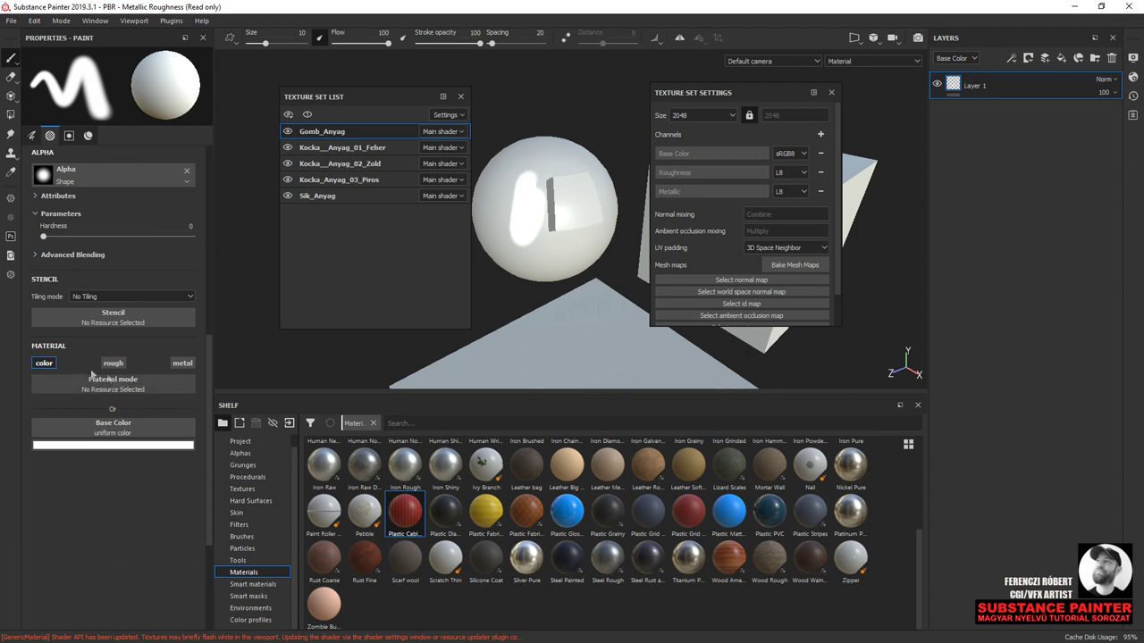
left_click(98, 447)
left_click_drag(109, 469, 197, 468)
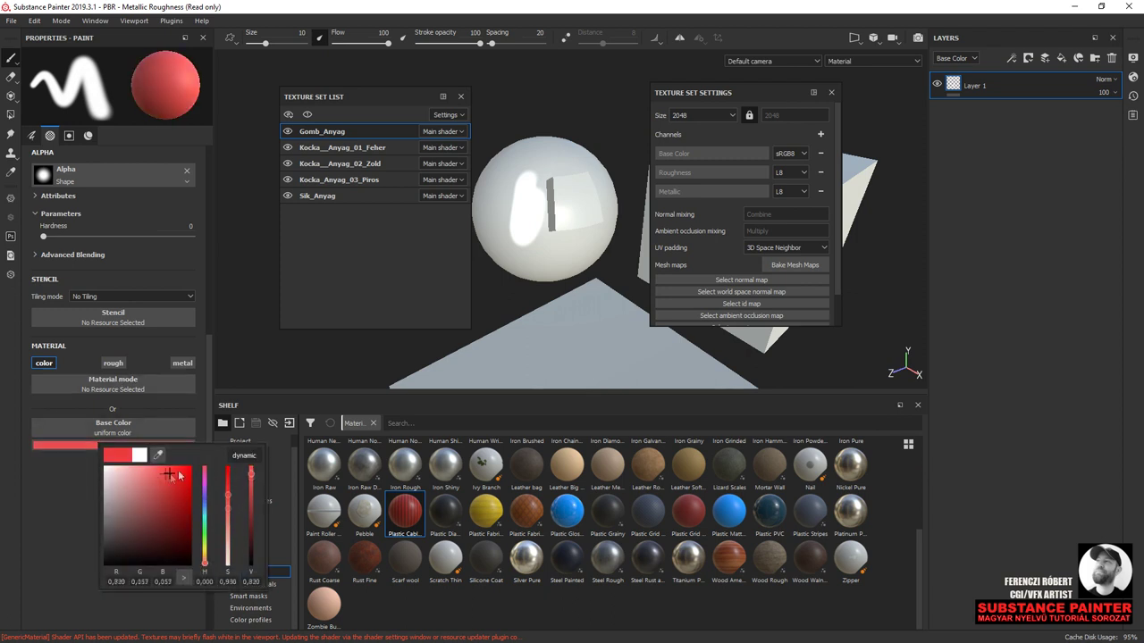
left_click(52, 479)
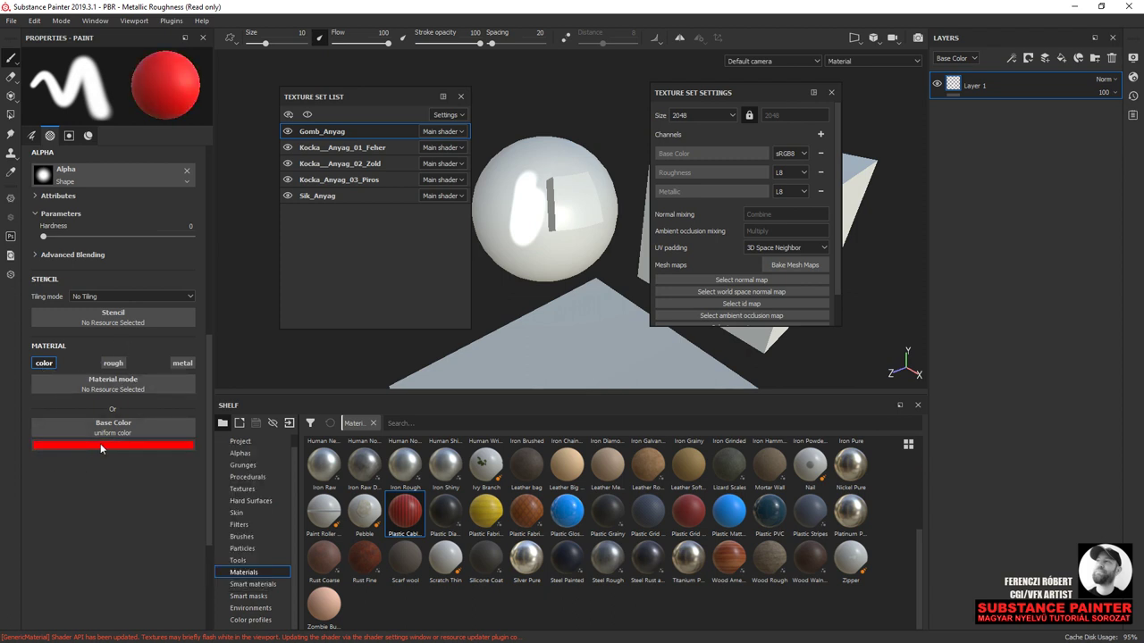
mouse_move(492, 201)
left_mouse_down()
mouse_move(499, 252)
mouse_move(540, 261)
left_mouse_up()
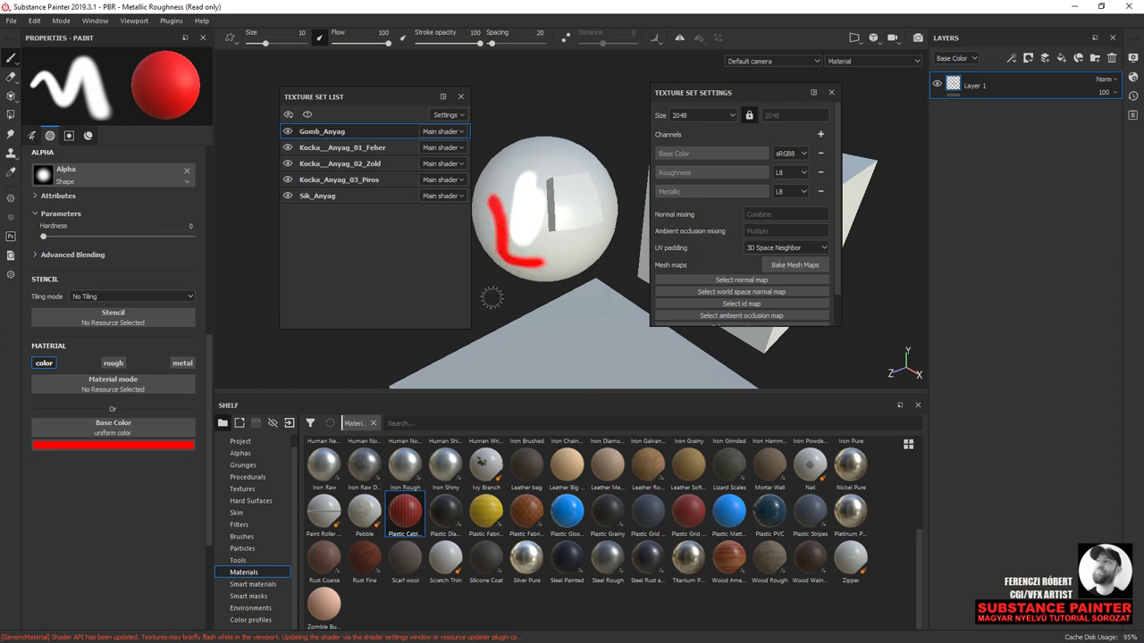
- Check the sphere's base colour, roughness and metallic channel views, then return to the material view
left_click(881, 62)
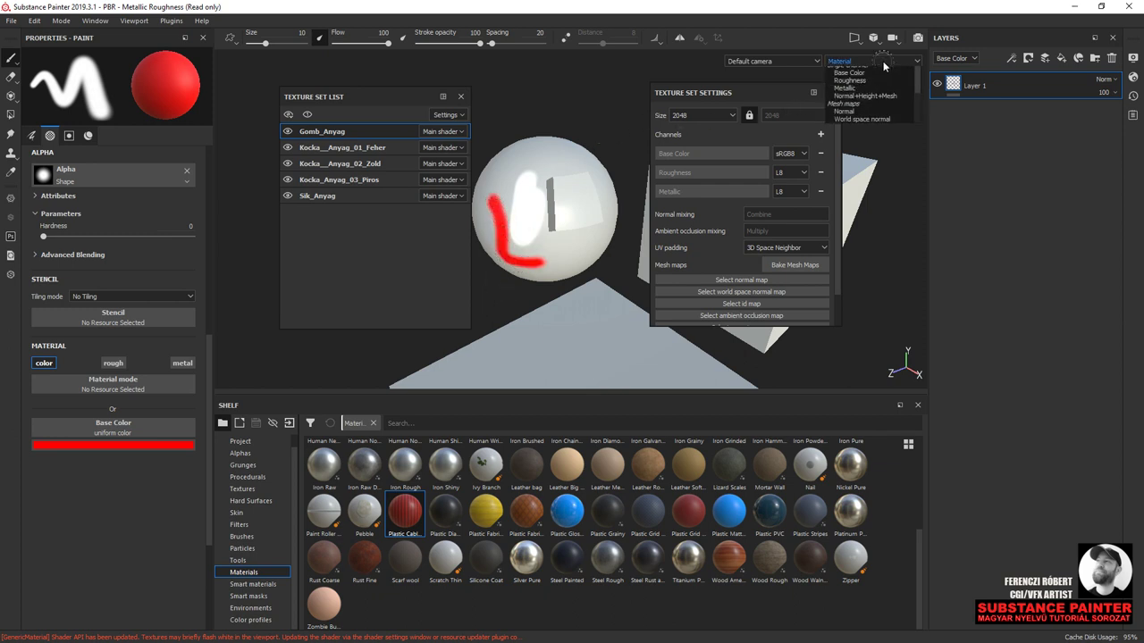
left_click(867, 94)
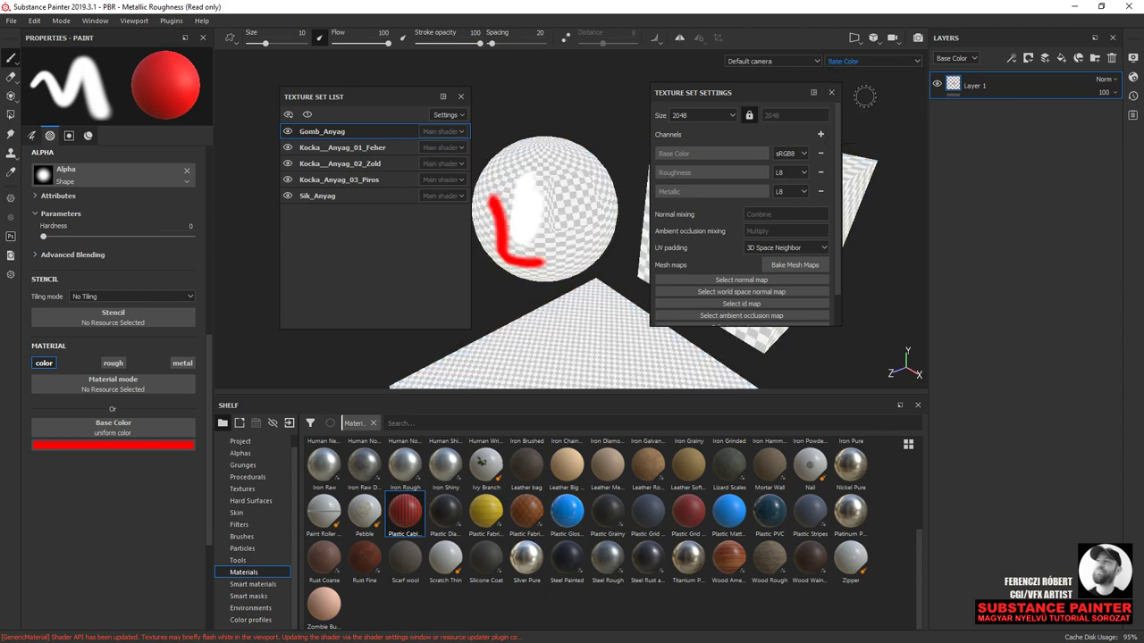
left_click(882, 61)
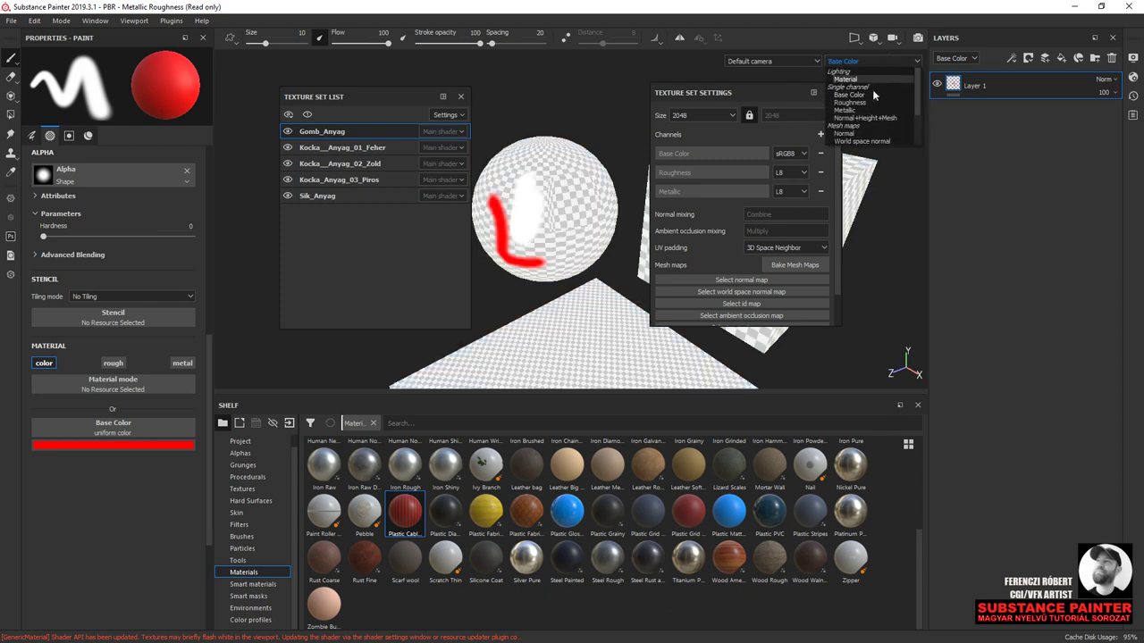
left_click(869, 98)
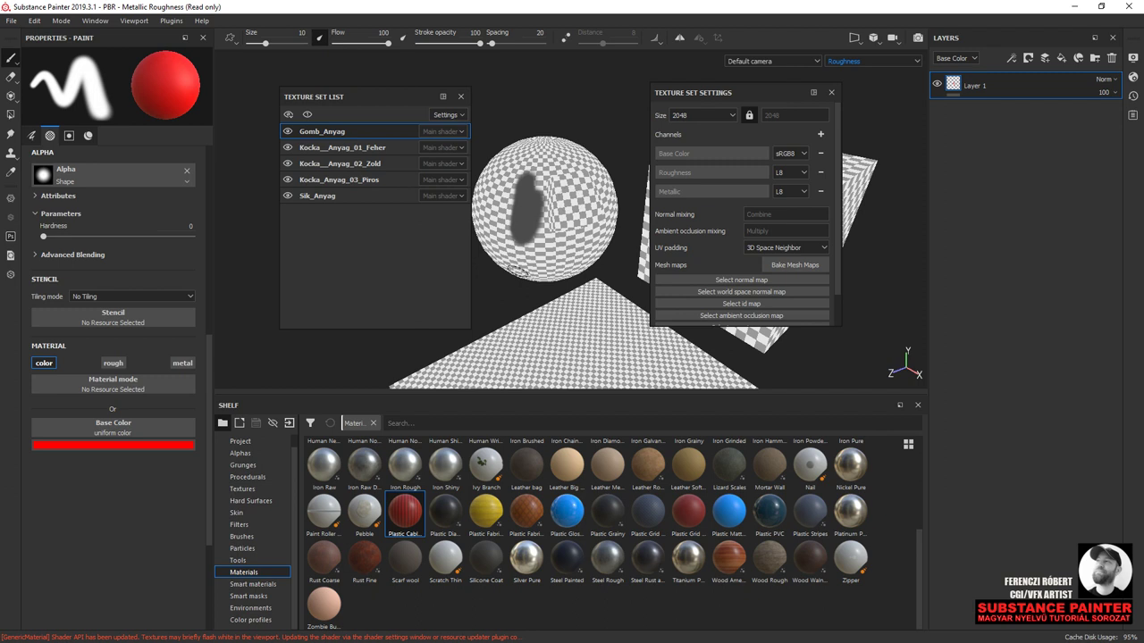
left_click(107, 364)
left_click(874, 60)
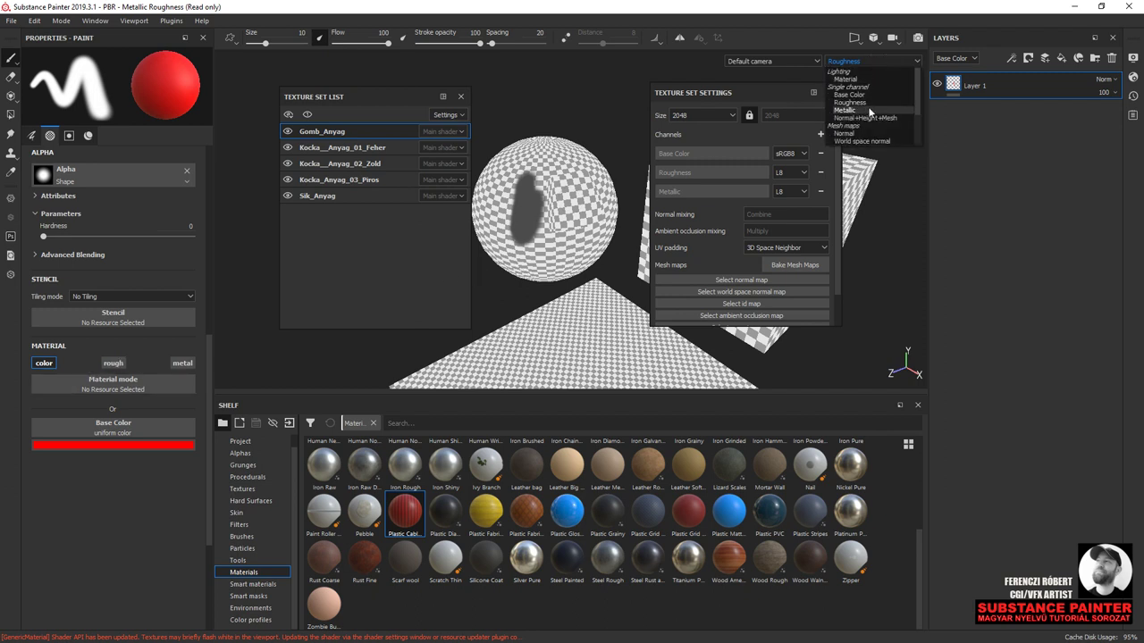
left_click(871, 111)
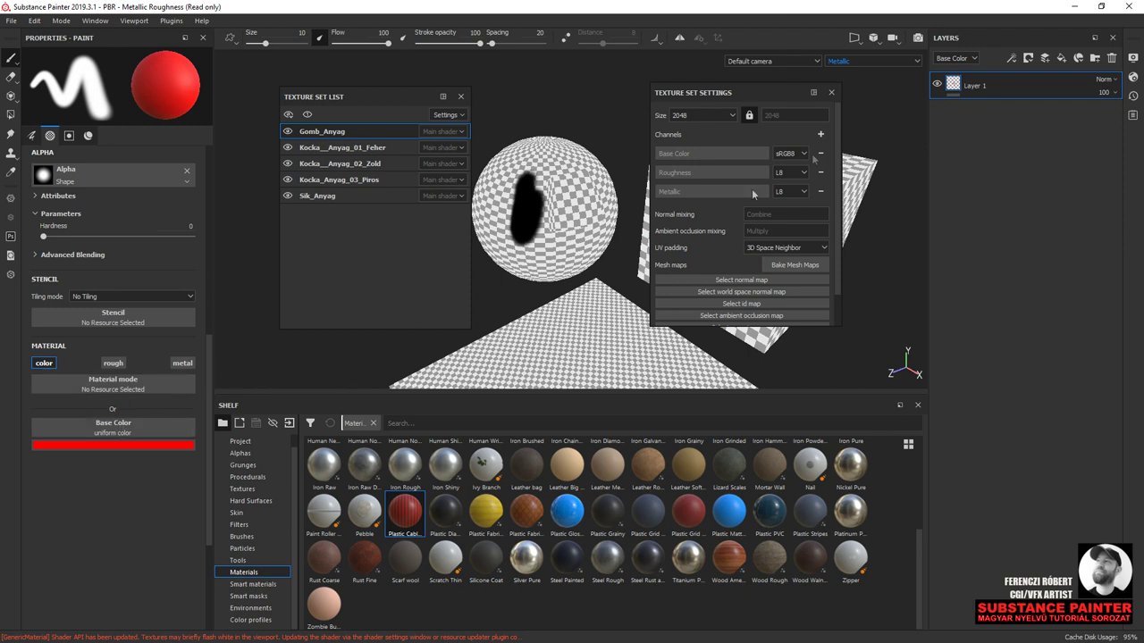
left_click(882, 61)
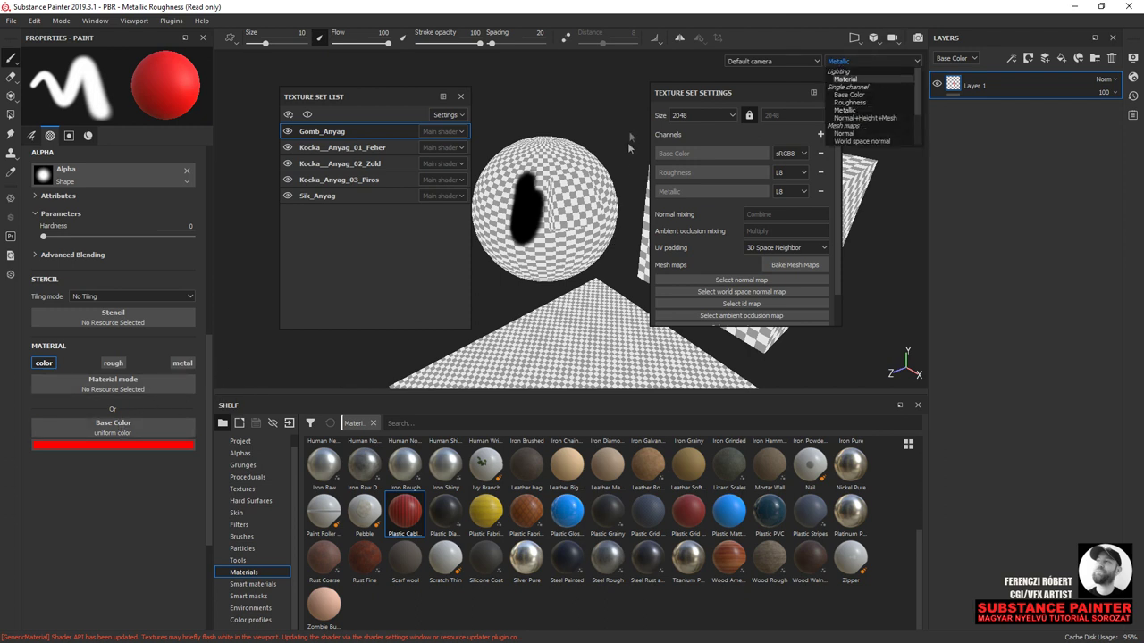
left_click(624, 129)
key("m")
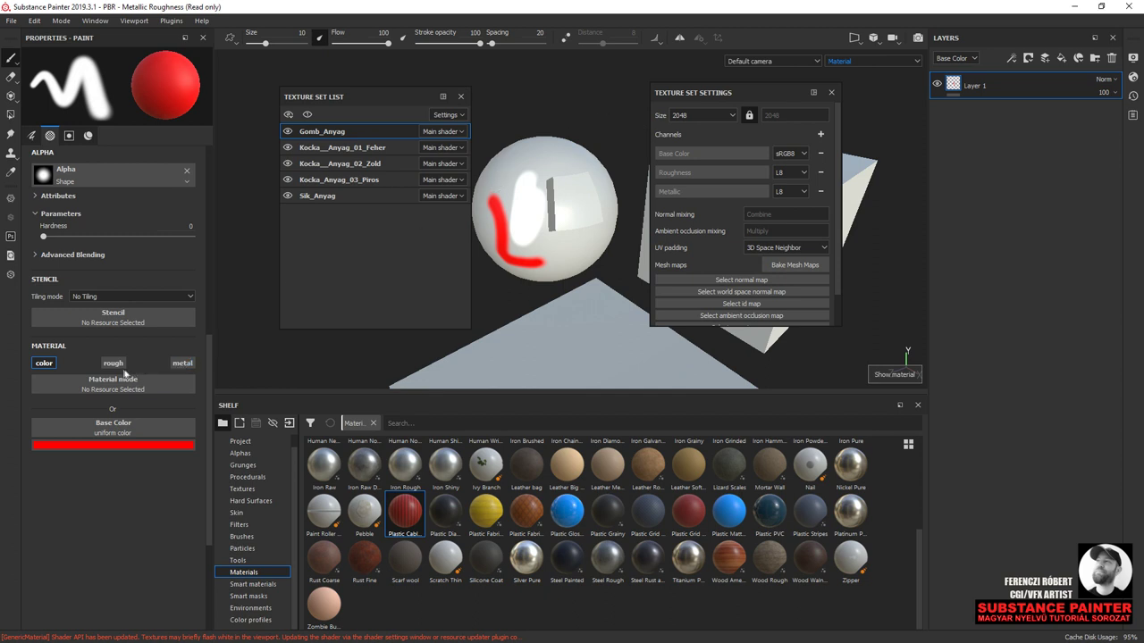
- Re-enable roughness 0.83 and metallic 1, pick green, and paint a stroke below the white mark
left_click(123, 365)
left_click(182, 364)
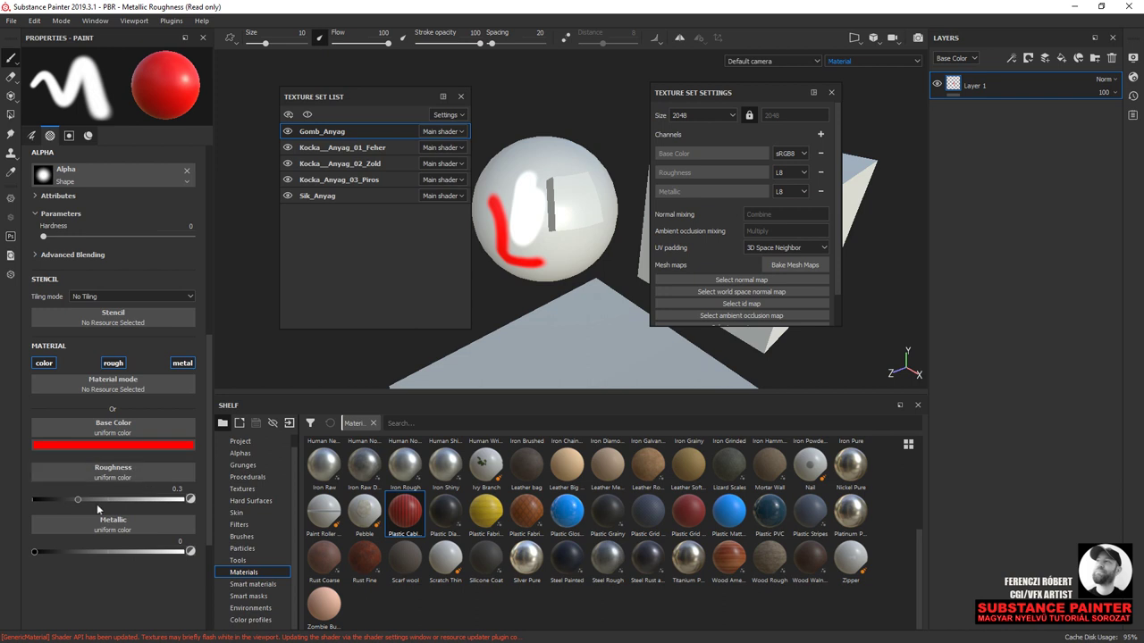
left_click_drag(95, 496, 158, 499)
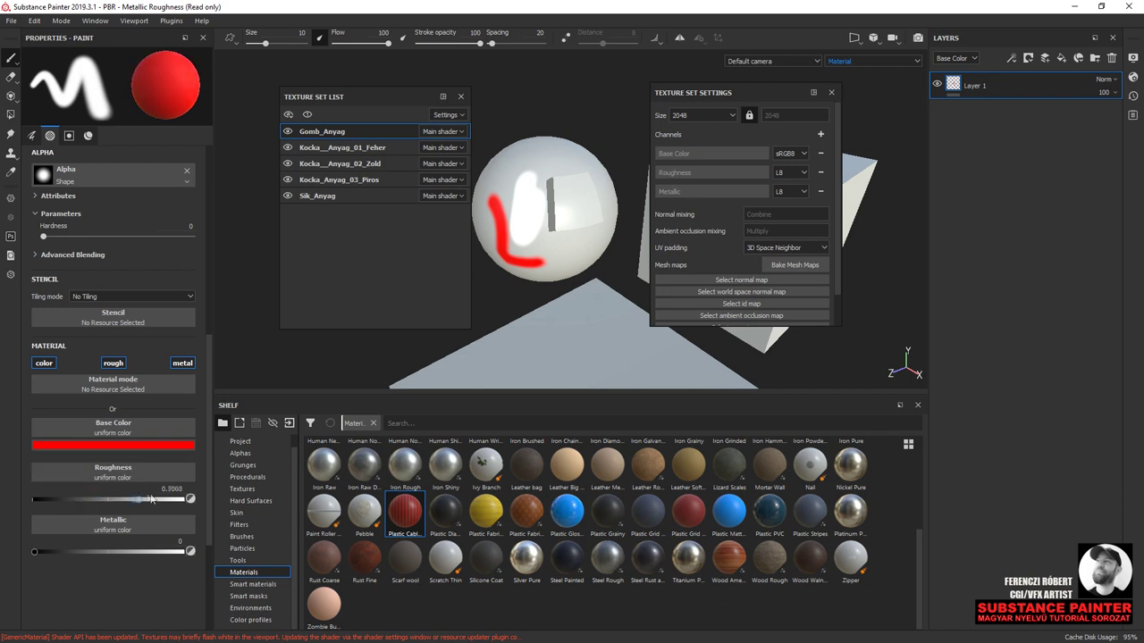
left_click_drag(44, 552, 191, 552)
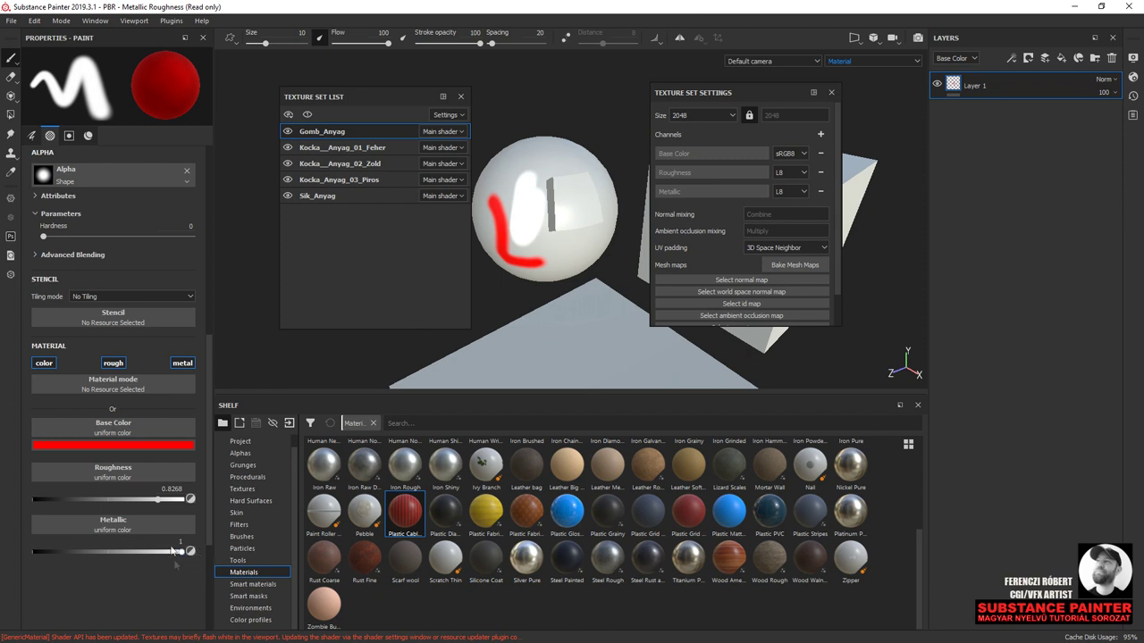
left_click(113, 445)
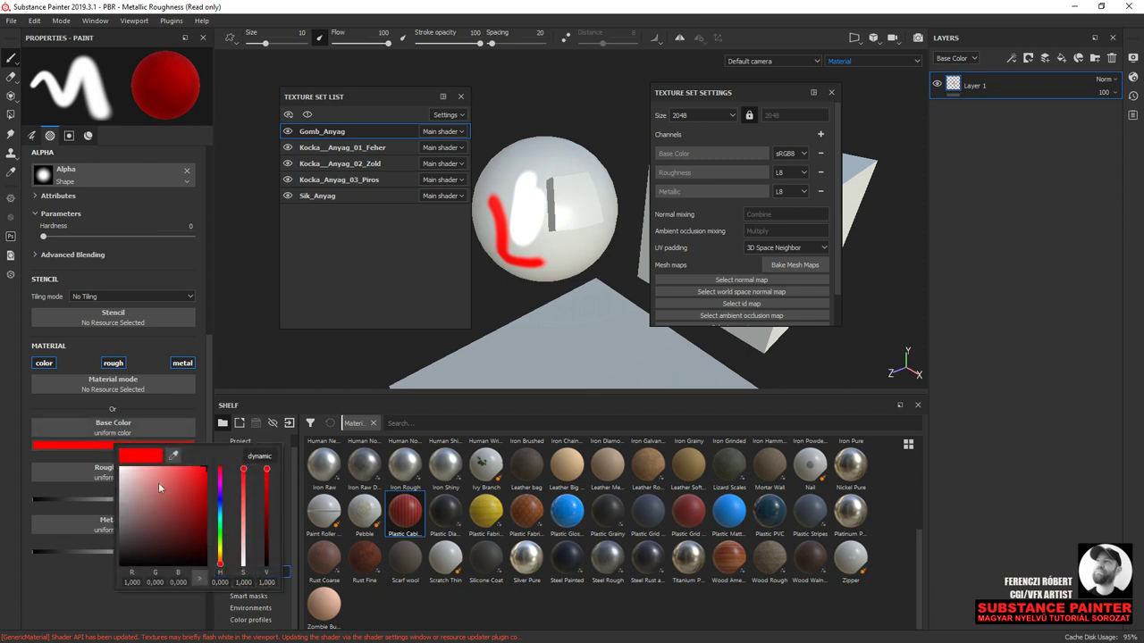
left_click(222, 531)
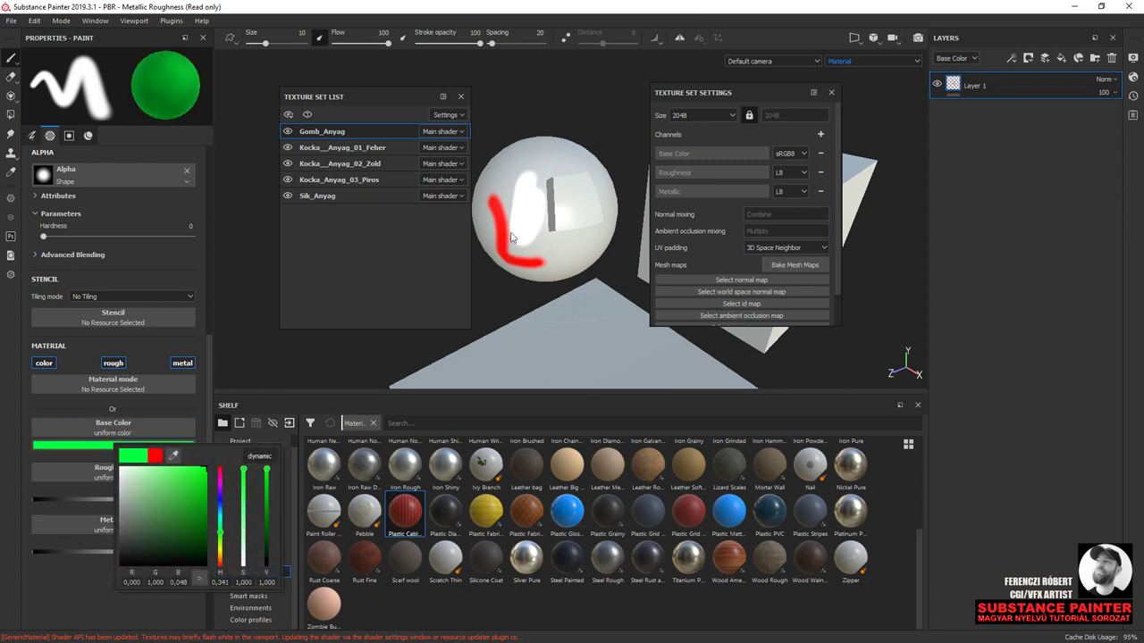
left_click_drag(563, 237, 532, 317)
- Orbit the view and rotate the environment lighting, then make Sik_Anyag the active texture set
right_click_drag(545, 295, 550, 322, "alt")
mouse_move(550, 322)
left_mouse_down("alt")
mouse_move(559, 285)
mouse_move(481, 314)
mouse_move(538, 312)
left_mouse_up("alt")
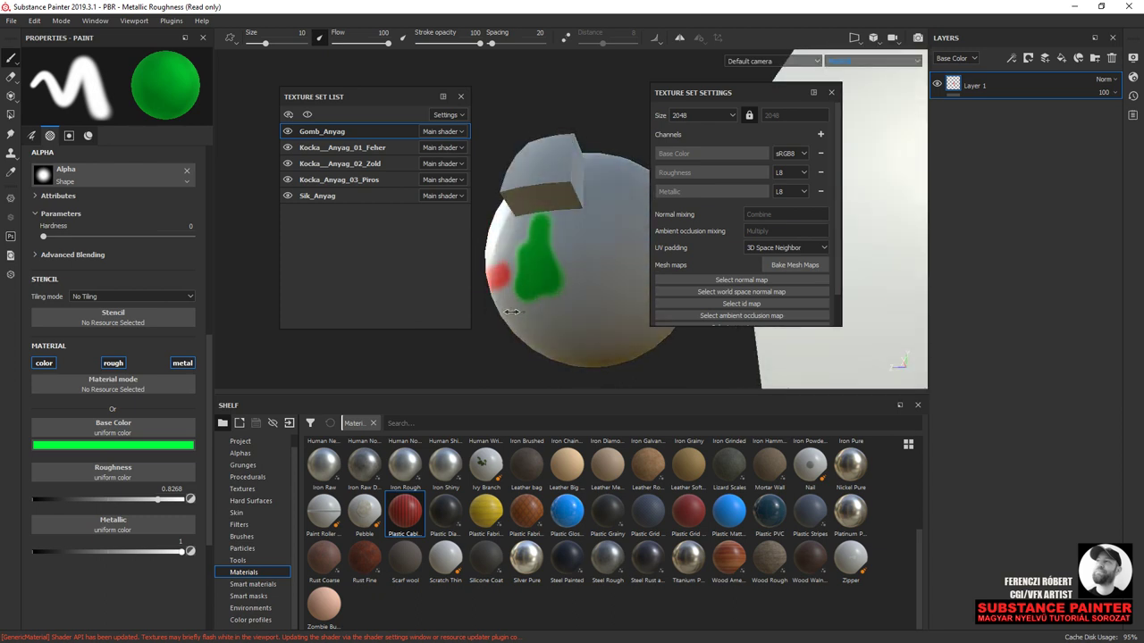
mouse_move(538, 312)
right_mouse_down("shift")
mouse_move(426, 338)
mouse_move(517, 301)
right_mouse_up("shift")
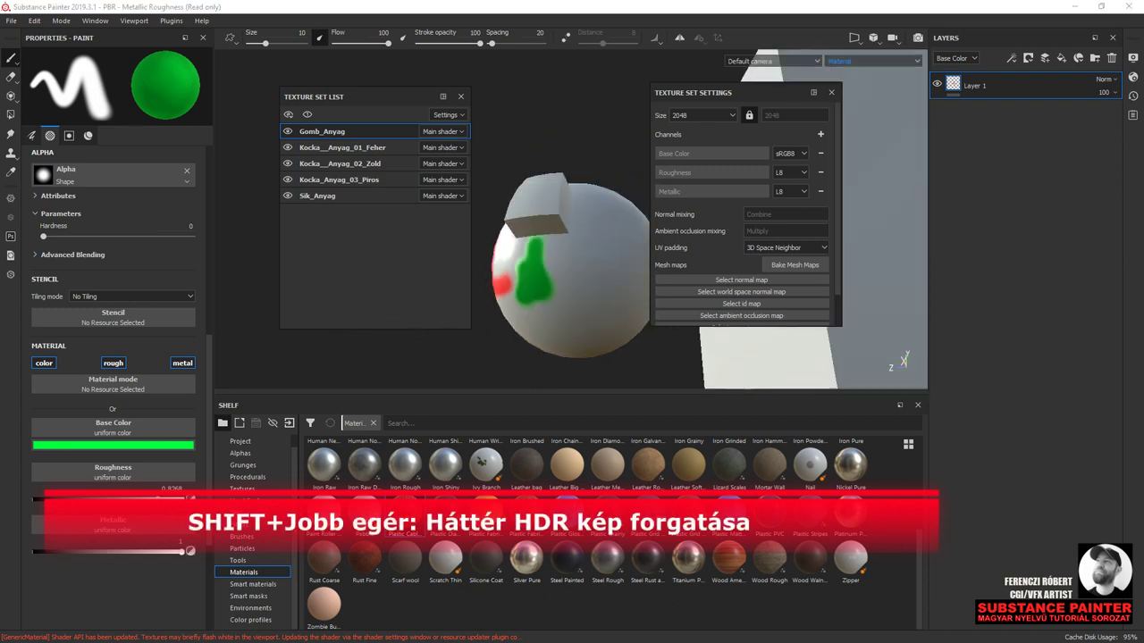
left_click_drag(518, 301, 527, 258, "alt")
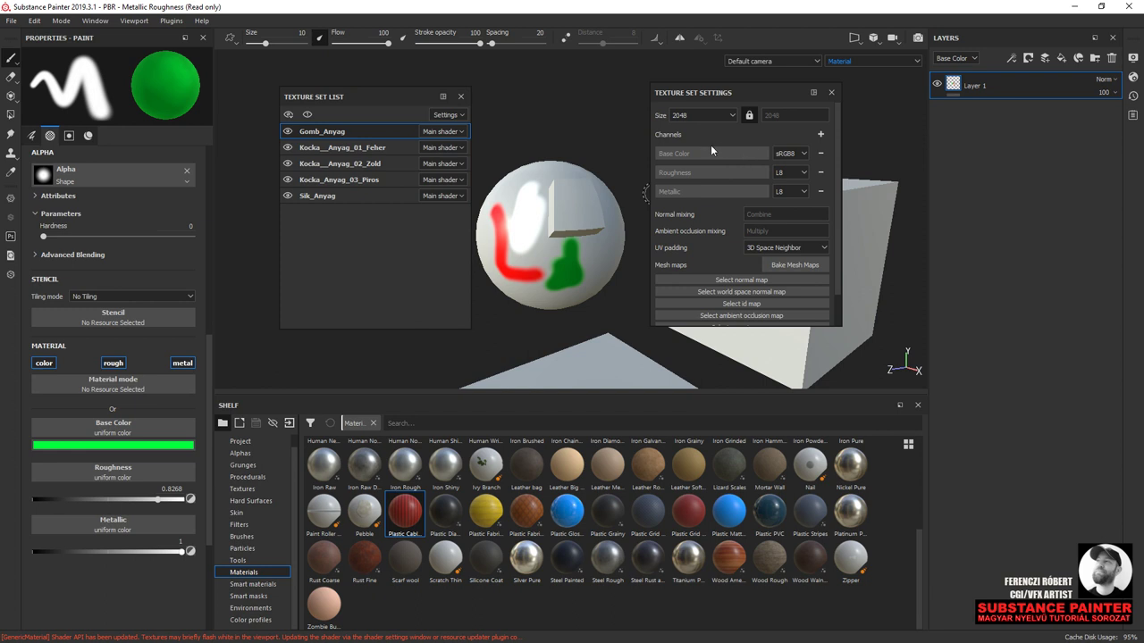
left_click(311, 196)
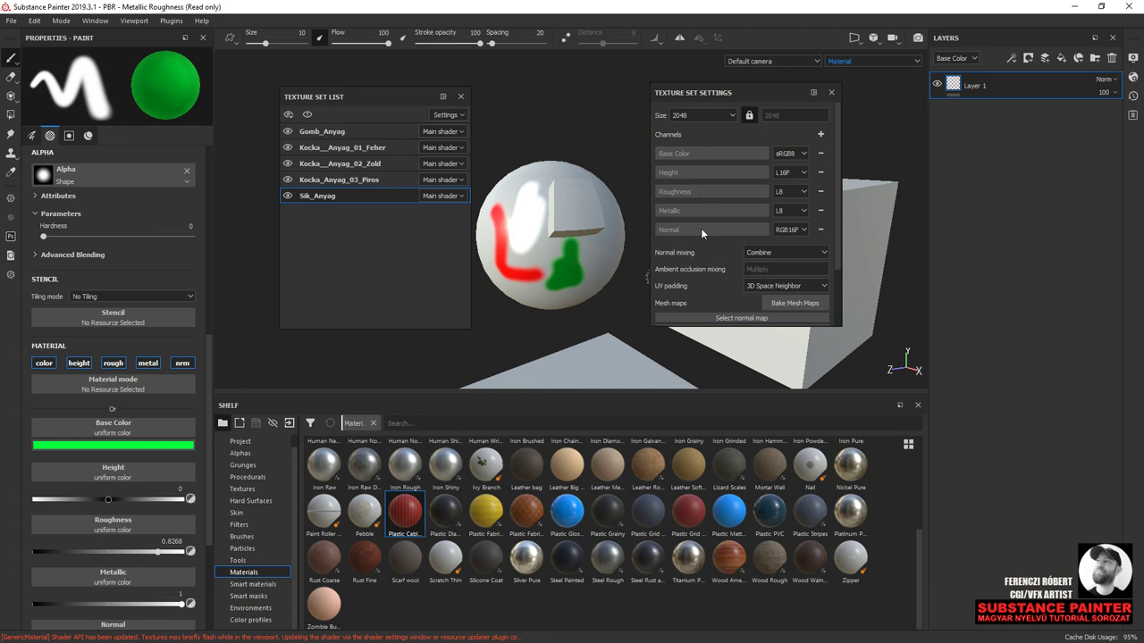
- Disable the brush's normal, roughness and colour channels for the Sik_Anyag plane
mouse_move(605, 321)
left_mouse_down("alt")
mouse_move(579, 311)
mouse_move(586, 261)
left_mouse_up("alt")
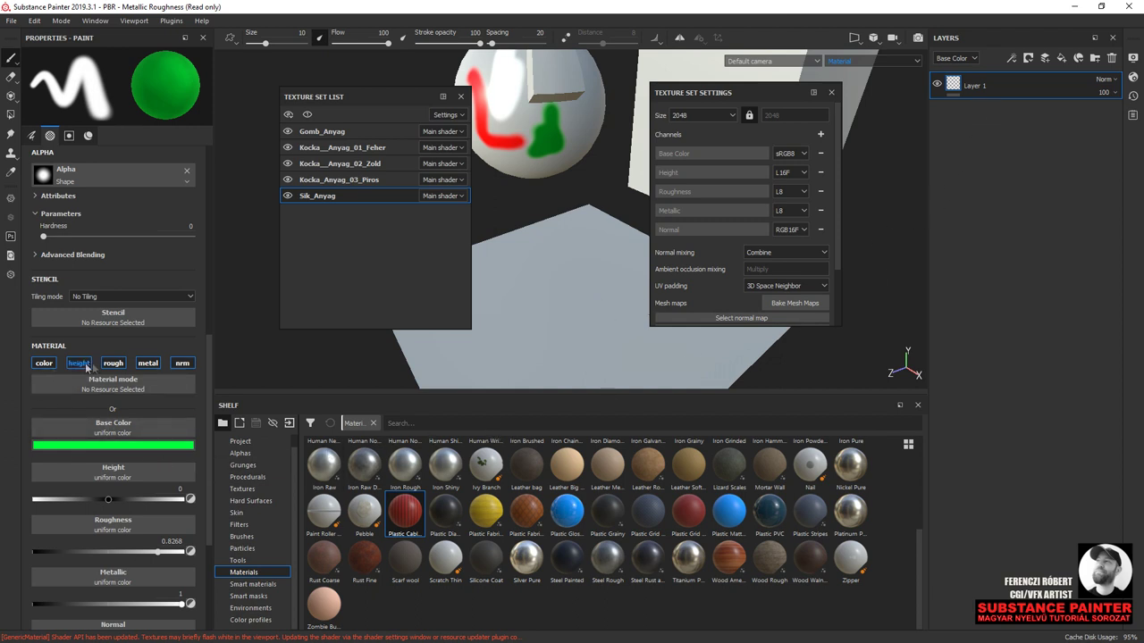
left_click(181, 365)
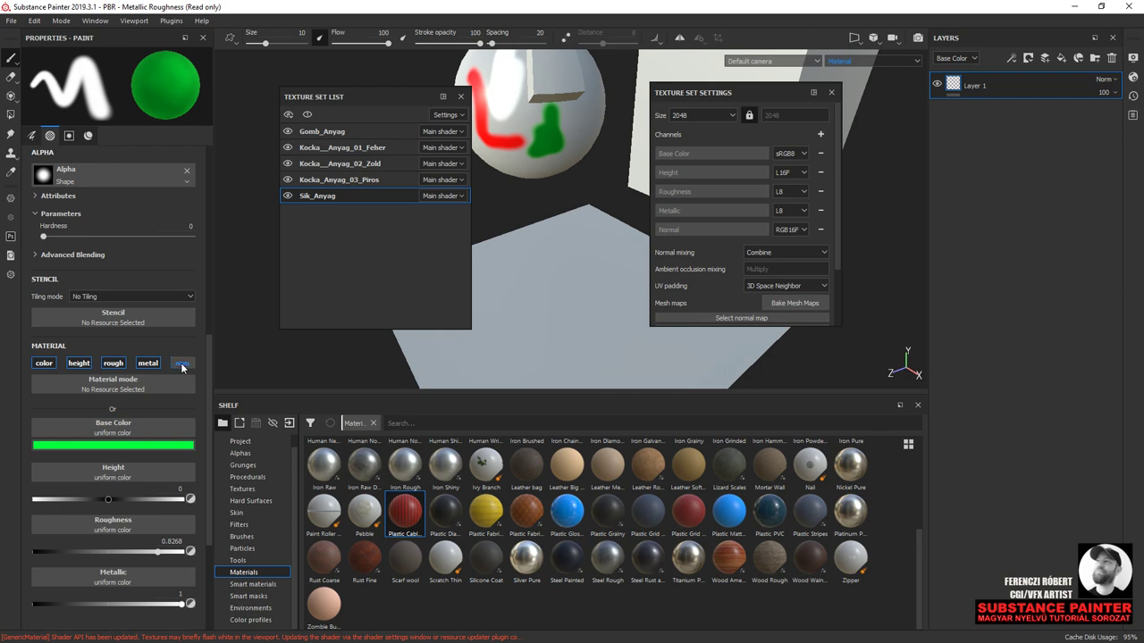
left_click(115, 363)
left_click(44, 364)
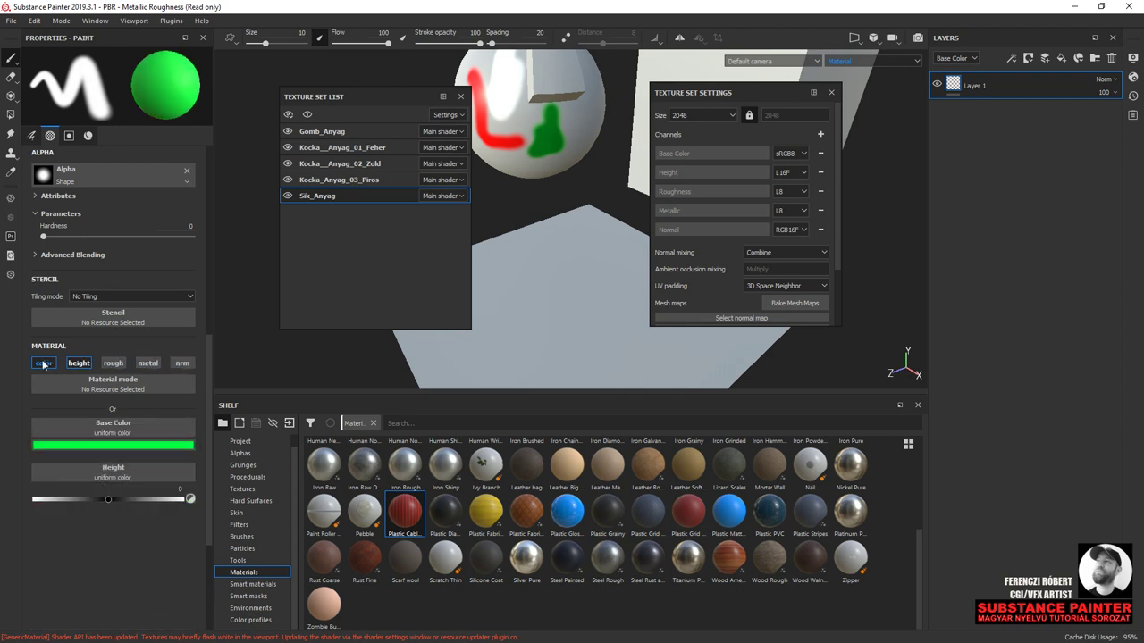
- Enable height painting at value 1 and paint a raised wavy stroke on the plane
left_click(73, 364)
left_click_drag(108, 454, 182, 456)
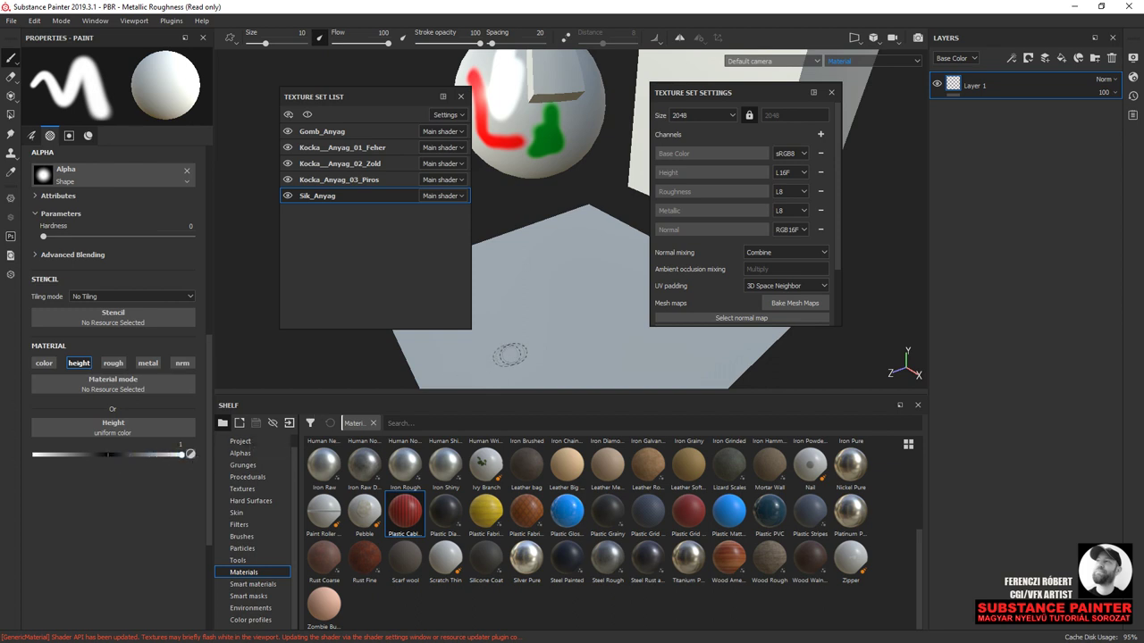
left_click_drag(547, 335, 549, 295, "alt")
mouse_move(525, 251)
left_mouse_down()
mouse_move(545, 338)
mouse_move(523, 347)
mouse_move(534, 340)
left_mouse_up()
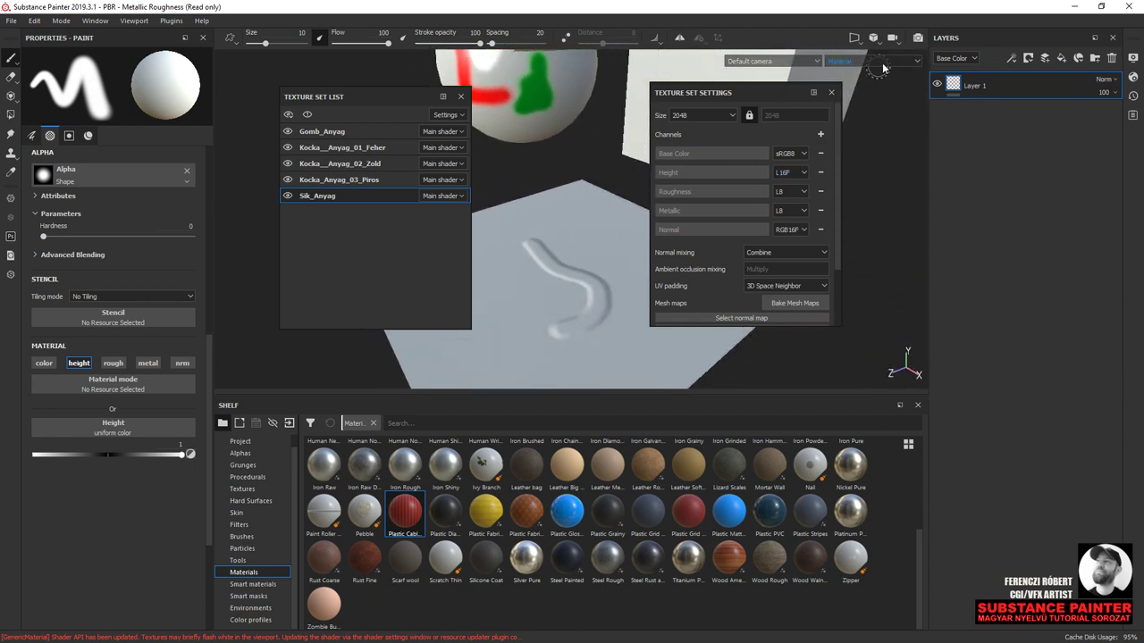
- Cycle through the single-channel views with C, then return to the material view with M
key("c")
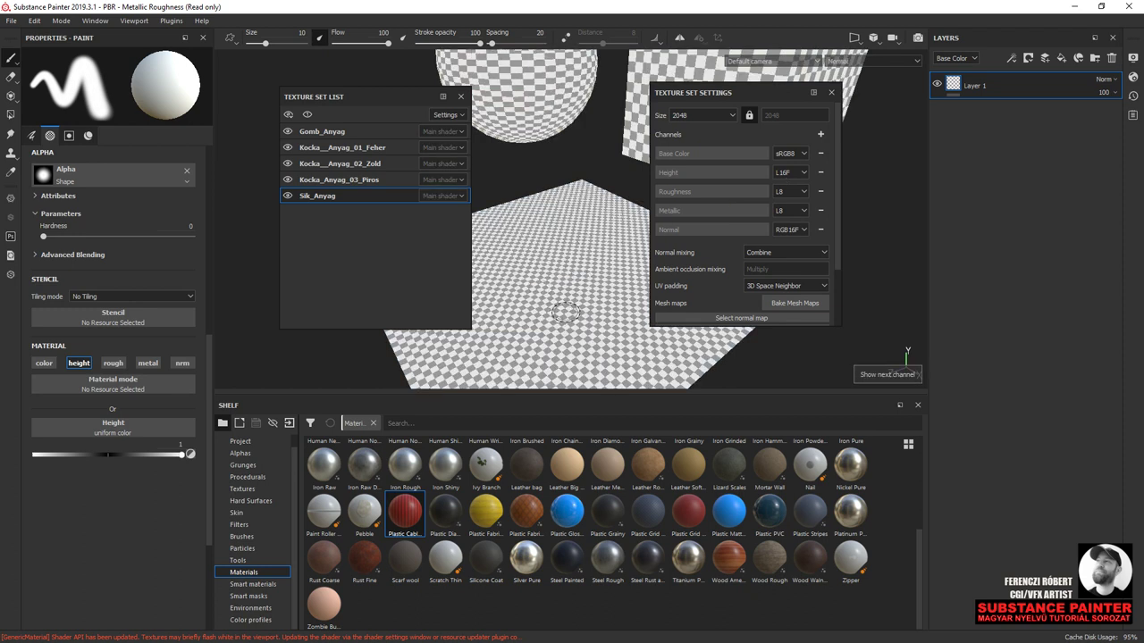
key("c")
key("c")
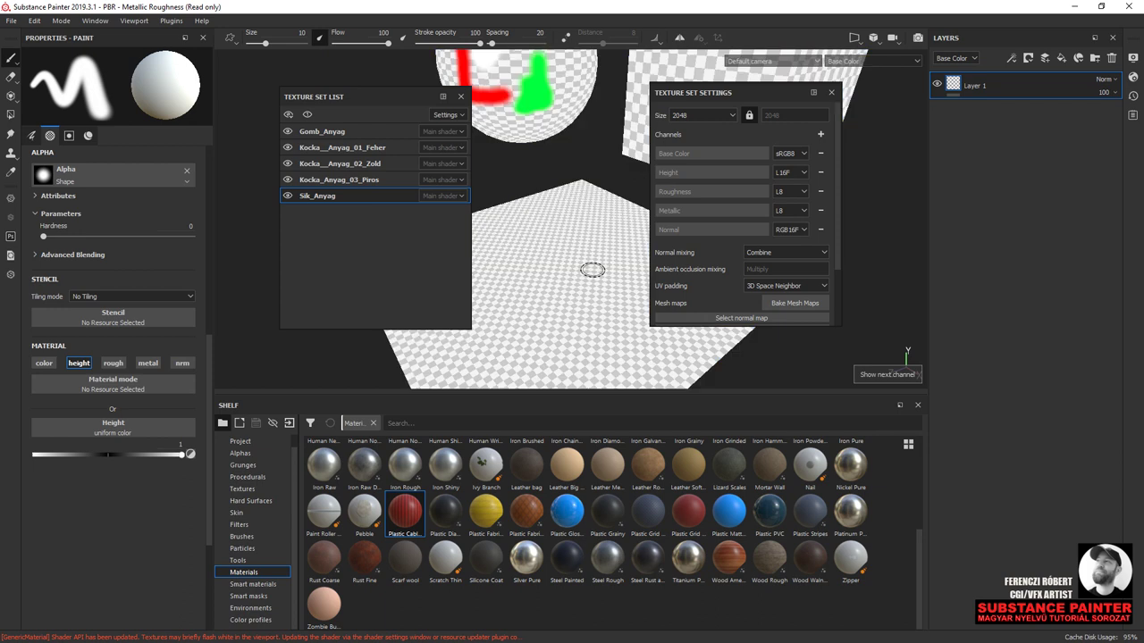
key("c")
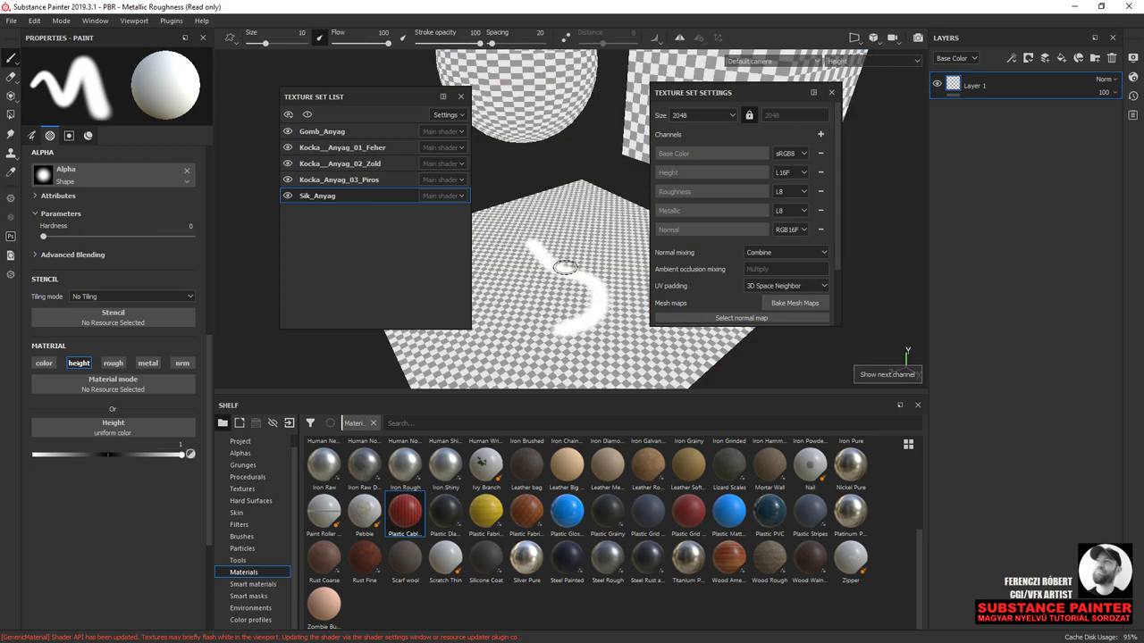
key("m")
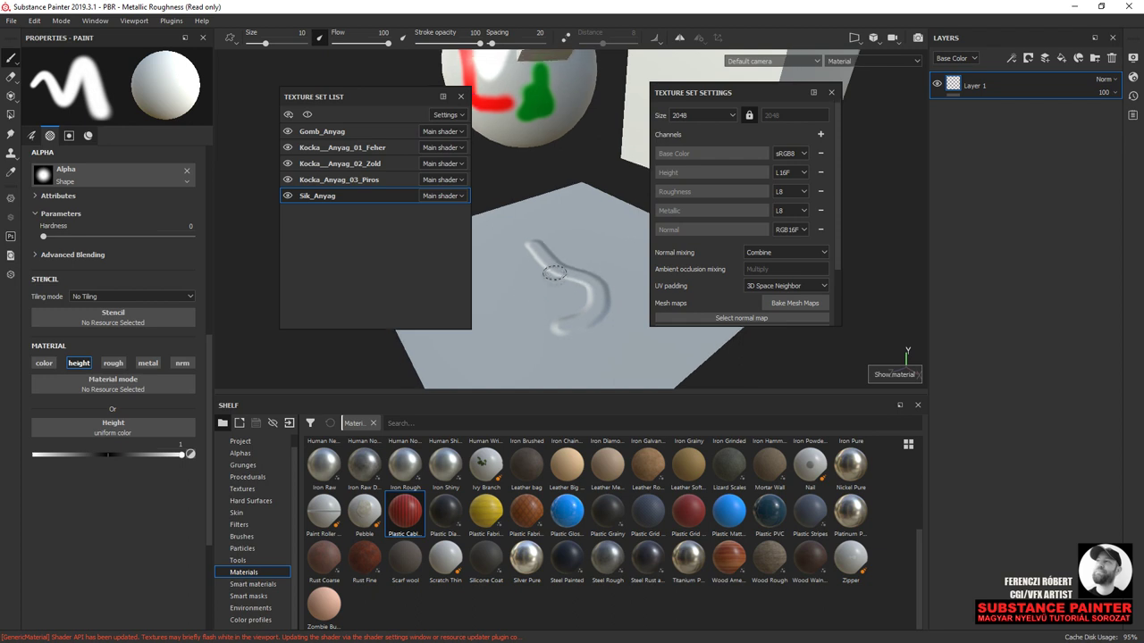
- Paint an engraved wavy stroke at height -1, then a near-black grey stroke across the plane
left_click(34, 455)
mouse_move(490, 261)
left_mouse_down()
mouse_move(517, 328)
mouse_move(556, 331)
left_mouse_up()
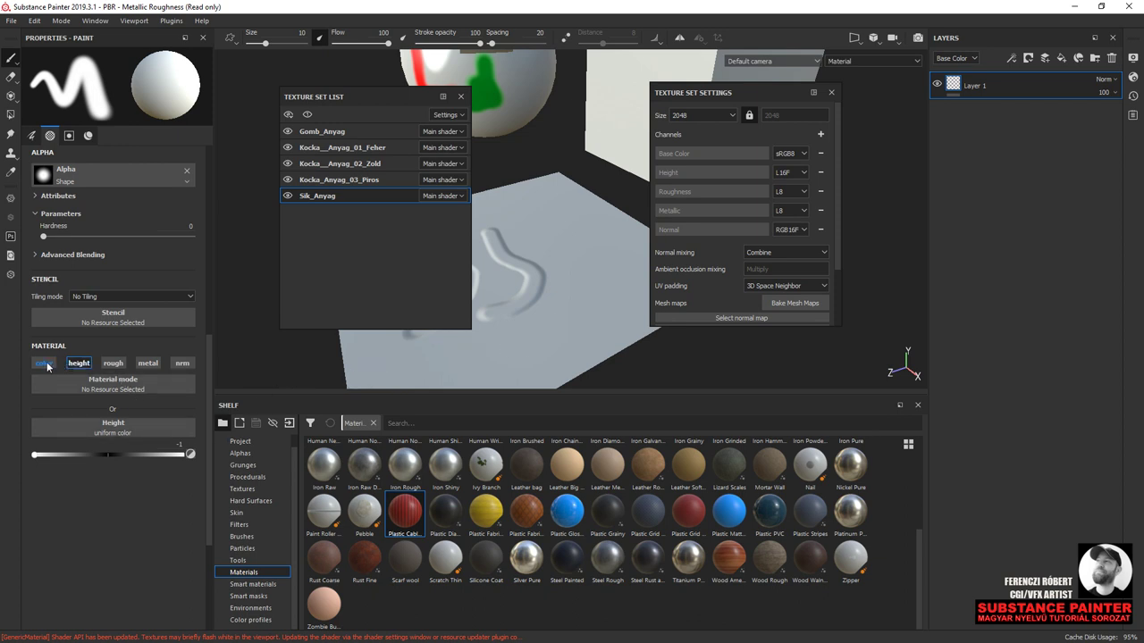
left_click(47, 365)
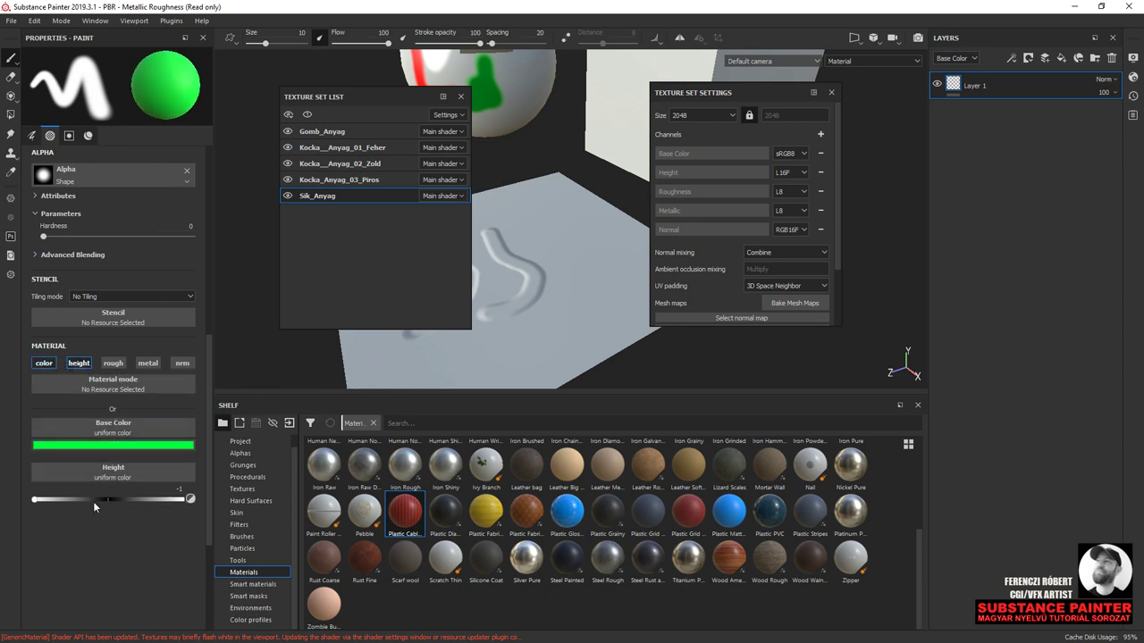
left_click(107, 445)
left_click_drag(206, 485, 109, 532)
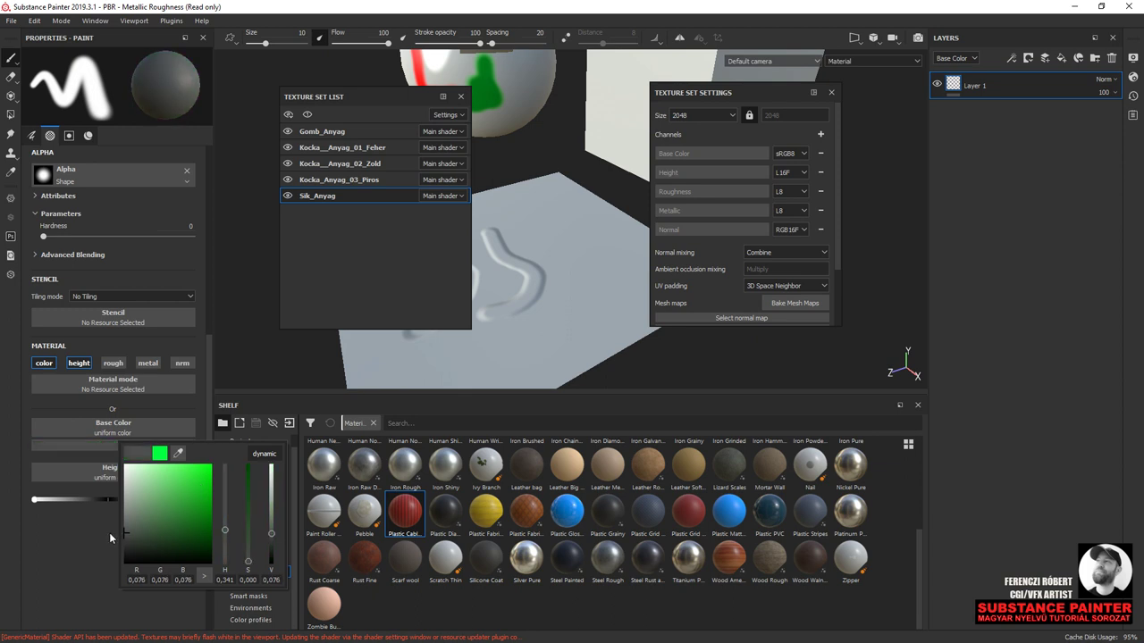
left_click(46, 510)
left_click_drag(591, 329, 499, 368)
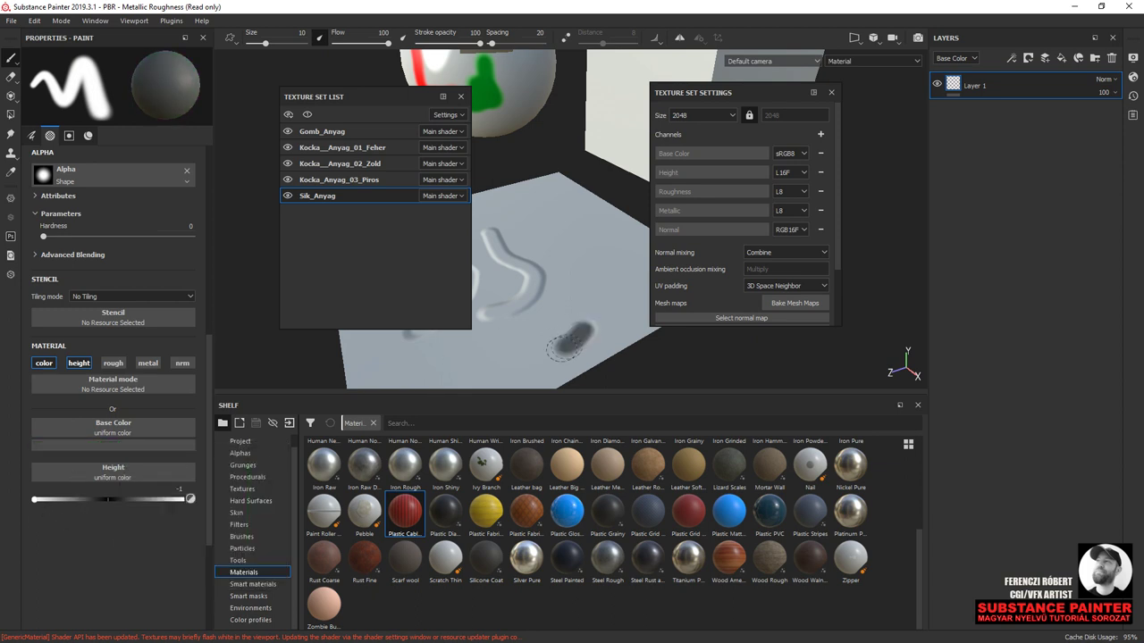
left_click_drag(566, 350, 501, 366, "alt")
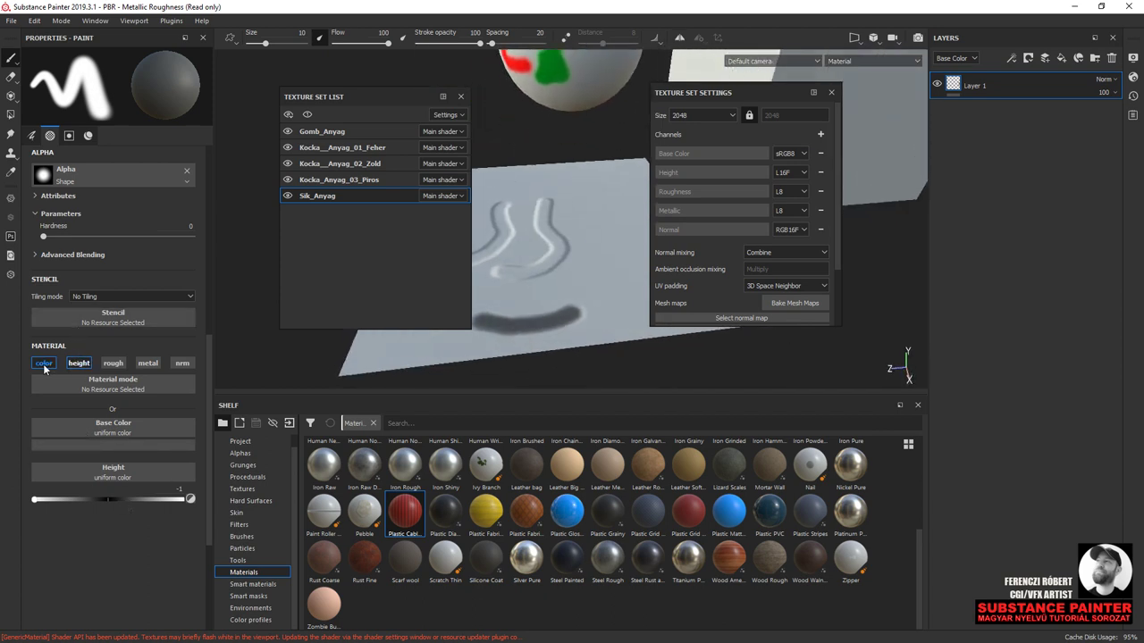
left_click(124, 445)
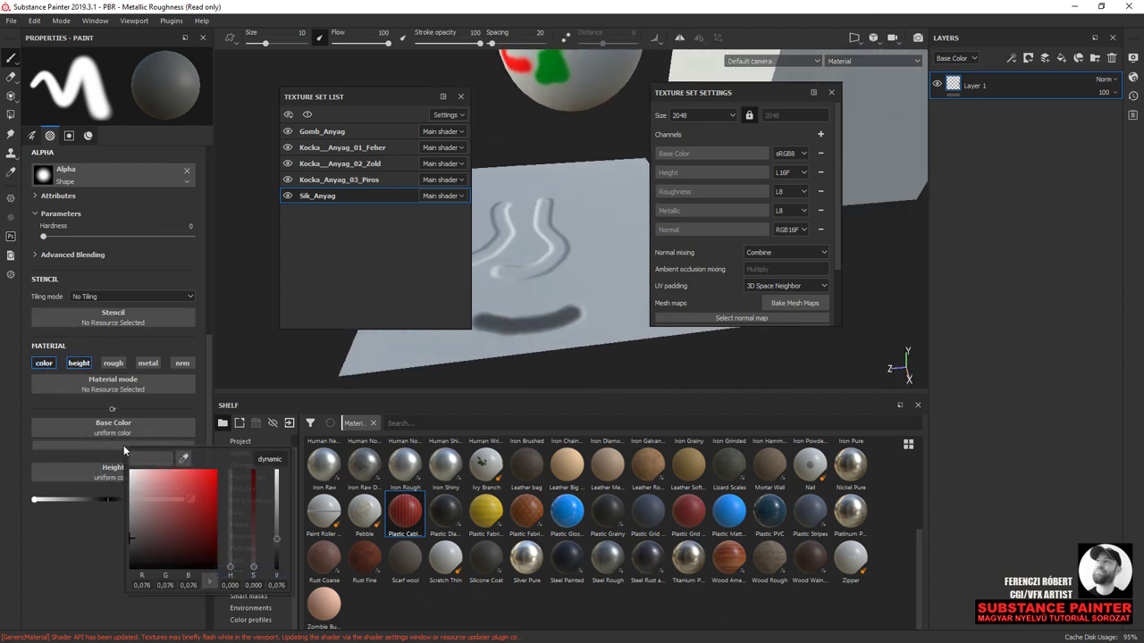
- Change the brush colour to a muted red and reactivate the Gomb_Anyag sphere texture set
left_click_drag(163, 483, 156, 498)
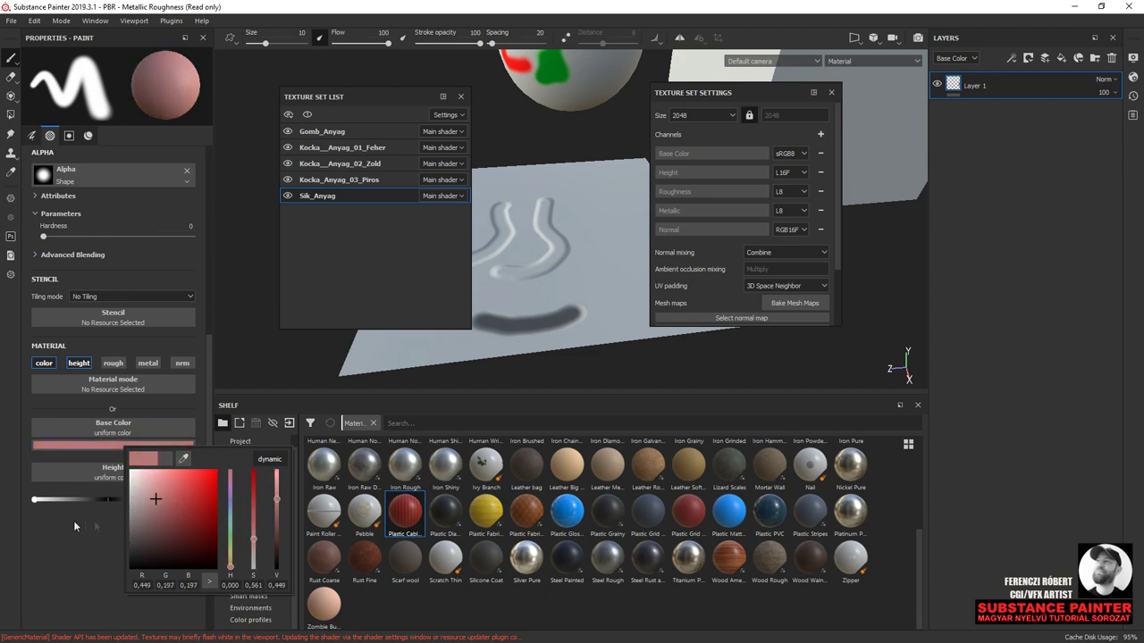
left_click(987, 199)
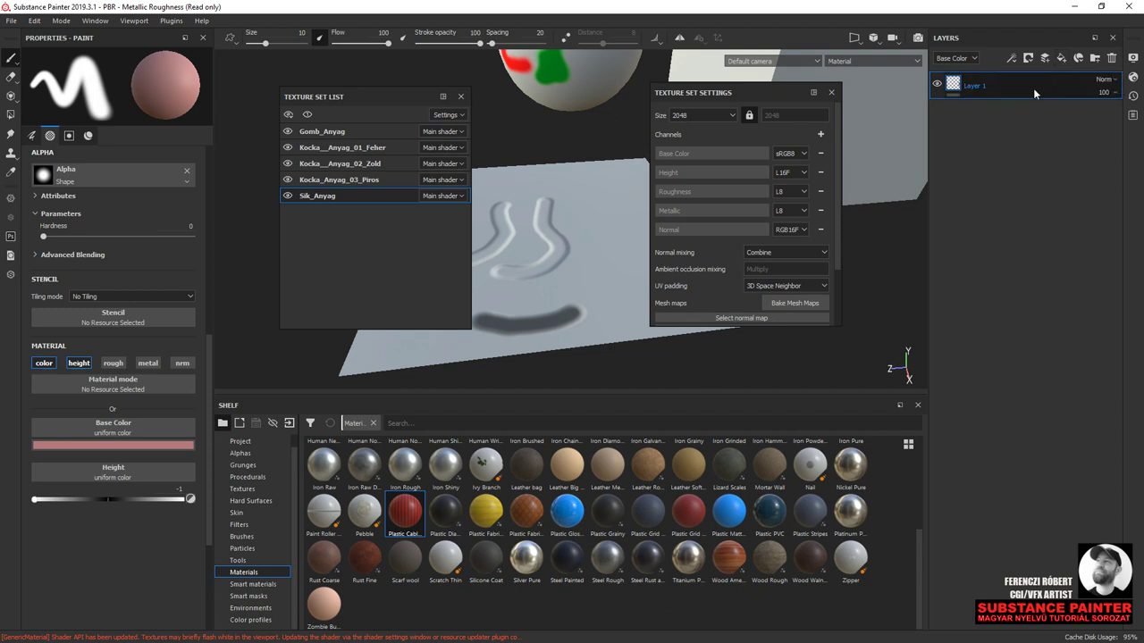
mouse_move(590, 220)
left_mouse_down("alt")
mouse_move(521, 218)
mouse_move(550, 219)
left_mouse_up("alt")
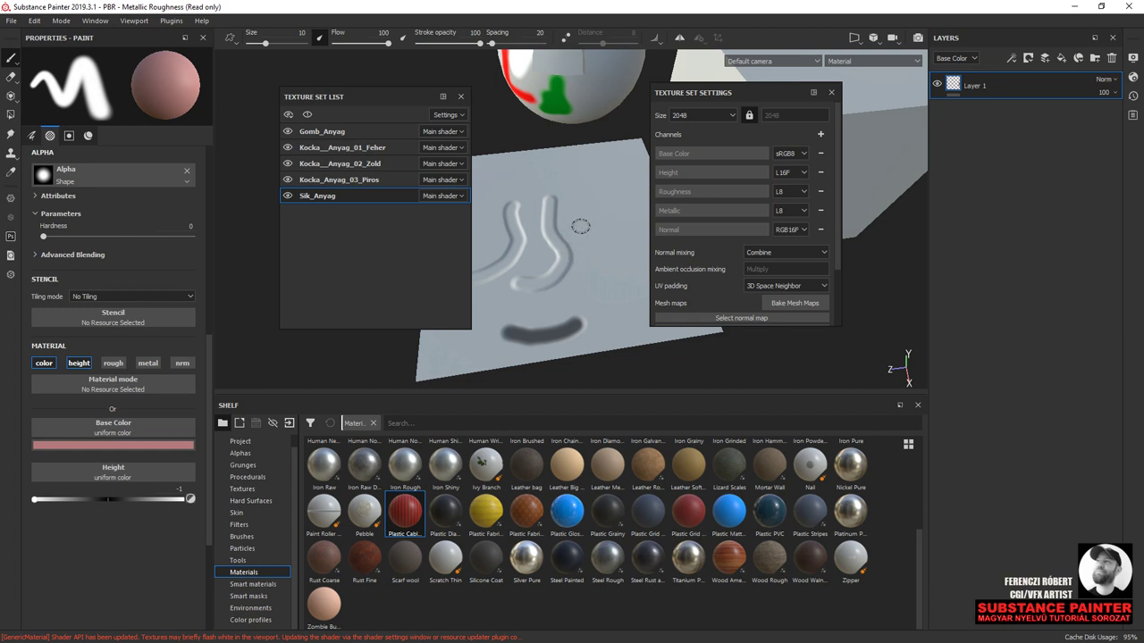
left_click(341, 131)
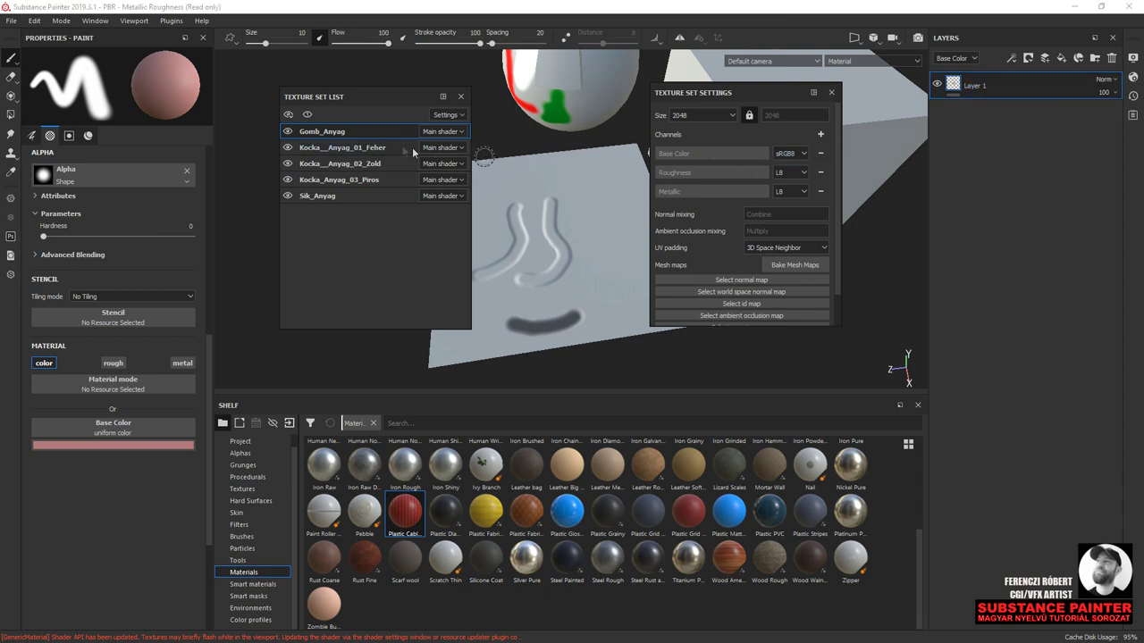
- Select the Kocka__Anyag_01_Feher texture set and inspect Layer 1's channel view options
left_click(343, 148)
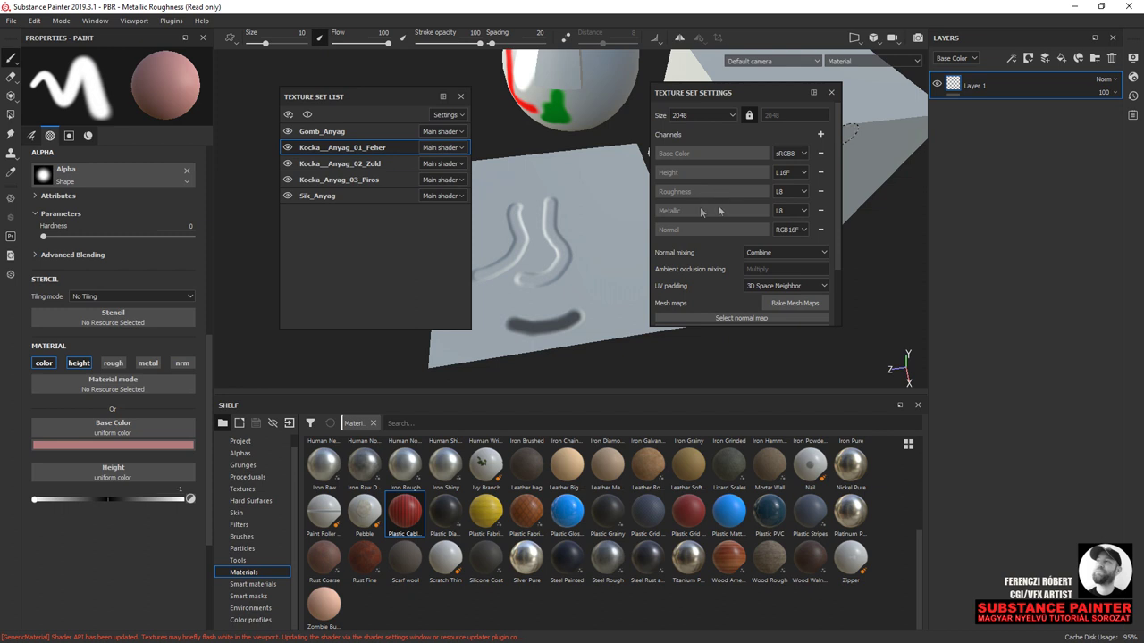
left_click(976, 59)
left_click(1041, 86)
double_click(976, 86)
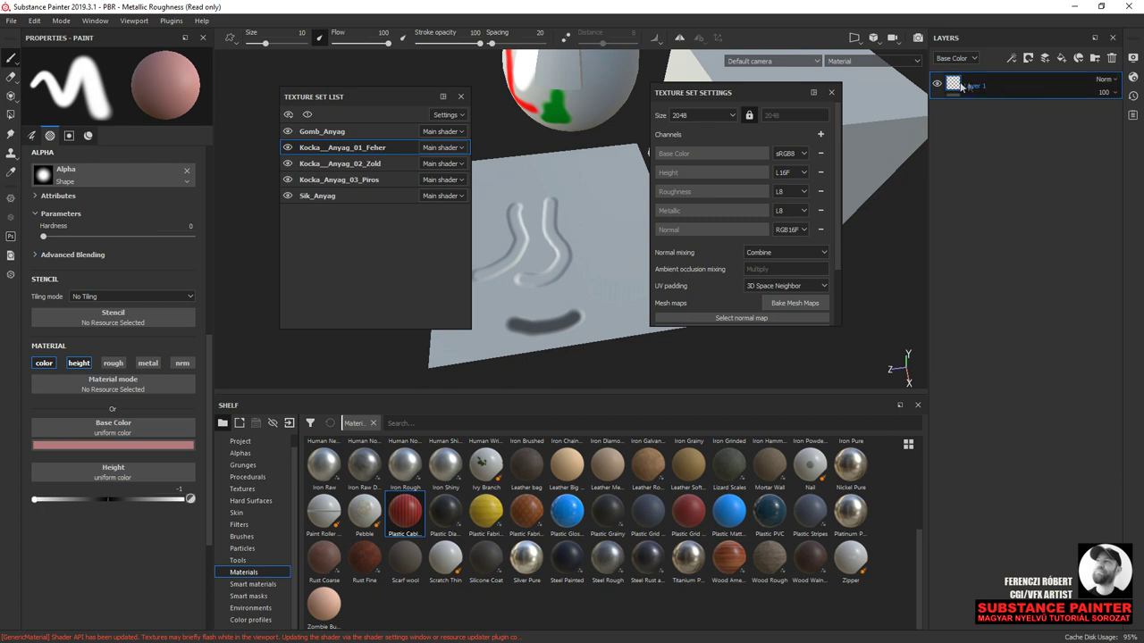
- Preview Layer 1 in the Height channel, return to Base Color, then select Gomb_Anyag
left_click(972, 59)
left_click(962, 77)
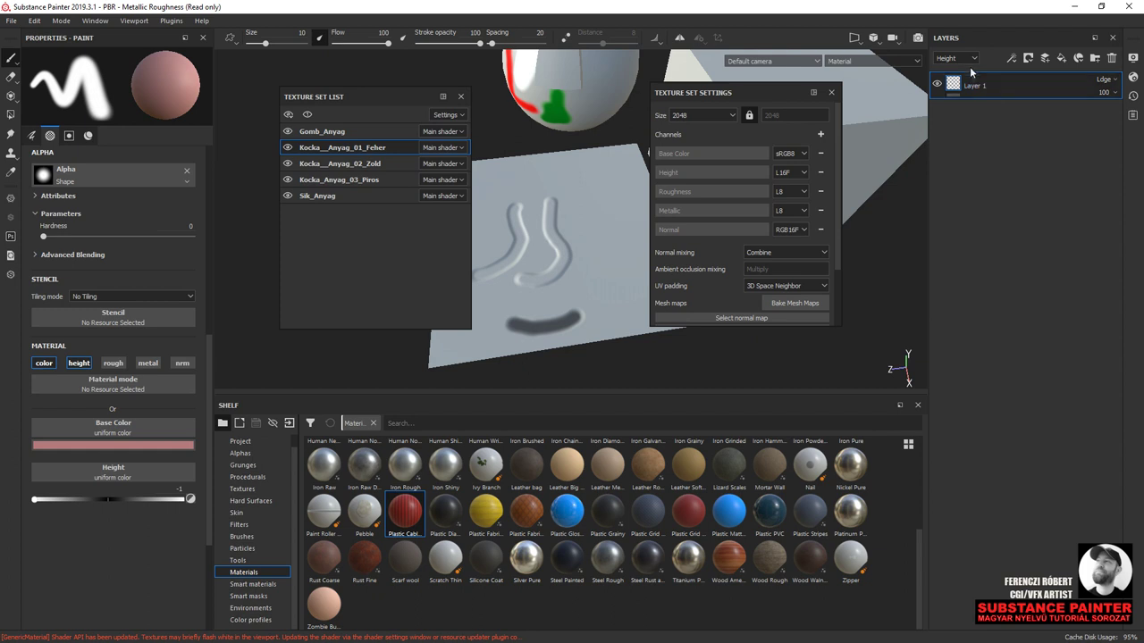
left_click(956, 58)
left_click(953, 69)
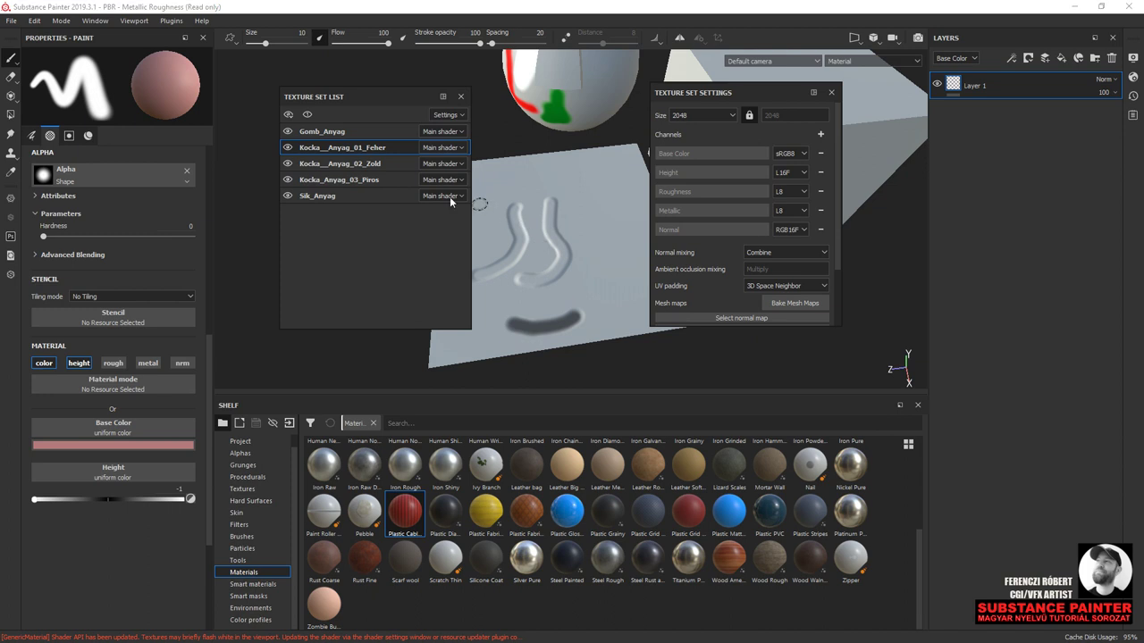
left_click(354, 135)
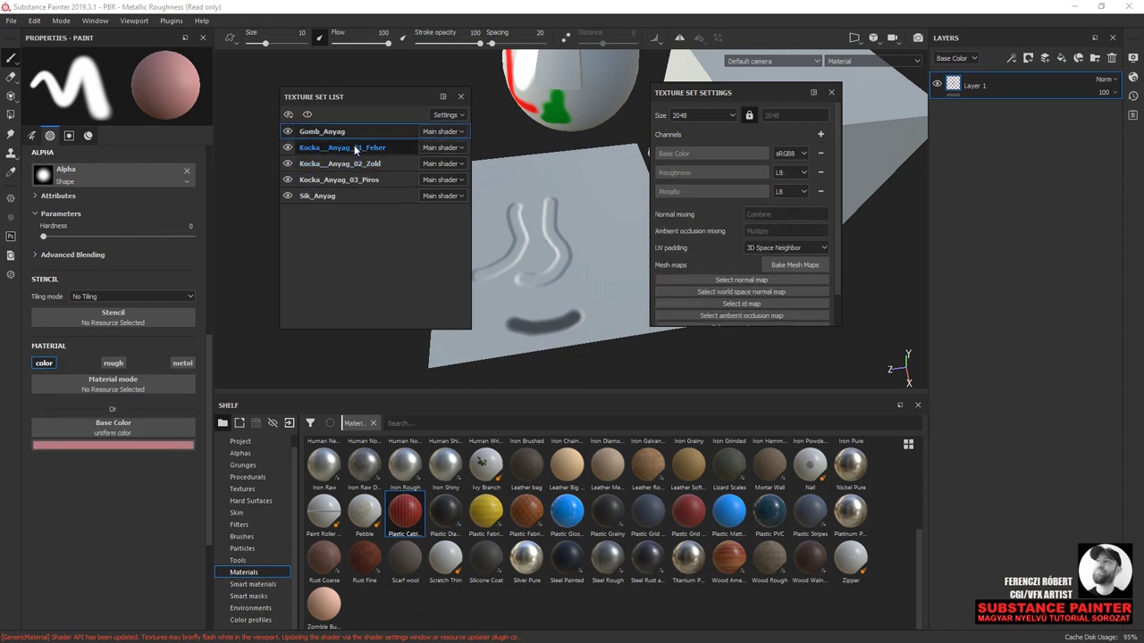
- Add Layer 2 to Kocka__Anyag_02_Zold and have the brush paint height and roughness too
left_click(370, 164)
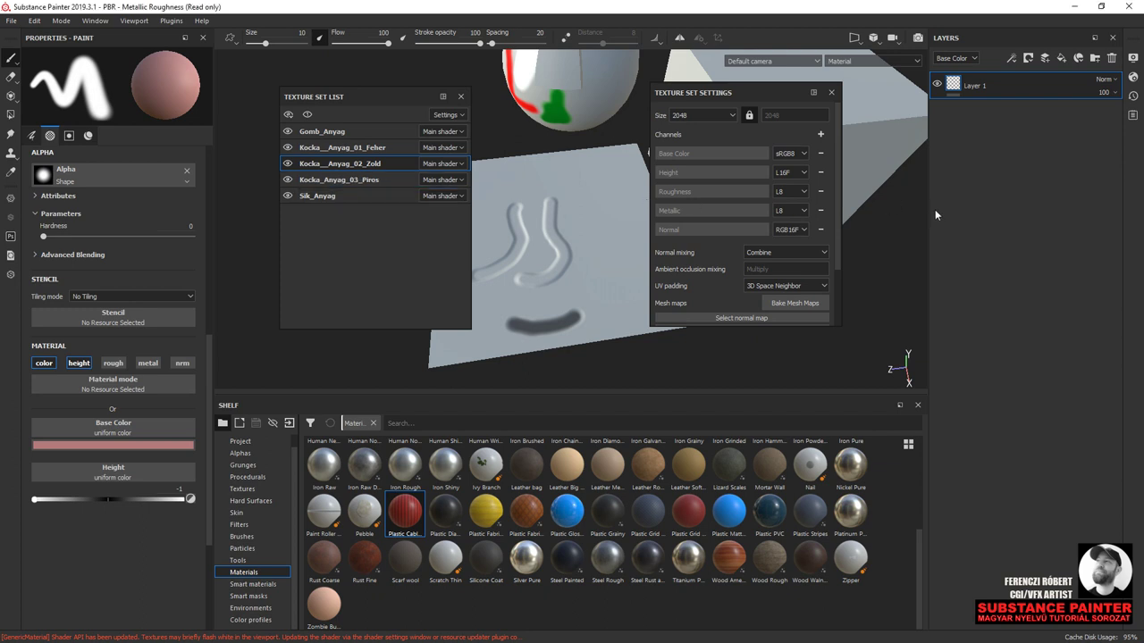
left_click(1044, 59)
left_click(81, 363)
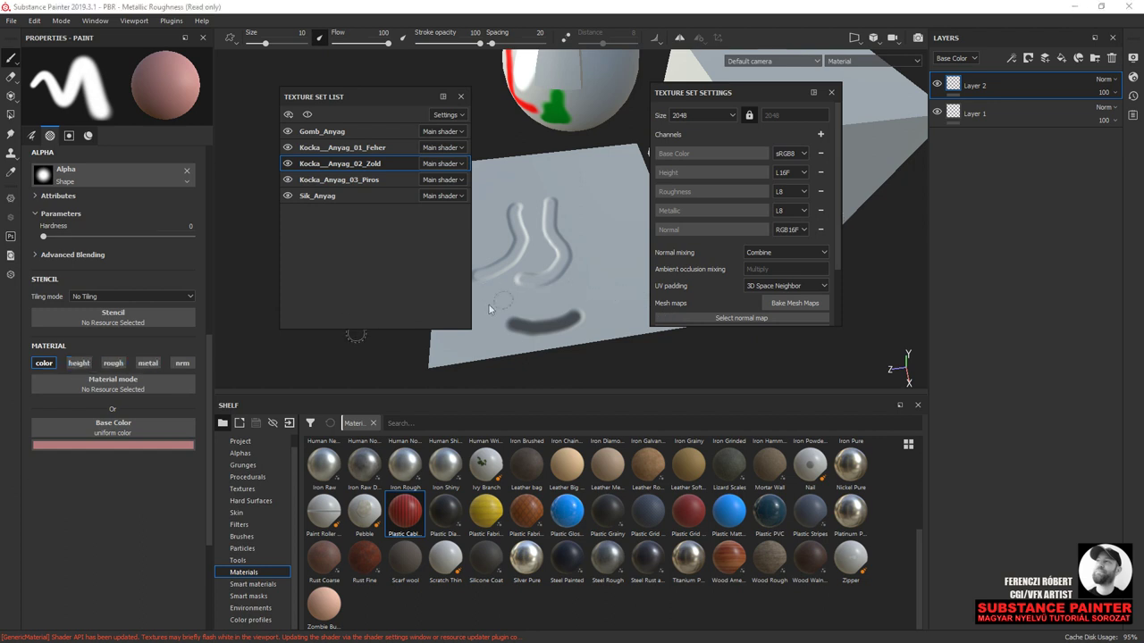
left_click(81, 363)
left_click(112, 363)
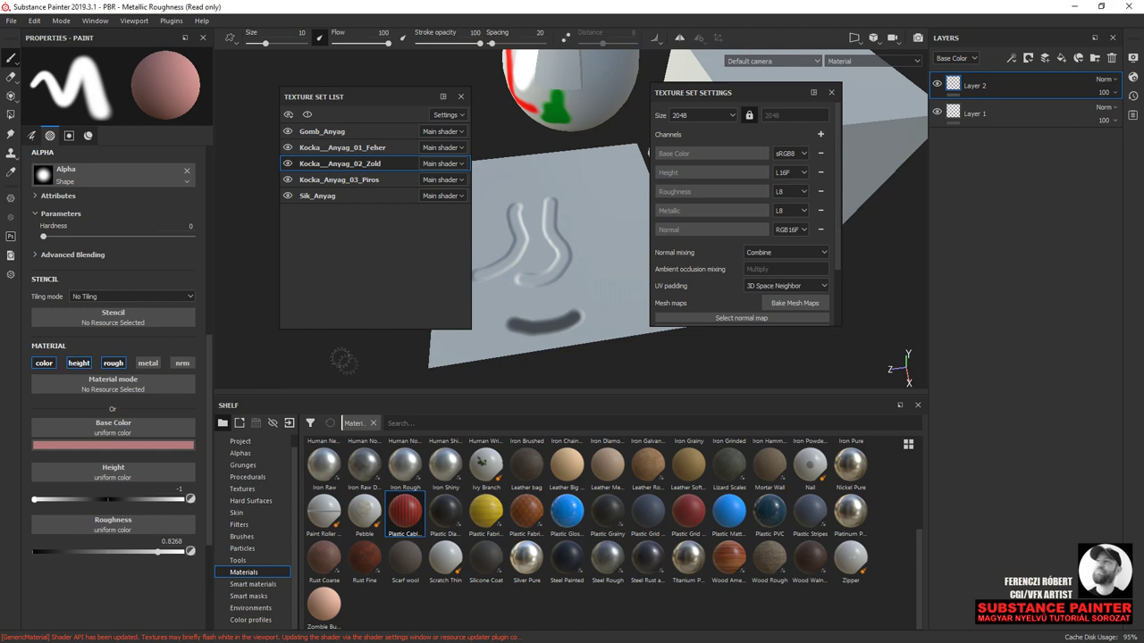
mouse_move(536, 224)
left_mouse_down("alt")
mouse_move(572, 223)
mouse_move(524, 231)
mouse_move(536, 228)
left_mouse_up("alt")
left_click(893, 61)
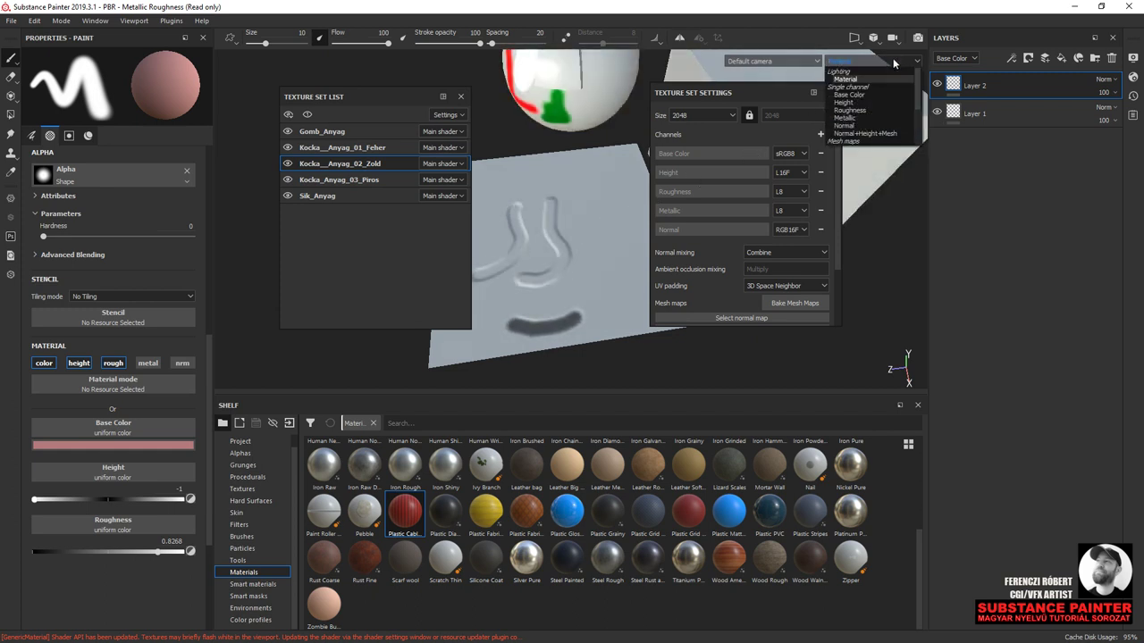
left_click(844, 102)
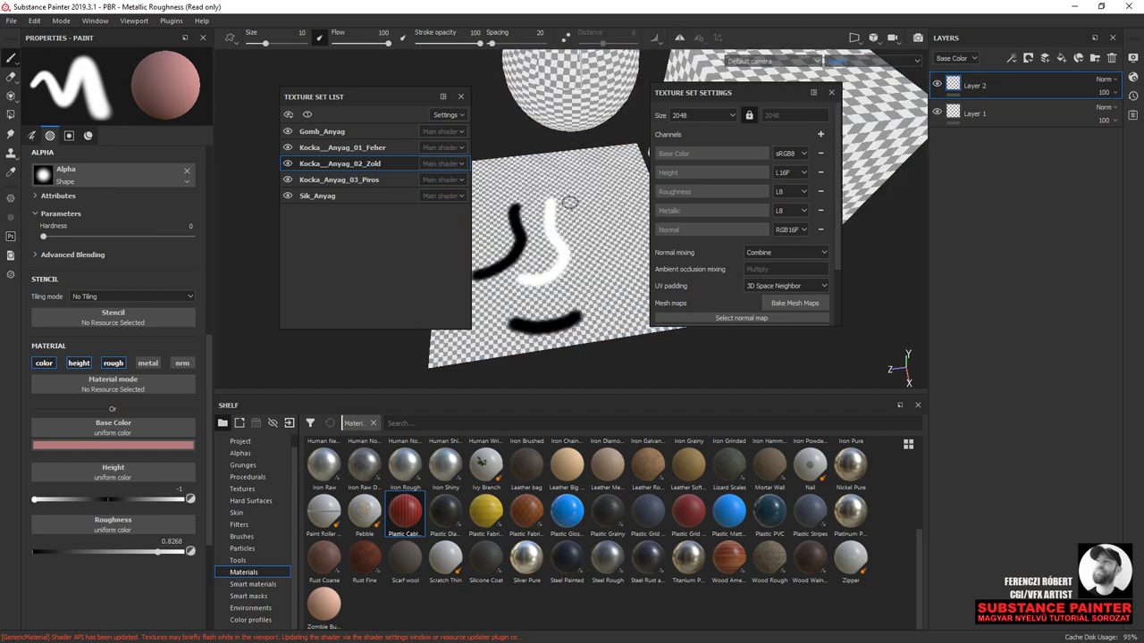
key("b")
key("b")
key("b")
key("b")
key("b")
key("b")
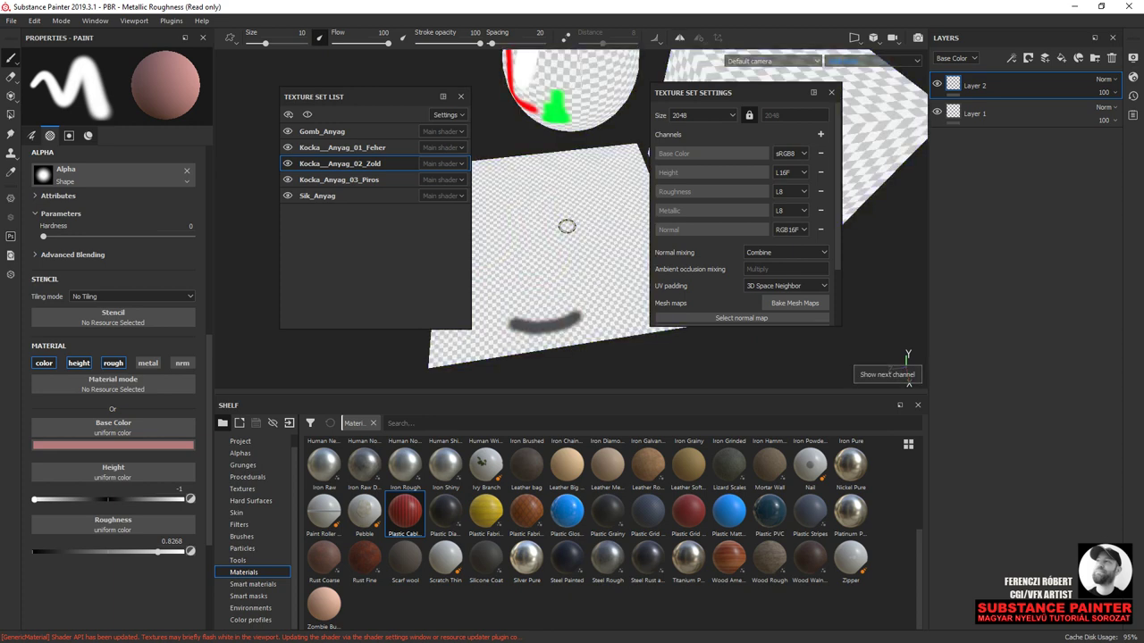
key("b")
mouse_move(554, 237)
left_mouse_down("alt")
mouse_move(542, 262)
mouse_move(577, 241)
left_mouse_up("alt")
key("m")
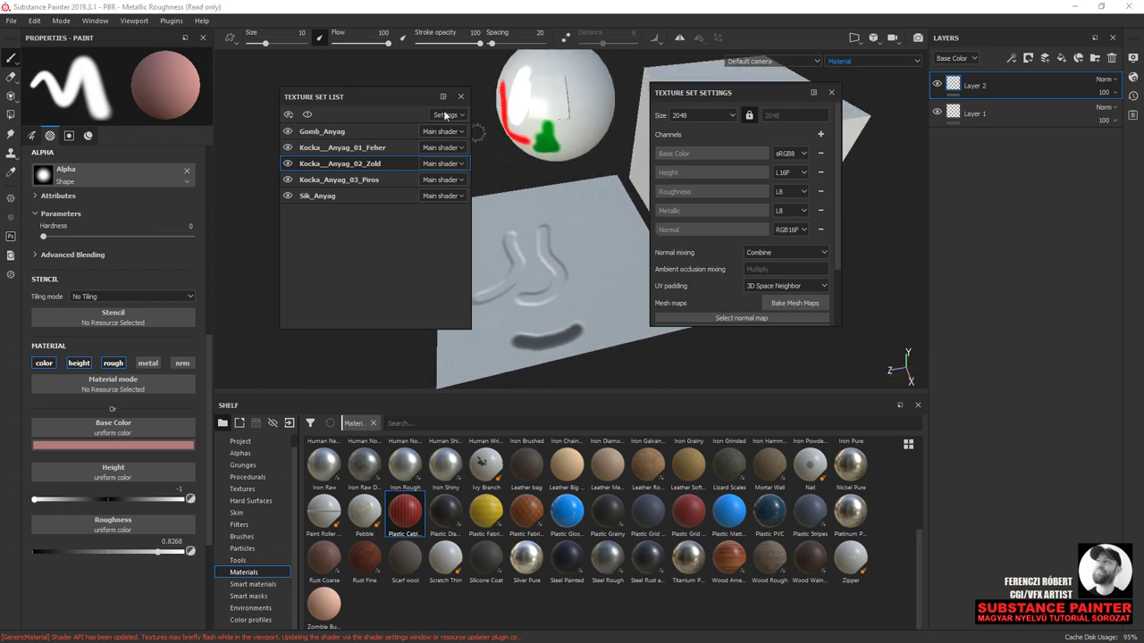
left_click_drag(398, 93, 372, 86)
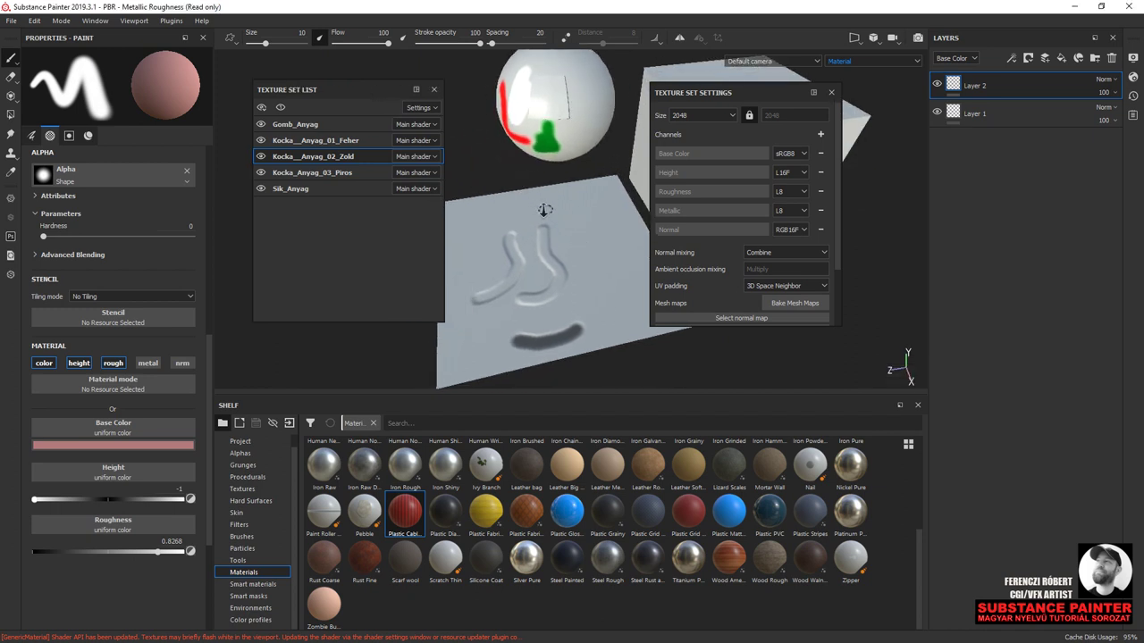